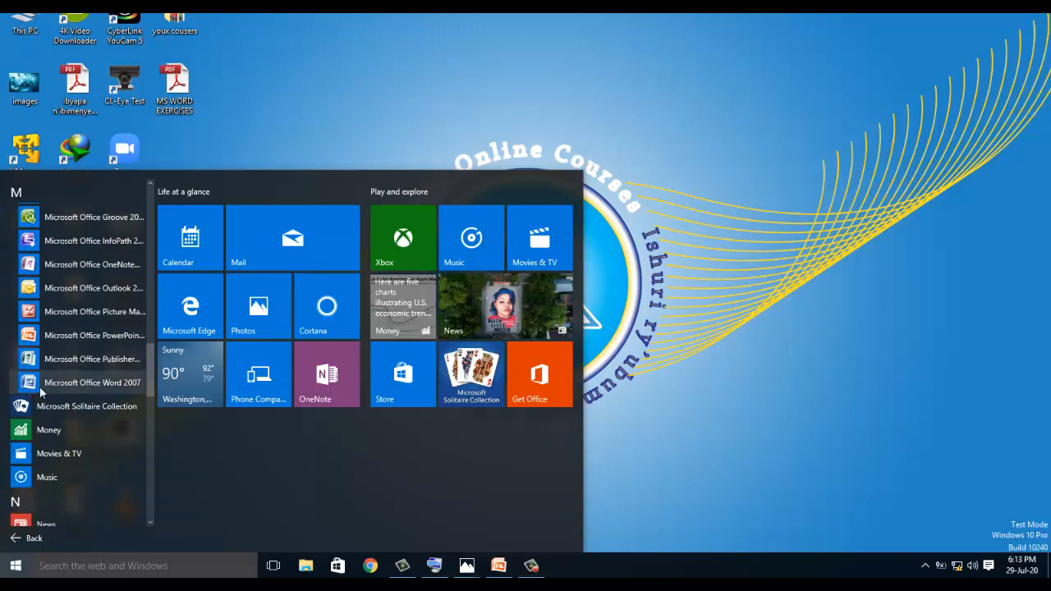
Launch Microsoft Office Word 2007 from the Start menu's M section.
{"action": "left_click", "coordinate": [75, 381]}
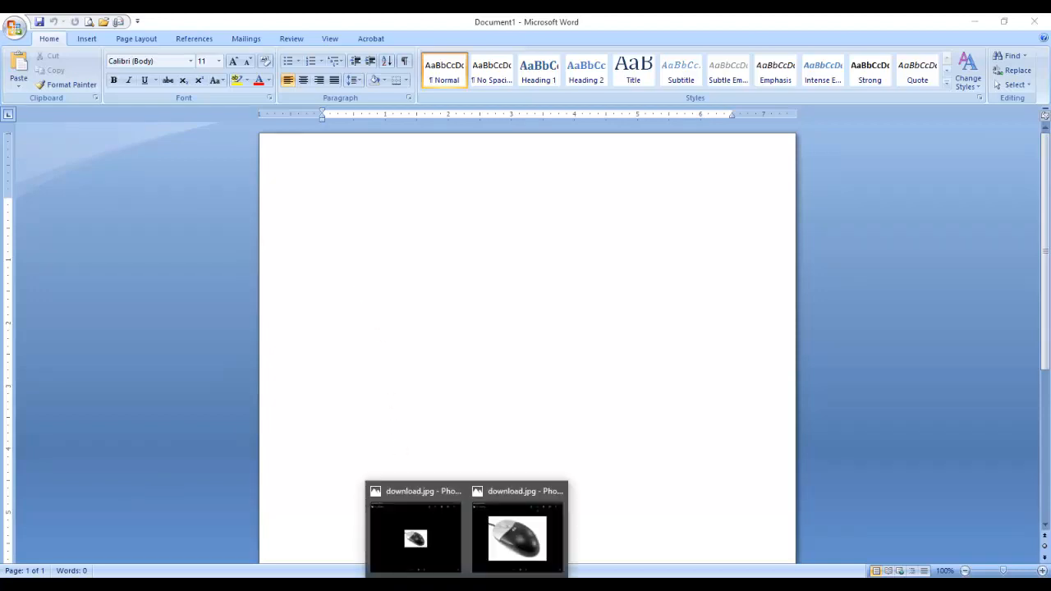
{"action": "mouse_move", "coordinate": [469, 584]}
{"action": "left_click", "coordinate": [519, 529]}
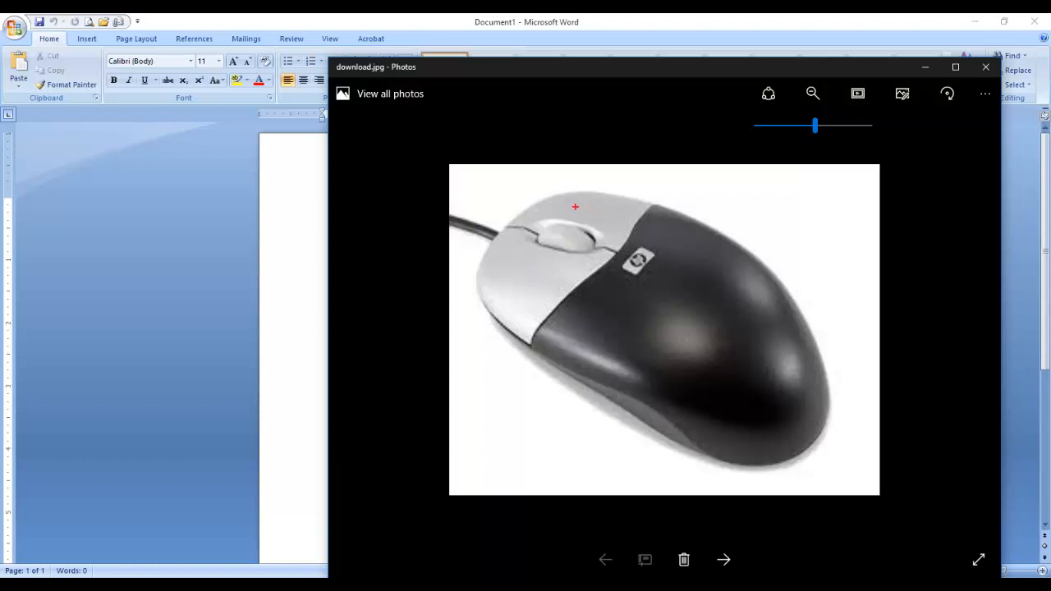
{"action": "mouse_move", "coordinate": [576, 207]}
{"action": "left_mouse_down"}
{"action": "mouse_move", "coordinate": [727, 179]}
{"action": "mouse_move", "coordinate": [720, 212]}
{"action": "left_mouse_up"}
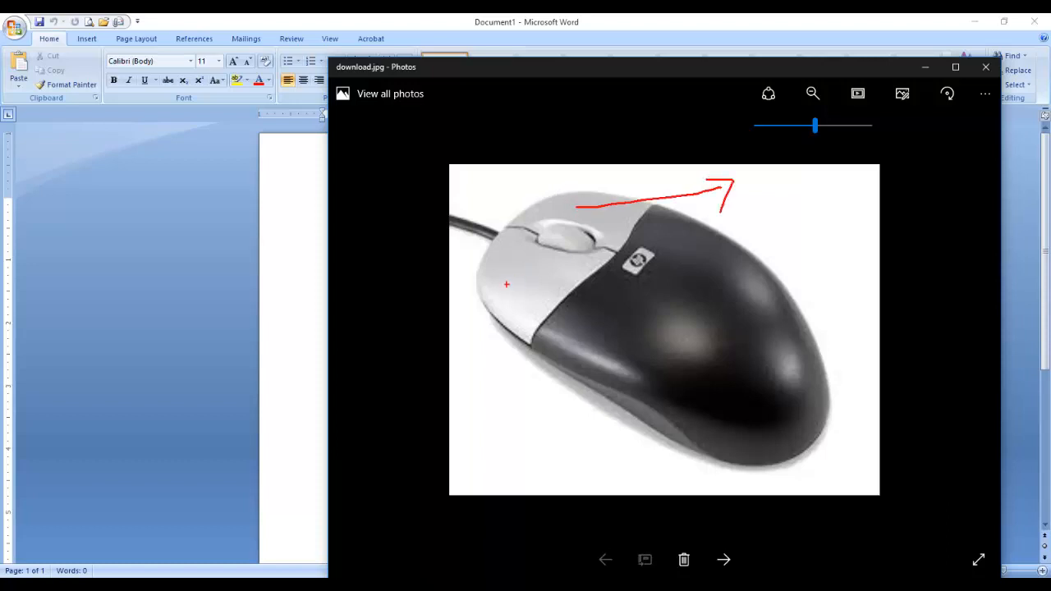
{"action": "mouse_move", "coordinate": [501, 287]}
{"action": "left_mouse_down"}
{"action": "mouse_move", "coordinate": [501, 430]}
{"action": "mouse_move", "coordinate": [491, 428]}
{"action": "mouse_move", "coordinate": [522, 433]}
{"action": "left_mouse_up"}
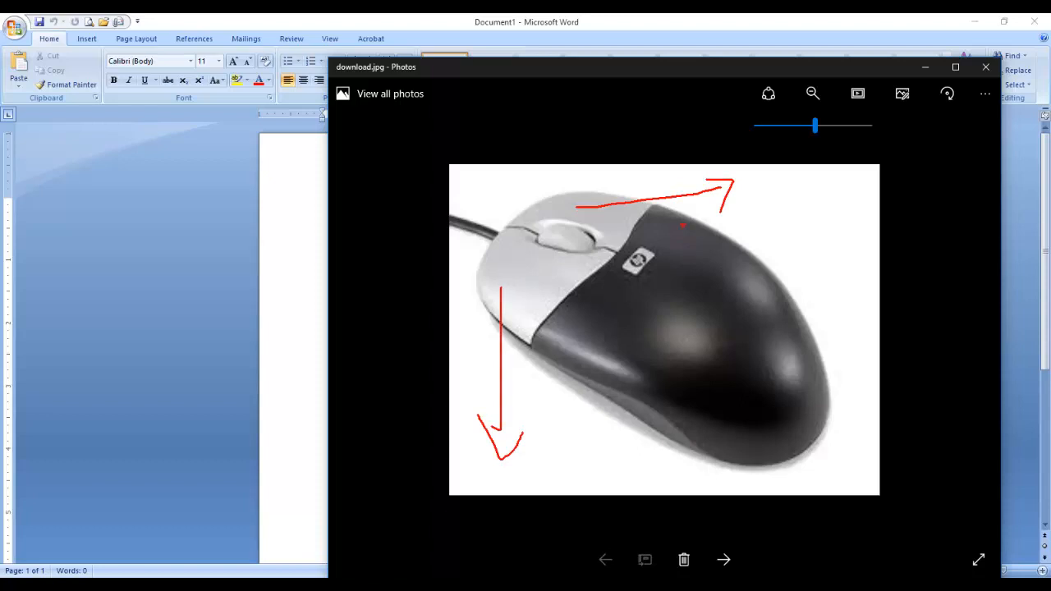
{"action": "mouse_move", "coordinate": [744, 169]}
{"action": "left_mouse_down"}
{"action": "mouse_move", "coordinate": [744, 190]}
{"action": "mouse_move", "coordinate": [753, 189]}
{"action": "left_mouse_up"}
{"action": "left_click_drag", "start_coordinate": [761, 171], "coordinate": [761, 189]}
{"action": "type", "text": "igh"}
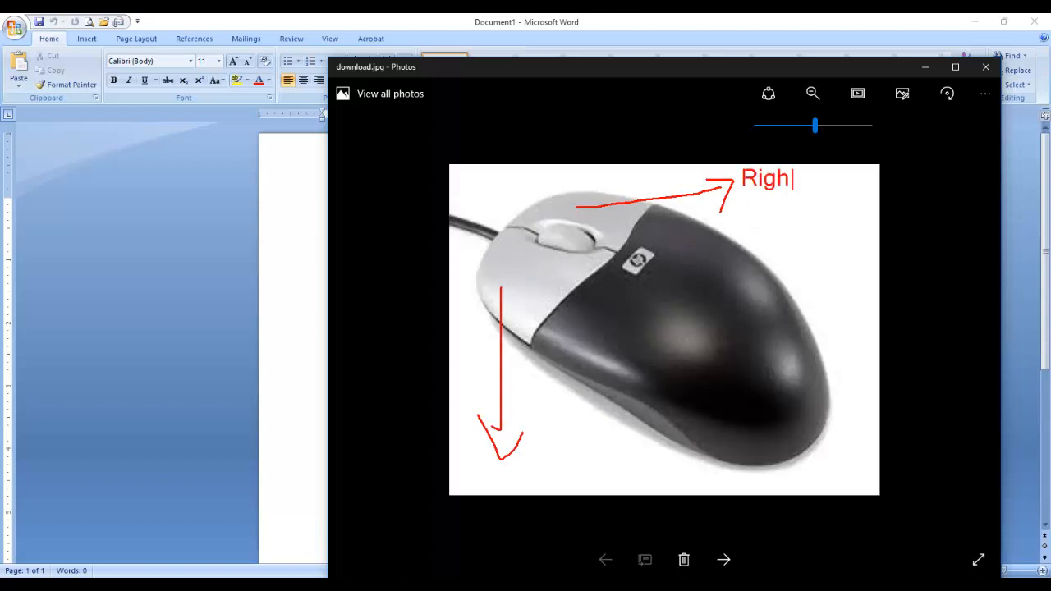
{"action": "type", "text": "t button"}
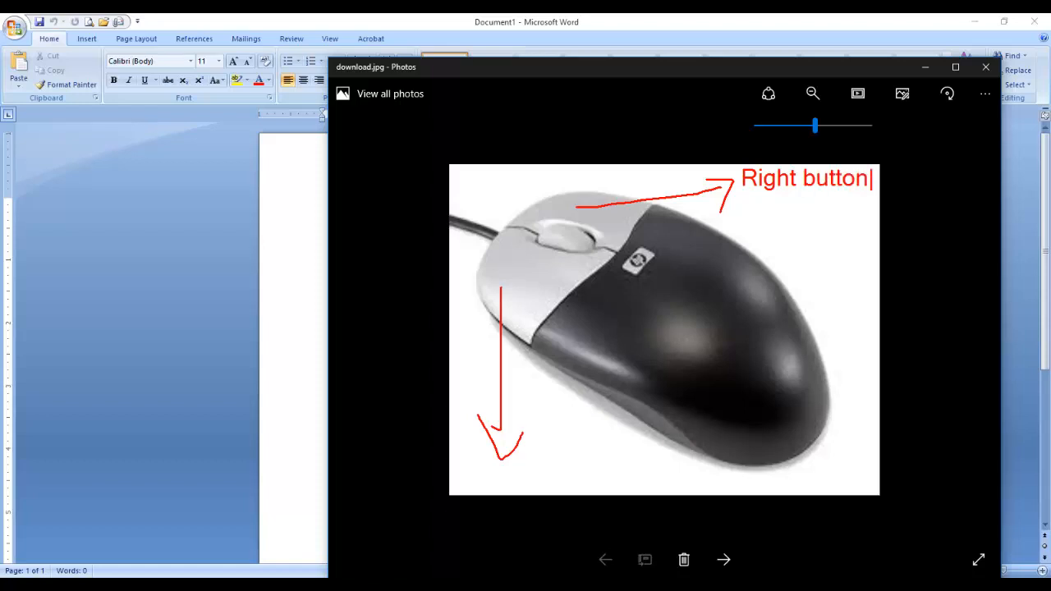
{"action": "key", "text": "Return"}
{"action": "type", "text": "r"}
{"action": "key", "text": "BackSpace"}
{"action": "type", "text": "Right "}
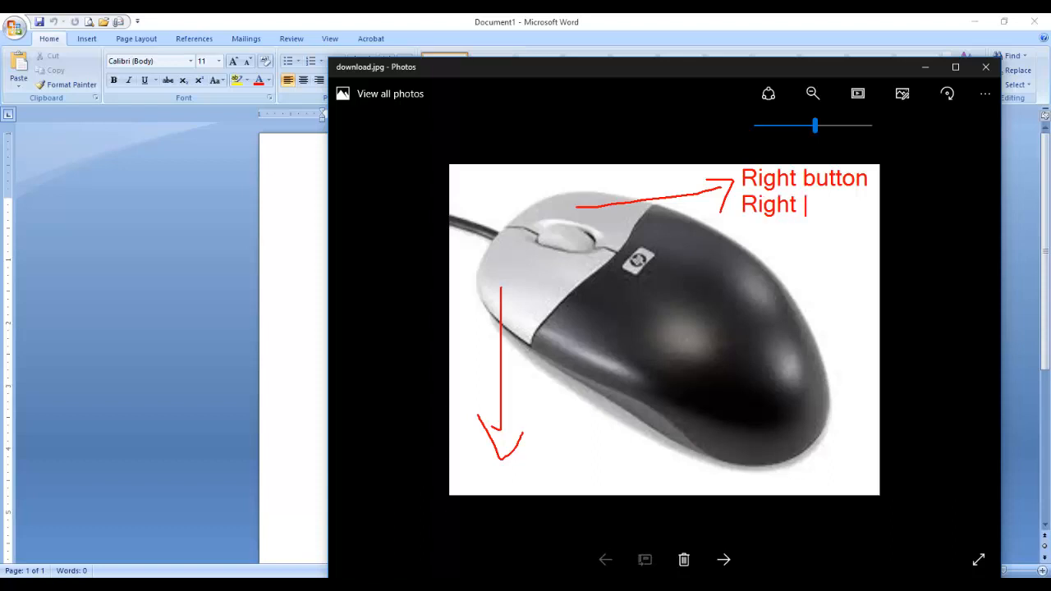
{"action": "type", "text": "click"}
{"action": "type", "text": "left"}
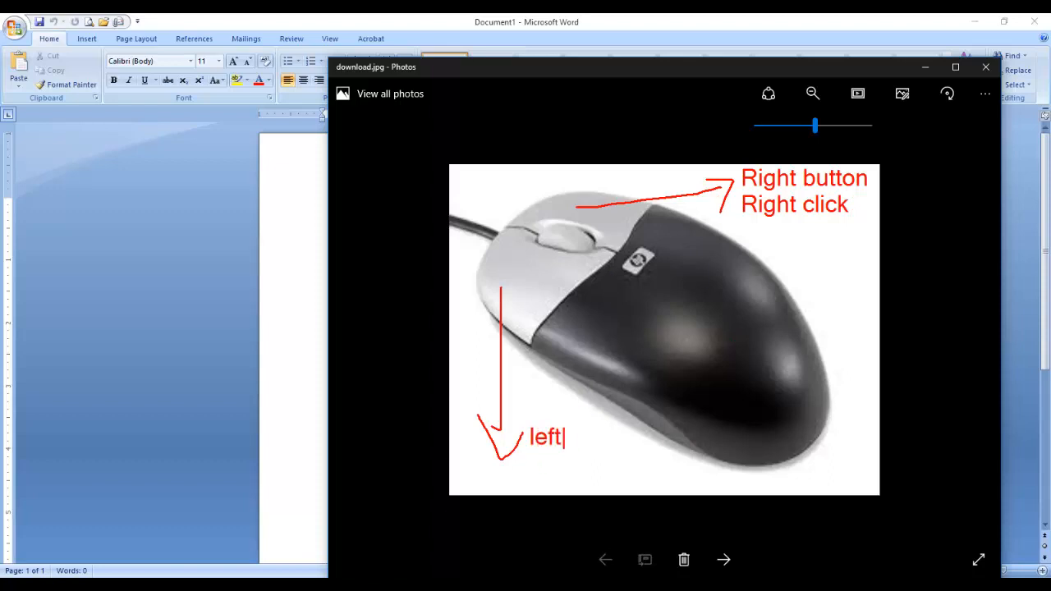
{"action": "type", "text": " button"}
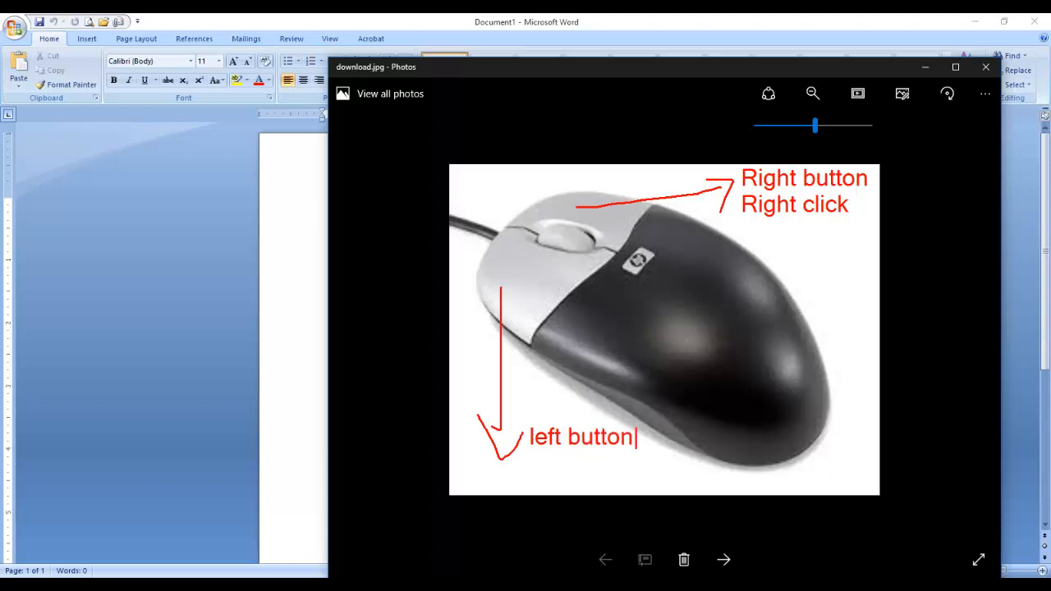
{"action": "key", "text": "Return"}
{"action": "type", "text": "left click"}
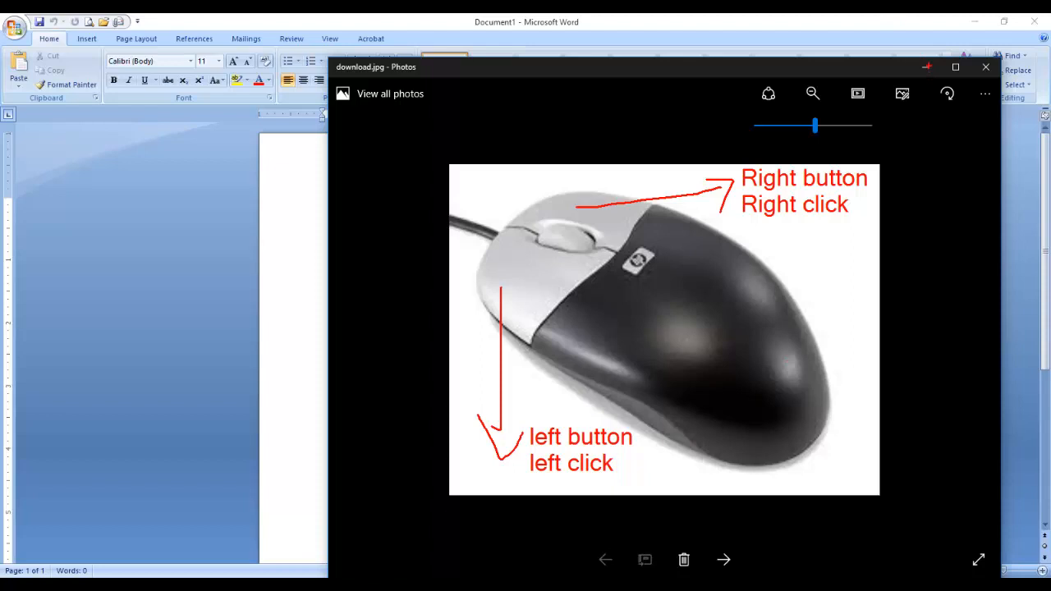
{"action": "key", "text": "Escape"}
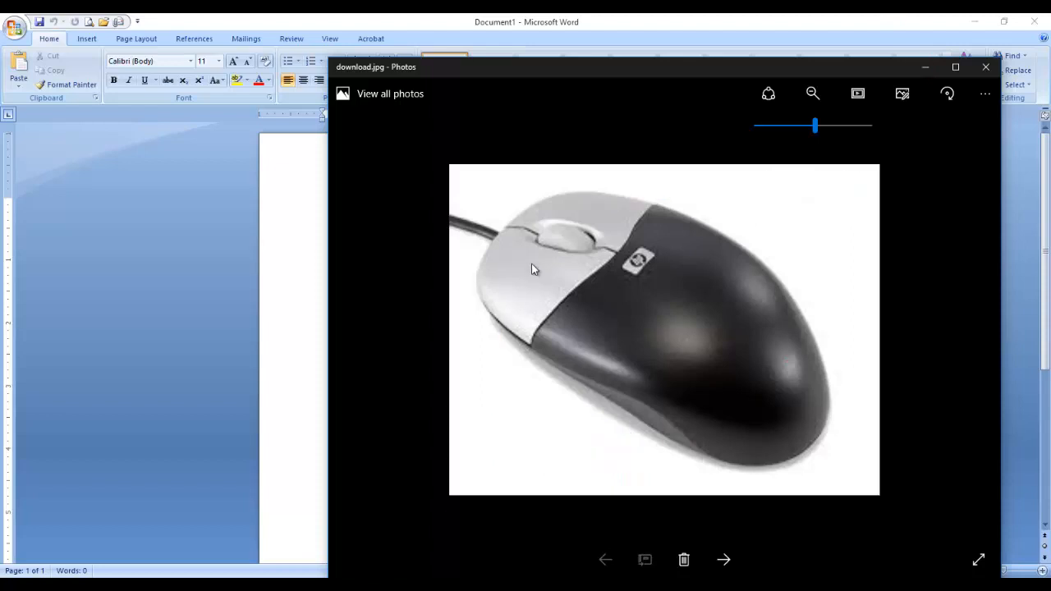
{"action": "left_click", "coordinate": [924, 66]}
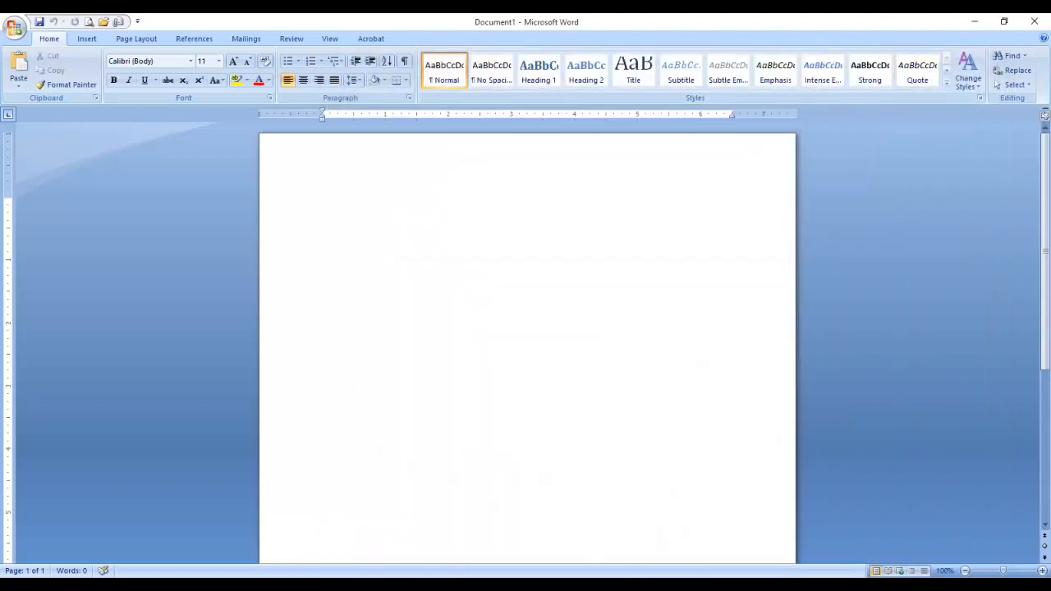
Open the On-Screen Keyboard, put the cursor in the blank page, and switch on Caps.
{"action": "left_click", "coordinate": [436, 583]}
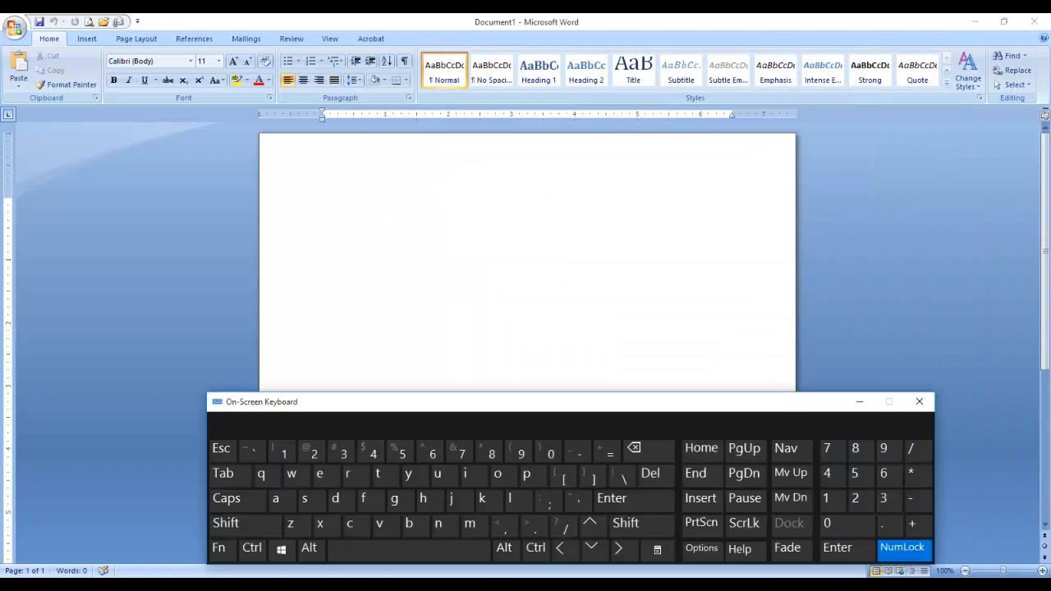
{"action": "left_click", "coordinate": [330, 204]}
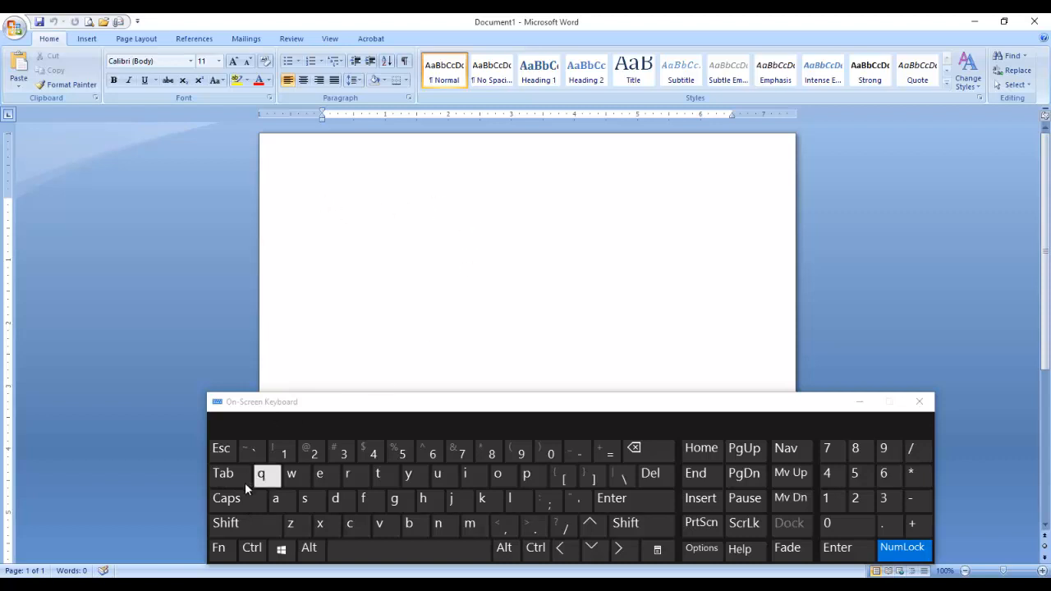
{"action": "left_click", "coordinate": [234, 502]}
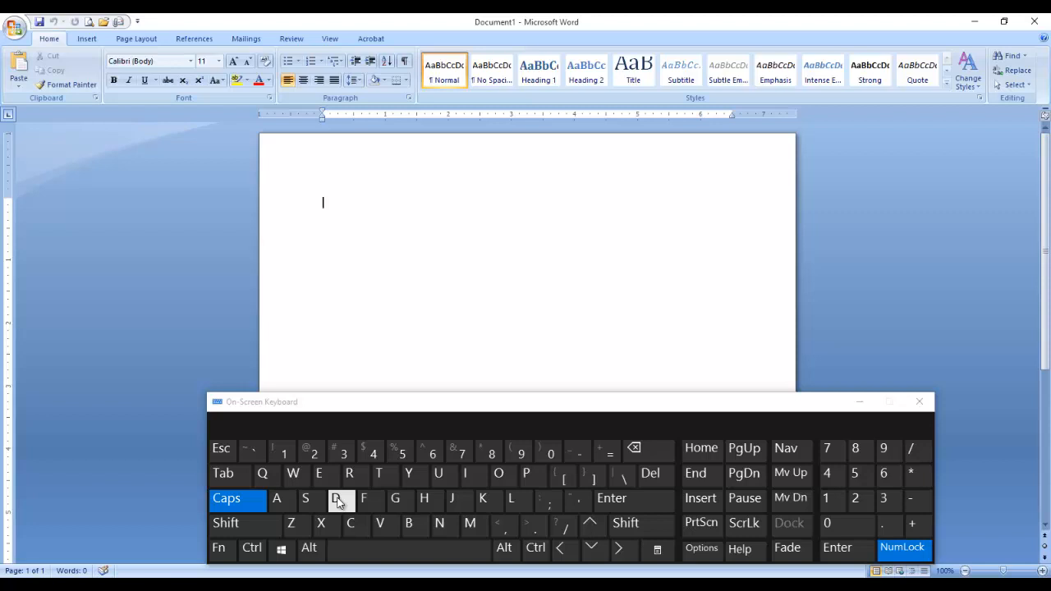
Type 'What ' with a capital W using the On-Screen Keyboard.
{"action": "key", "text": "Caps_Lock"}
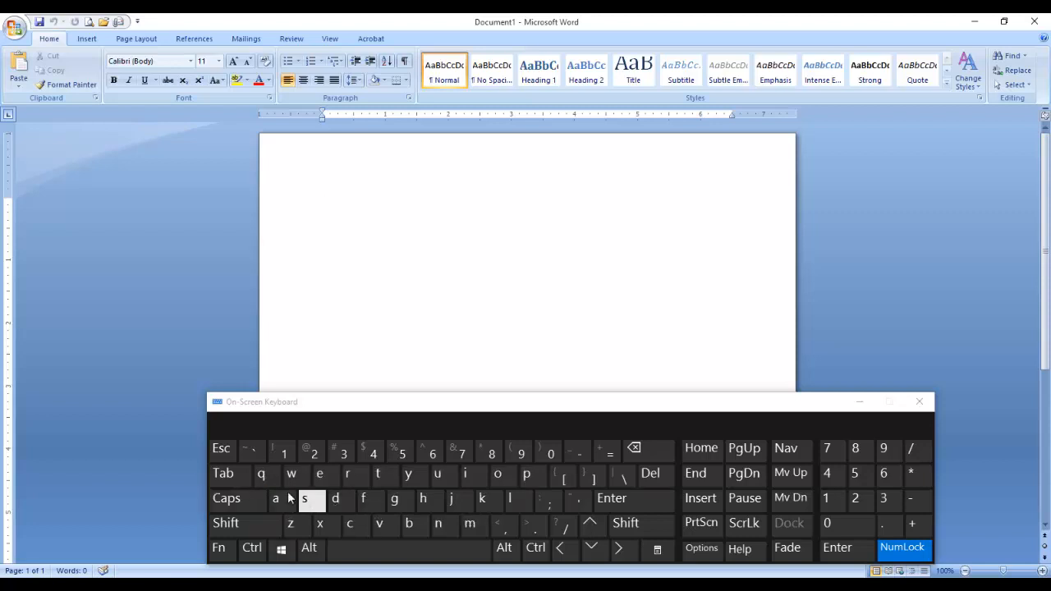
{"action": "left_click", "coordinate": [239, 499]}
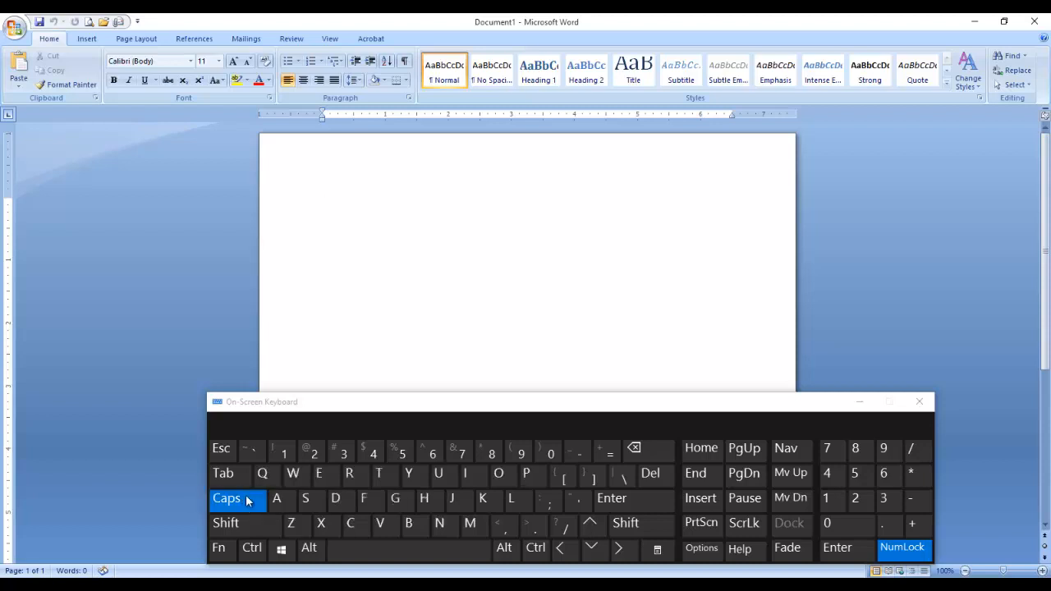
{"action": "left_click", "coordinate": [293, 476]}
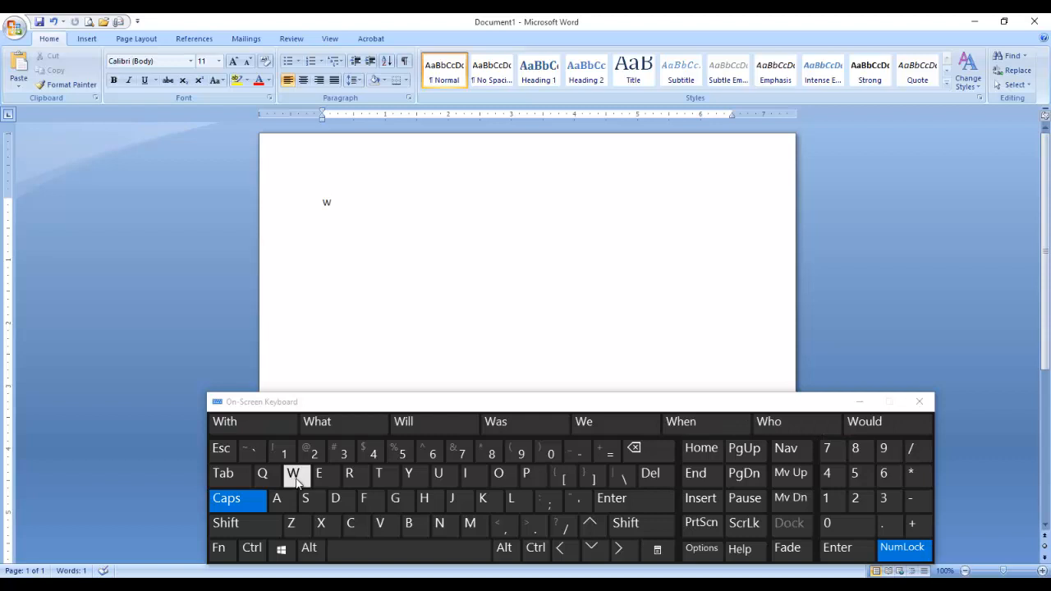
{"action": "left_click", "coordinate": [239, 500]}
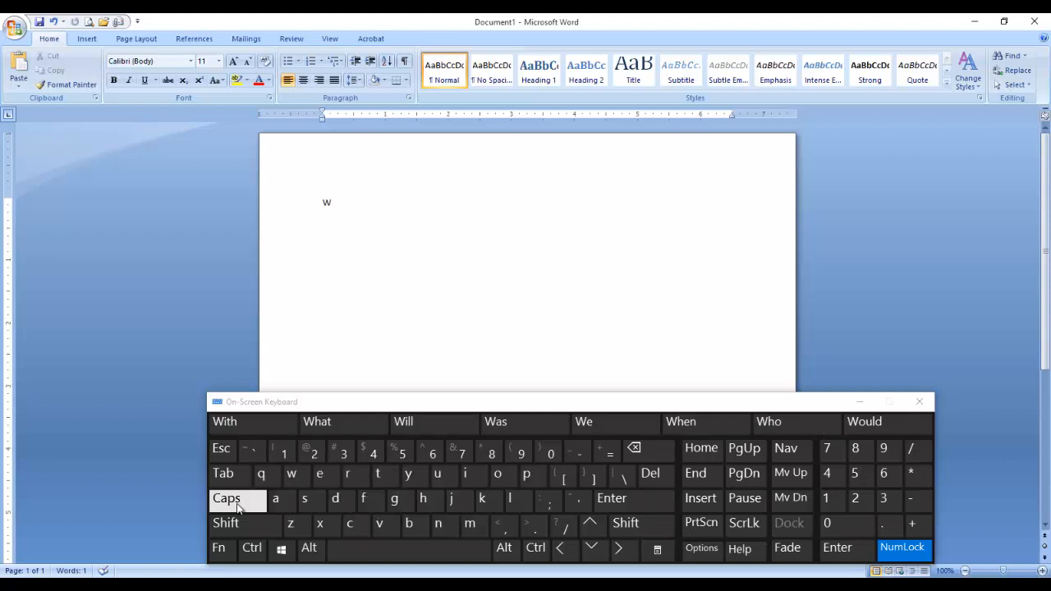
{"action": "left_click", "coordinate": [423, 500]}
{"action": "left_click", "coordinate": [276, 499]}
{"action": "left_click", "coordinate": [384, 474]}
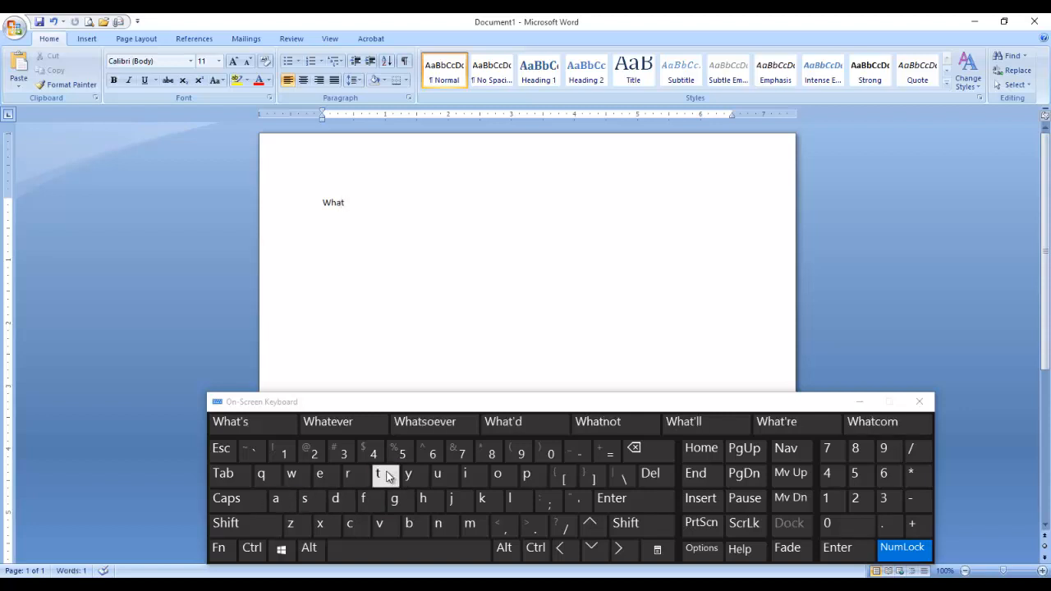
{"action": "left_click", "coordinate": [378, 552]}
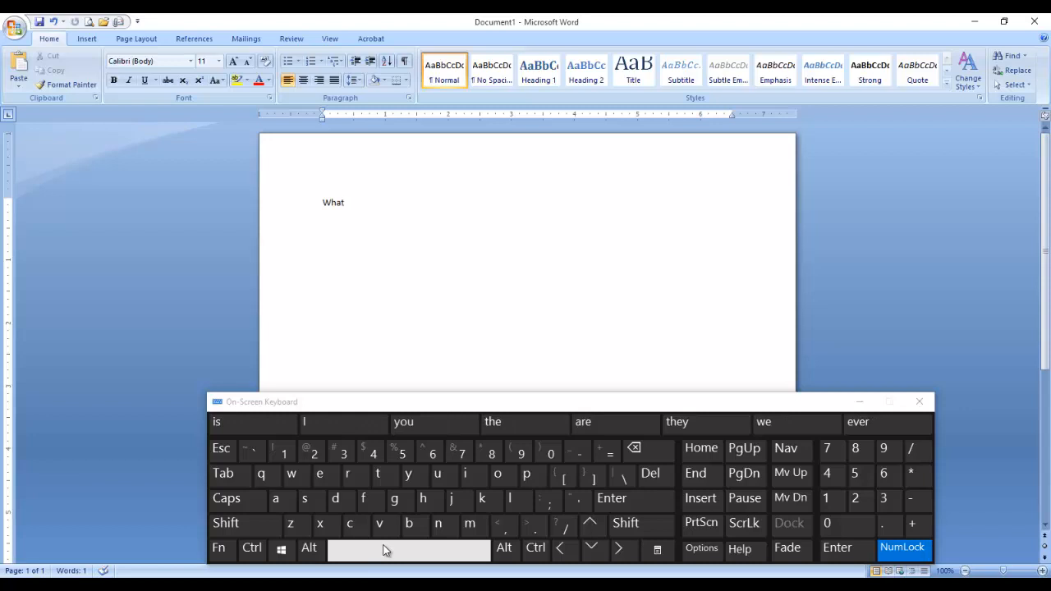
Continue the question with 'is a compp' on the On-Screen Keyboard.
{"action": "left_click", "coordinate": [471, 476]}
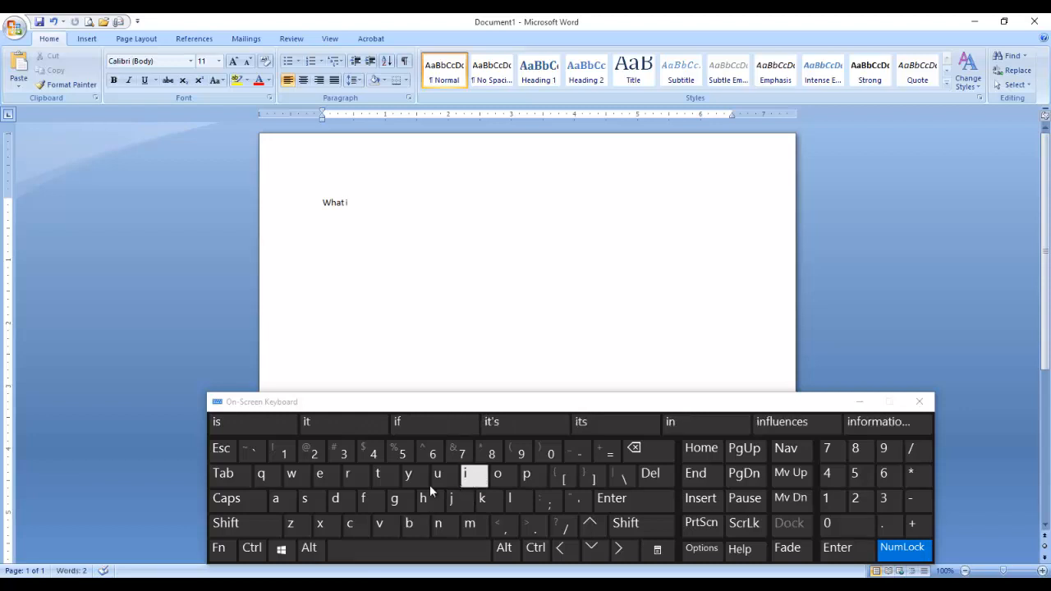
{"action": "left_click", "coordinate": [314, 503]}
{"action": "left_click", "coordinate": [376, 548]}
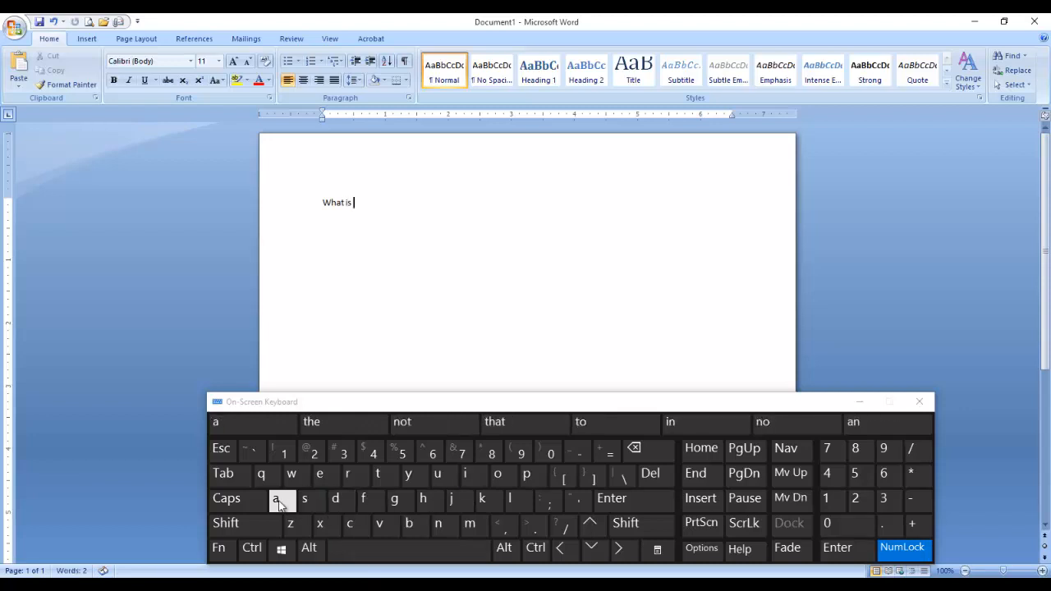
{"action": "left_click", "coordinate": [285, 500]}
{"action": "left_click", "coordinate": [386, 550]}
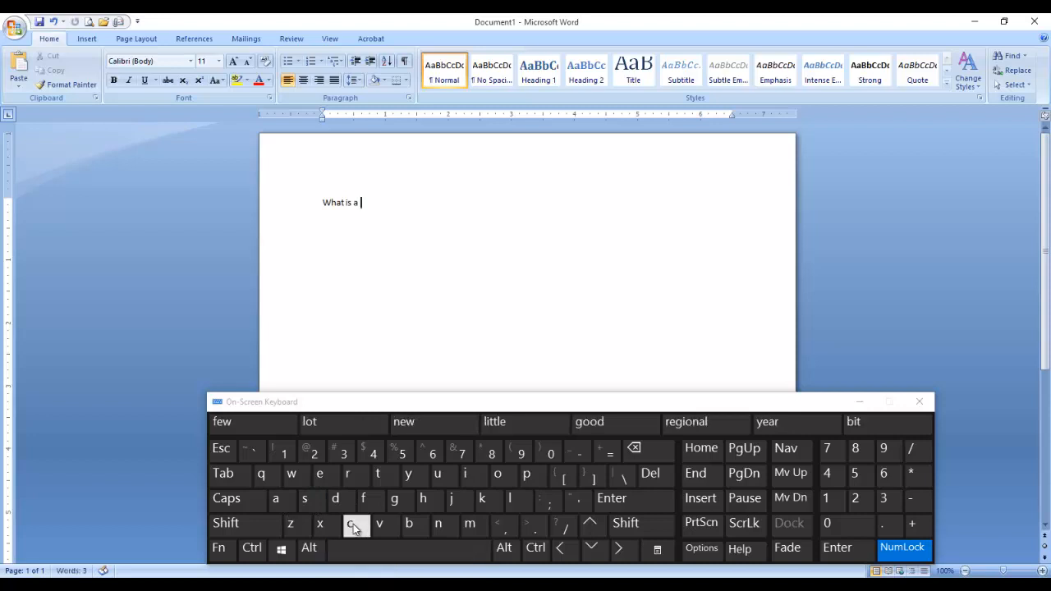
{"action": "left_click", "coordinate": [350, 524]}
{"action": "left_click", "coordinate": [497, 475]}
{"action": "left_click", "coordinate": [470, 524]}
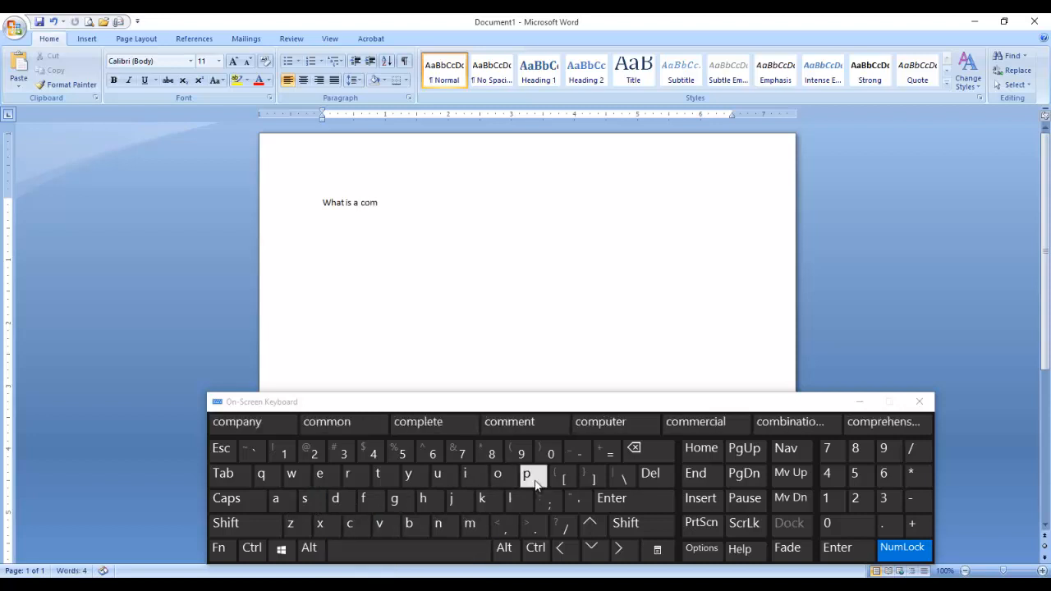
{"action": "left_click", "coordinate": [530, 476]}
{"action": "left_click", "coordinate": [530, 476]}
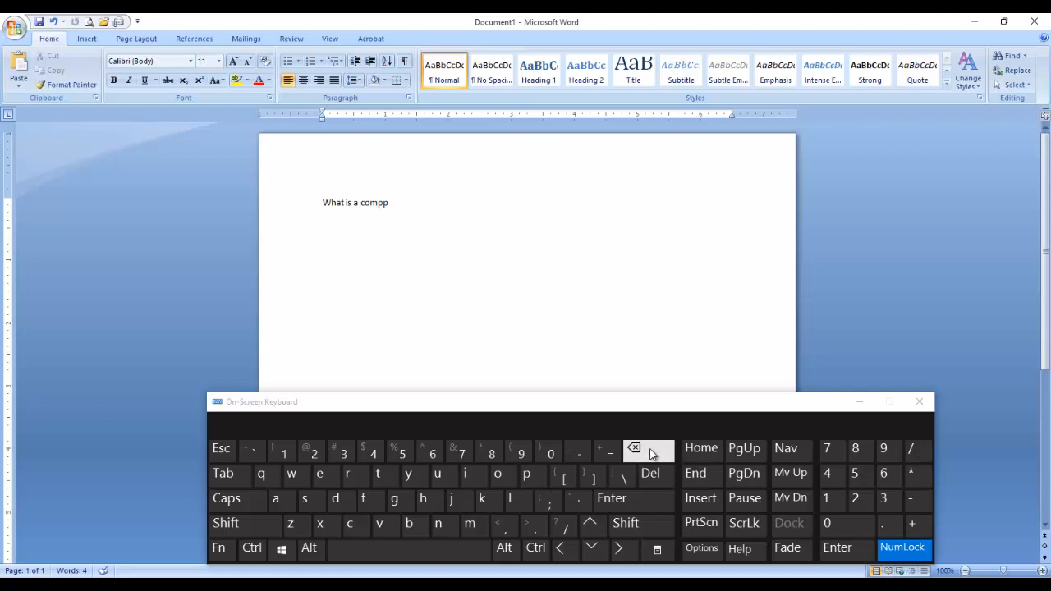
{"action": "key", "text": "ctrl"}
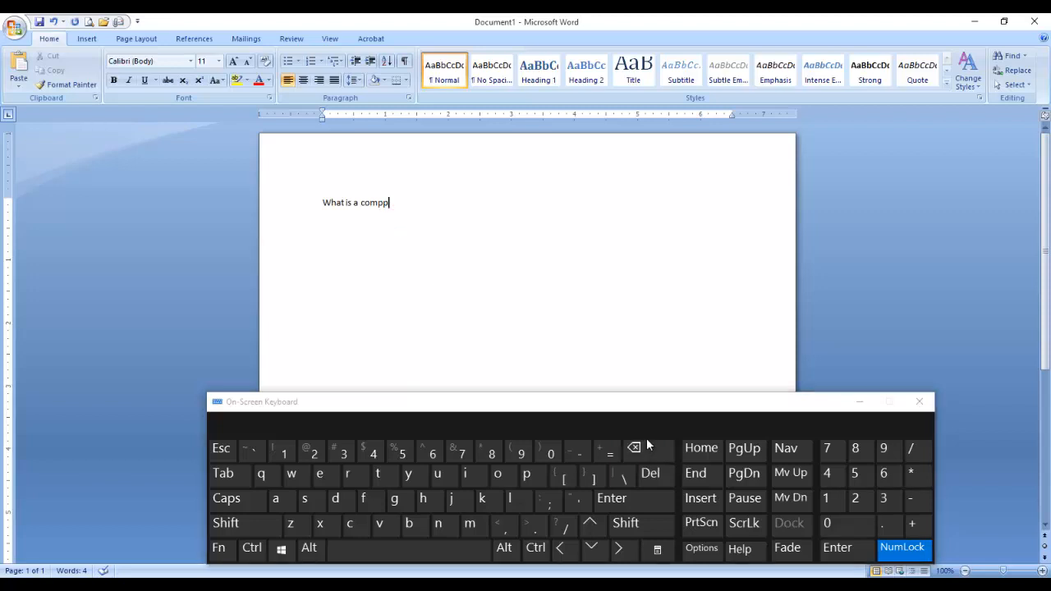
Delete the trailing typo and retype the word as 'computer'.
{"action": "left_click", "coordinate": [647, 450]}
{"action": "left_click", "coordinate": [655, 452]}
{"action": "left_click", "coordinate": [657, 453]}
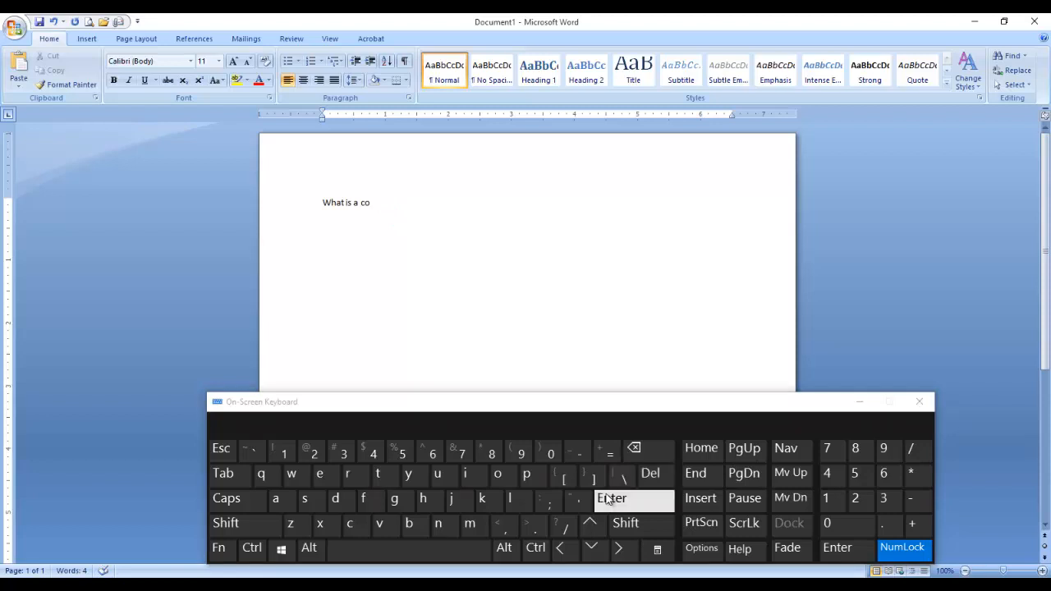
{"action": "left_click", "coordinate": [472, 526]}
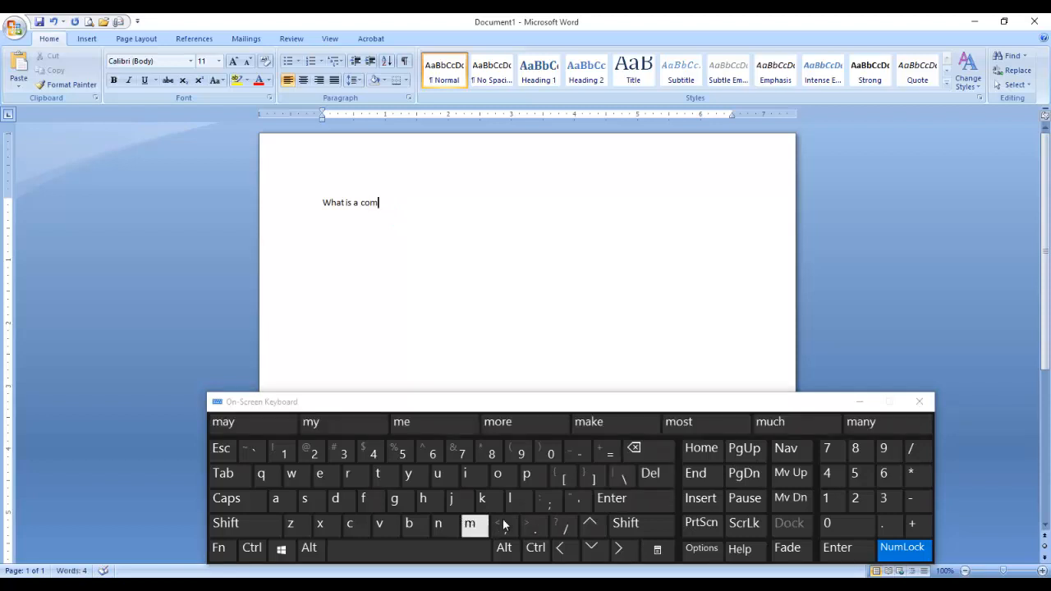
{"action": "left_click", "coordinate": [530, 476]}
{"action": "left_click", "coordinate": [439, 476]}
{"action": "left_click", "coordinate": [386, 481]}
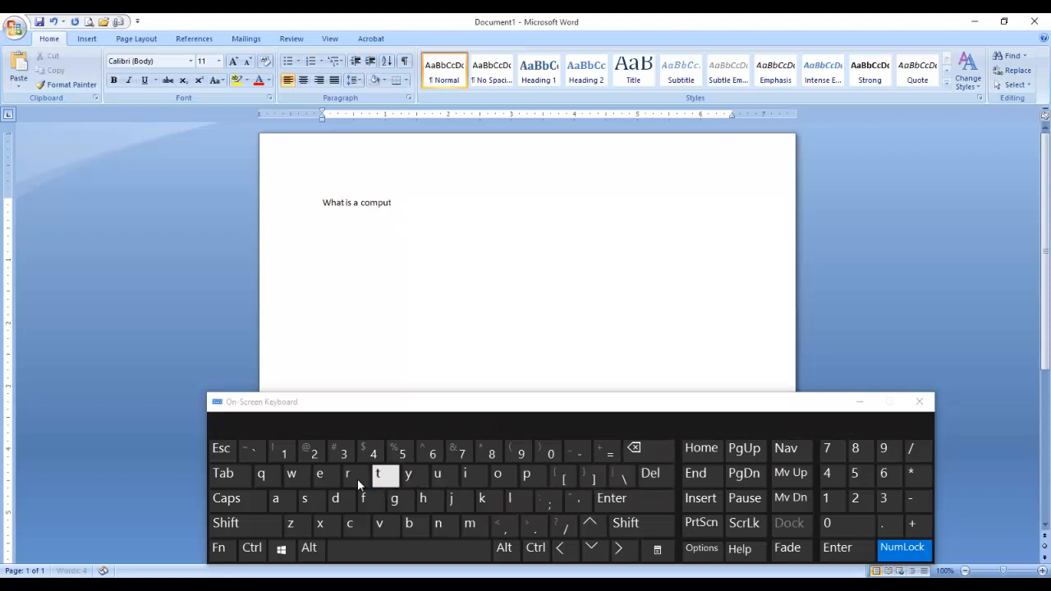
{"action": "left_click", "coordinate": [323, 481]}
{"action": "left_click", "coordinate": [359, 480]}
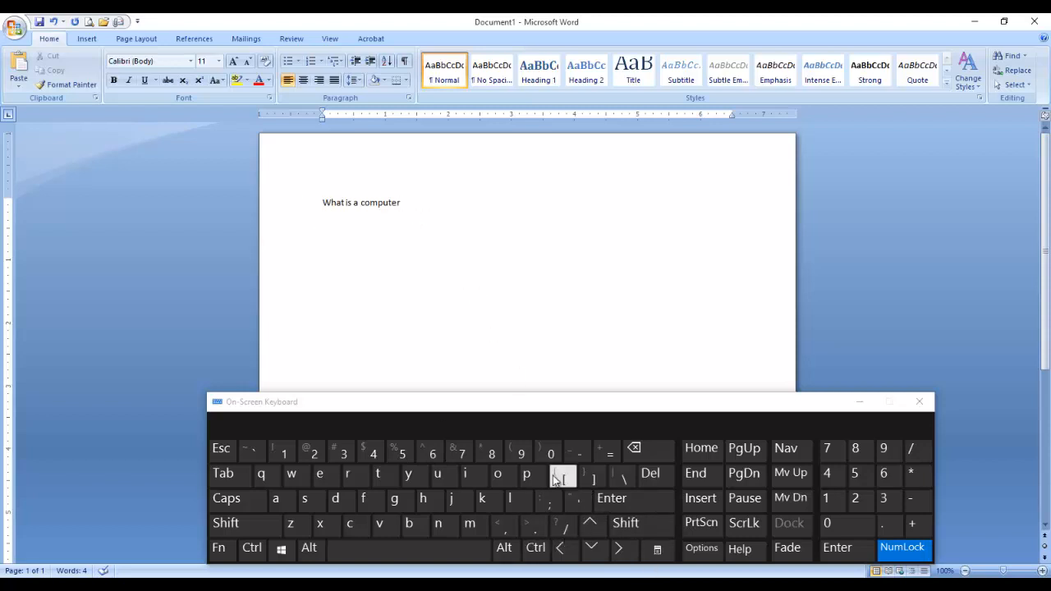
Remove a mistaken slash and add a question mark after 'computer'.
{"action": "left_click", "coordinate": [560, 525]}
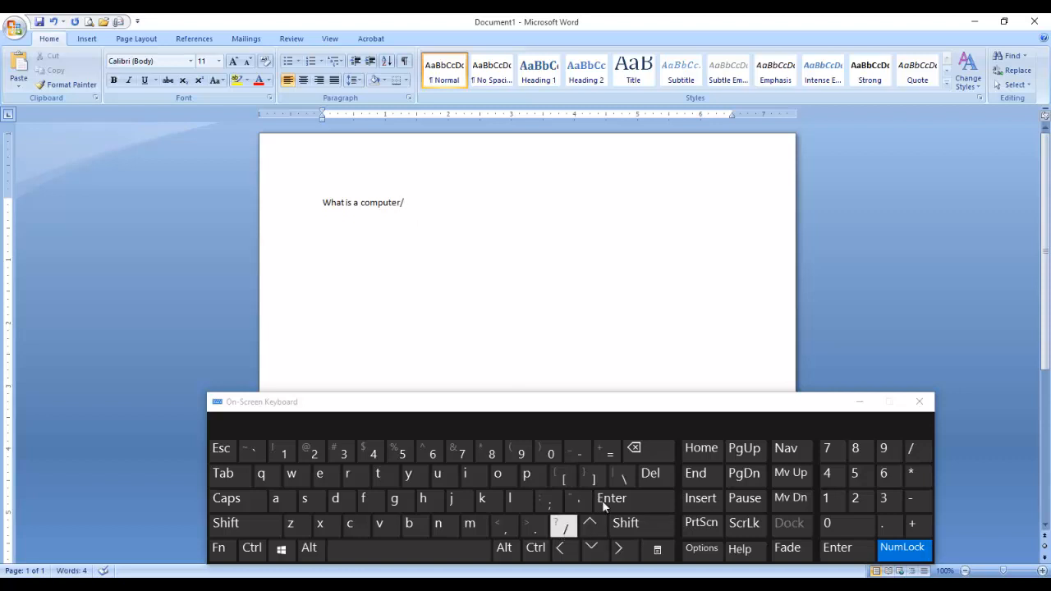
{"action": "left_click", "coordinate": [671, 440]}
{"action": "left_click", "coordinate": [645, 530]}
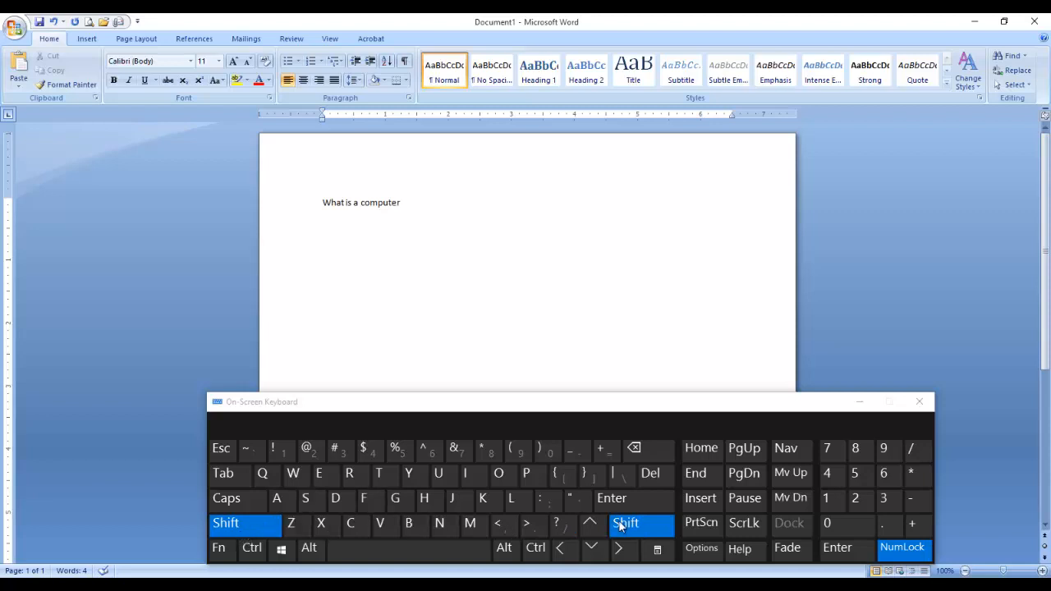
{"action": "left_click", "coordinate": [572, 527]}
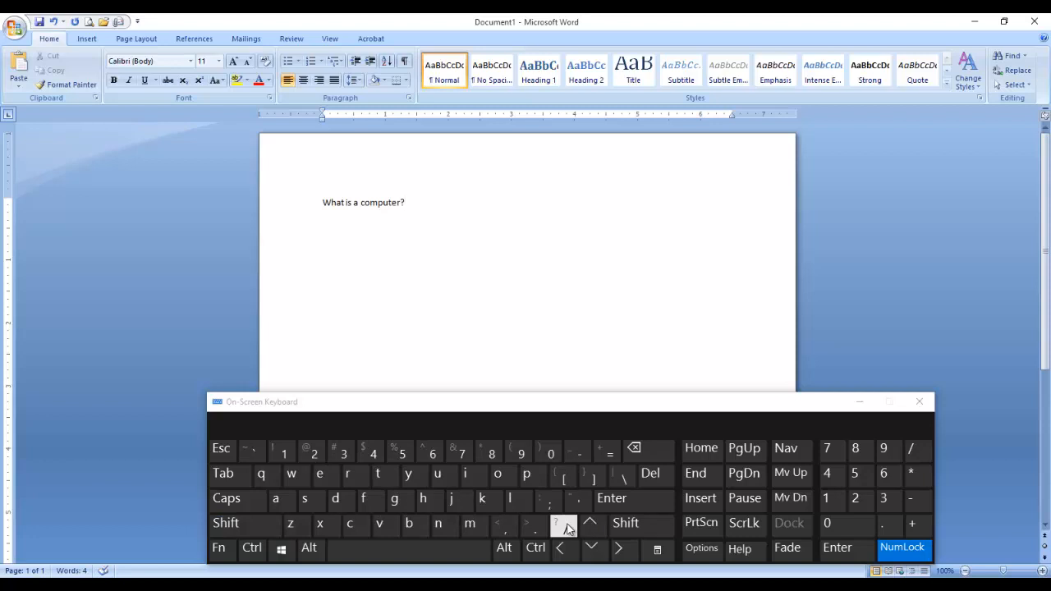
Clear the stray @ and 2 characters, then start a new line with Caps on.
{"action": "left_click", "coordinate": [641, 525]}
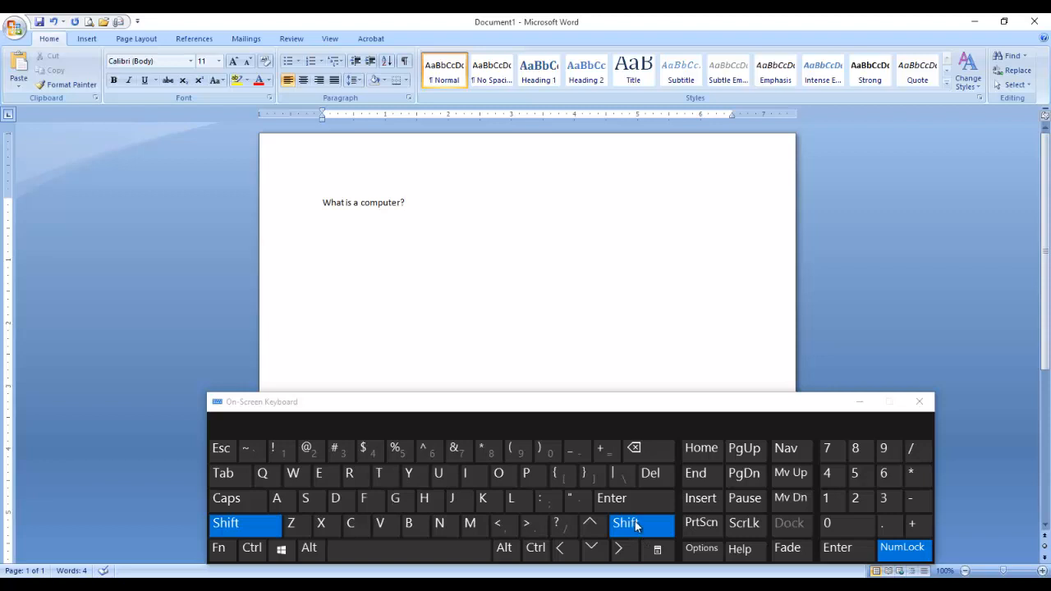
{"action": "left_click", "coordinate": [302, 449]}
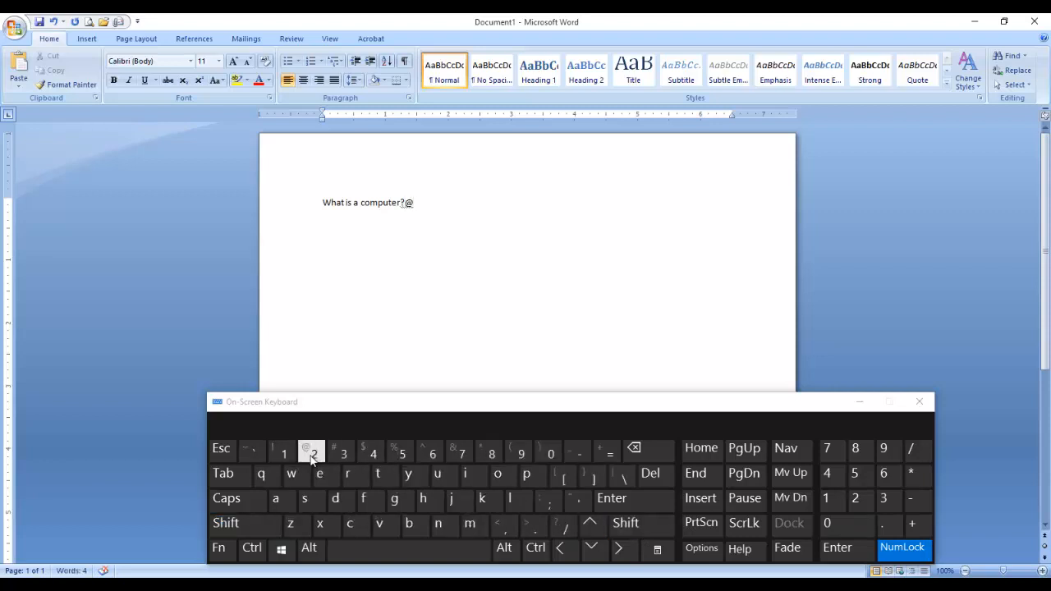
{"action": "key", "text": "BackSpace"}
{"action": "left_click", "coordinate": [313, 453]}
{"action": "left_click", "coordinate": [310, 451], "text": "shift"}
{"action": "key", "text": "BackSpace"}
{"action": "key", "text": "BackSpace"}
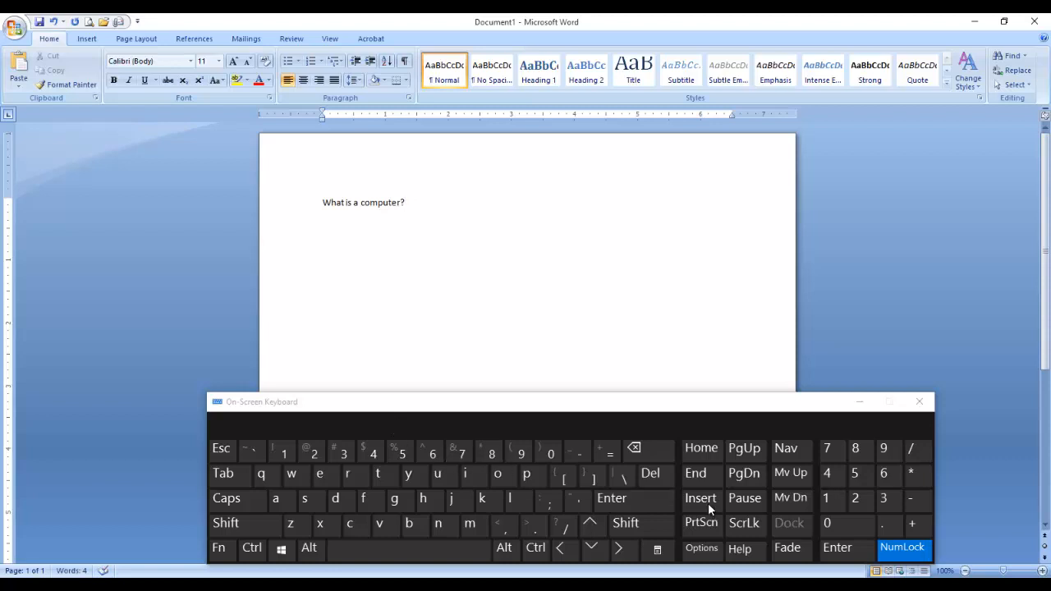
{"action": "left_click", "coordinate": [632, 507]}
{"action": "left_click", "coordinate": [246, 503]}
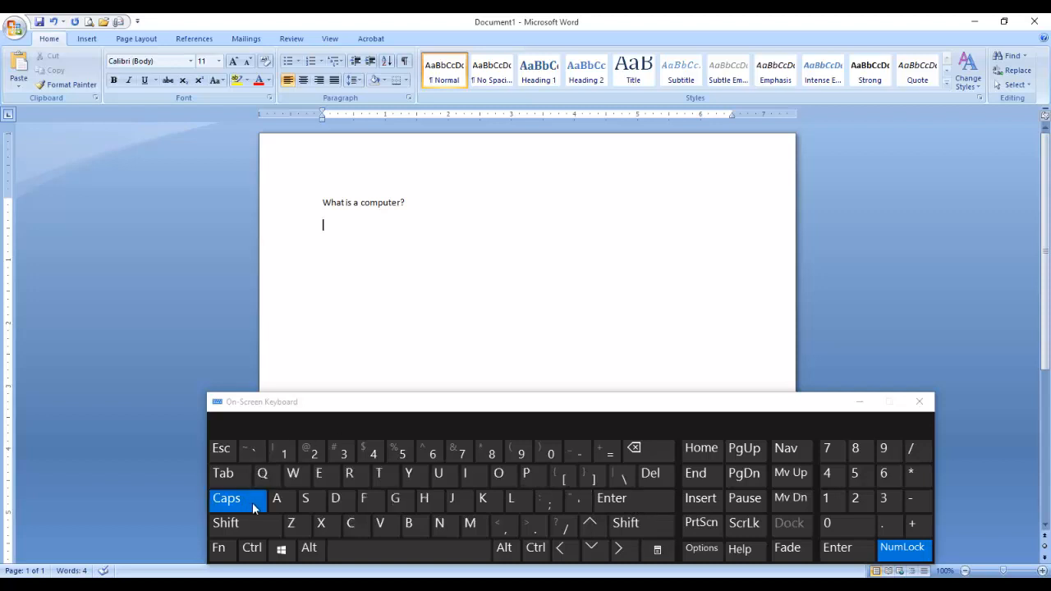
Type 'A CUJNG' on the new line, then select all text and delete it.
{"action": "key", "text": "Return"}
{"action": "type", "text": "A CUJNG"}
{"action": "key", "text": "BackSpace"}
{"action": "key", "text": "BackSpace"}
{"action": "key", "text": "BackSpace"}
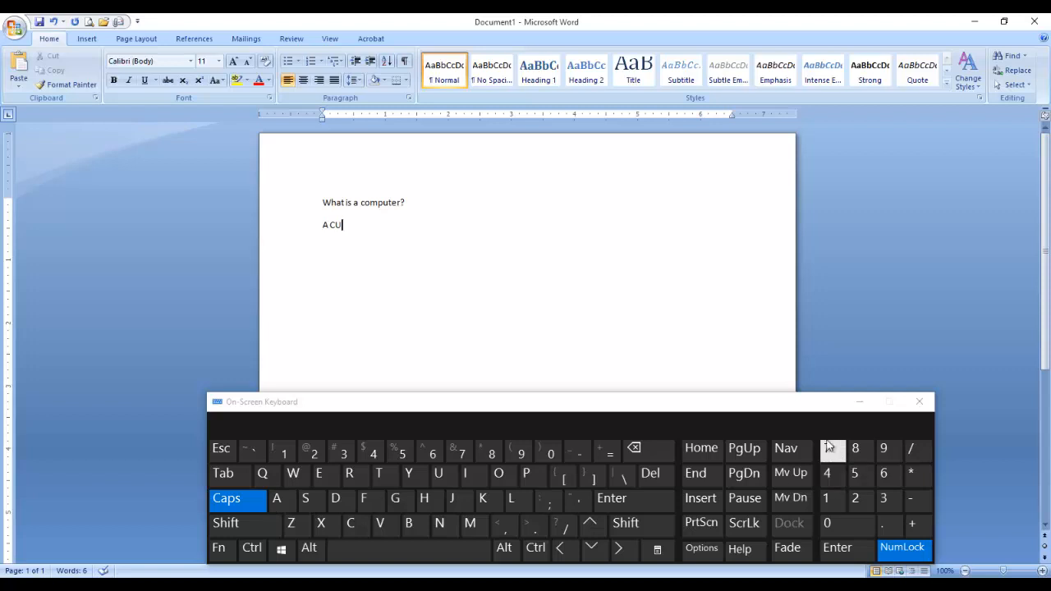
{"action": "key", "text": "ctrl"}
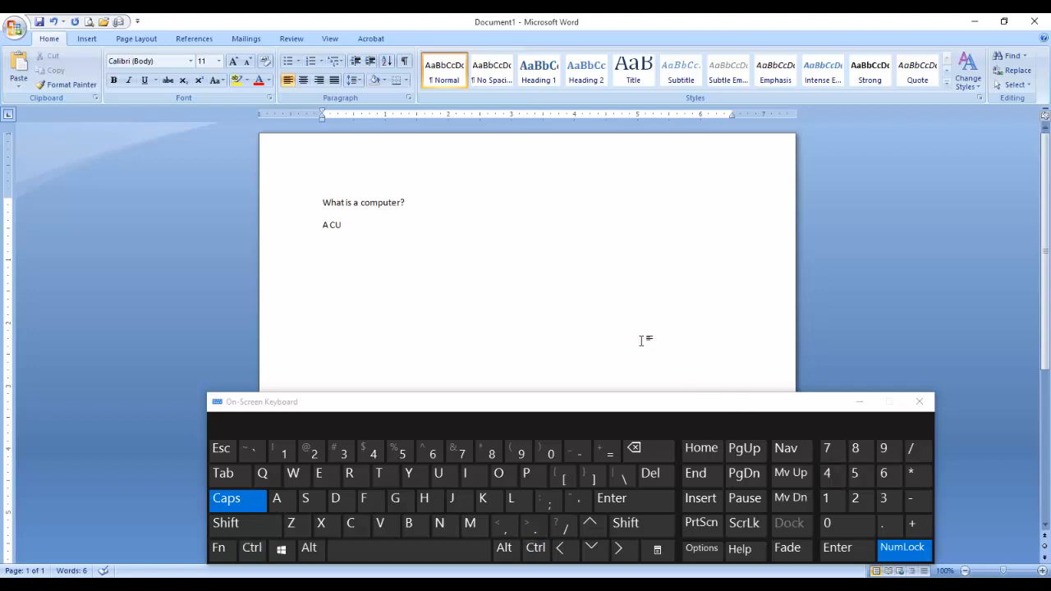
{"action": "key", "text": "ctrl+a"}
{"action": "key", "text": "Delete"}
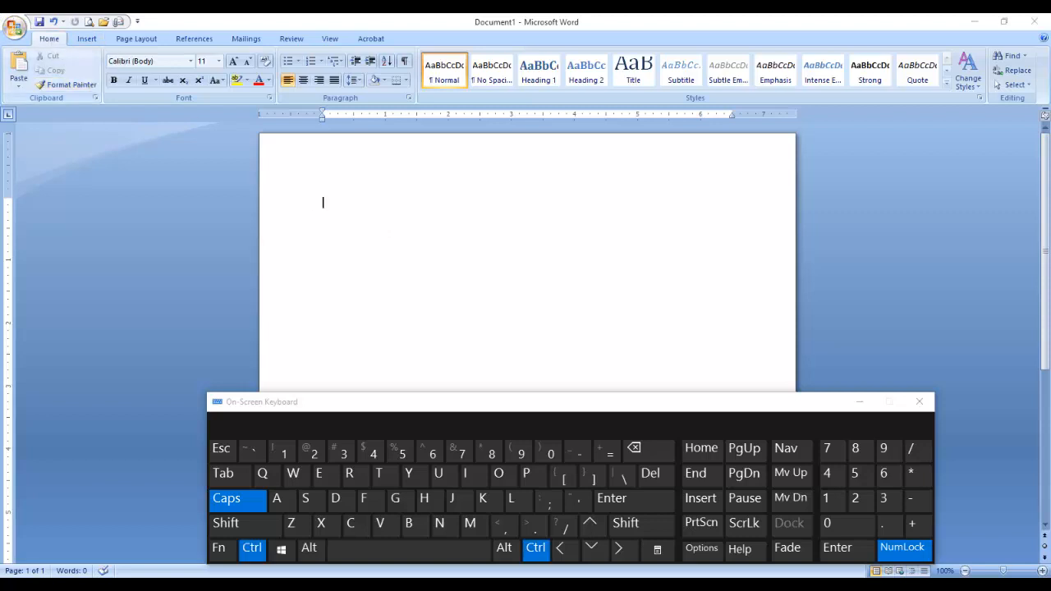
Close the On-Screen Keyboard over the blank document.
{"action": "key", "text": "ctrl+2"}
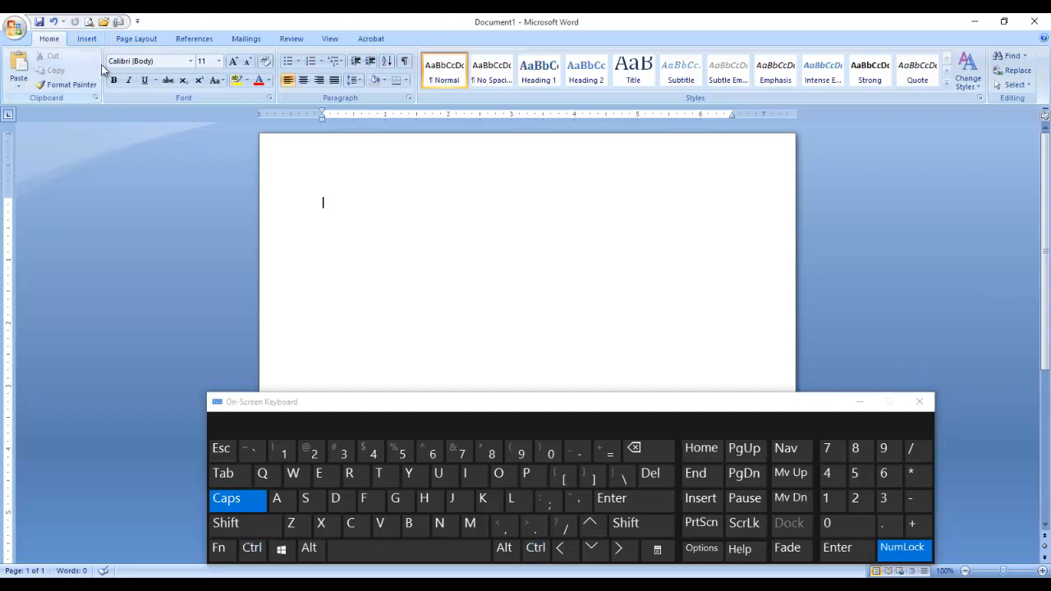
{"action": "left_click", "coordinate": [919, 402]}
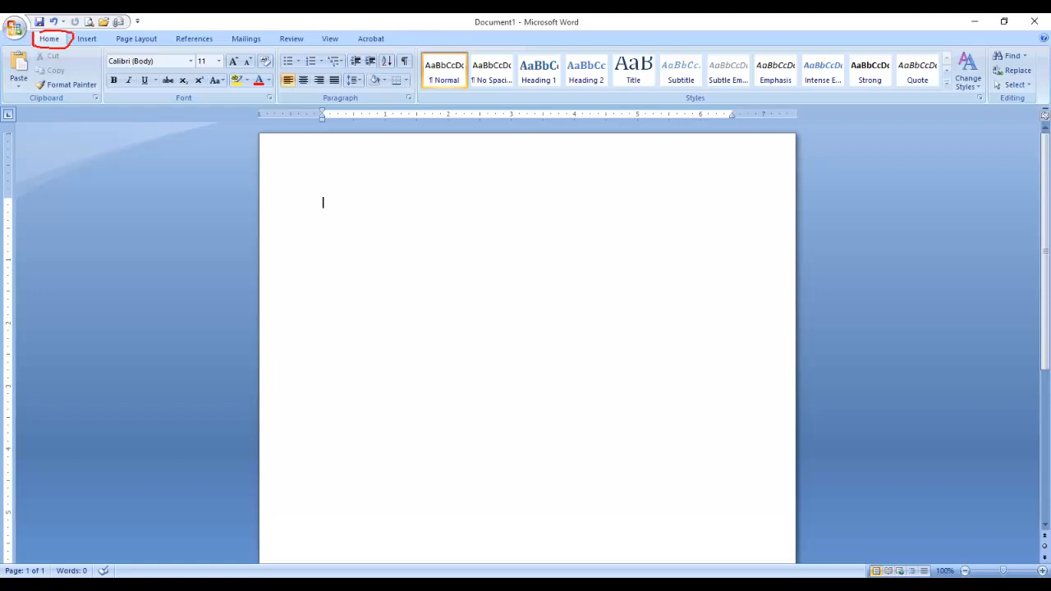
Type 'What is a computer?', then replace all text with the pasted prepared paragraphs.
{"action": "left_click_drag", "start_coordinate": [69, 45], "coordinate": [100, 59]}
{"action": "type", "text": "What is a computer?"}
{"action": "key", "text": "Return"}
{"action": "key", "text": "ctrl+a"}
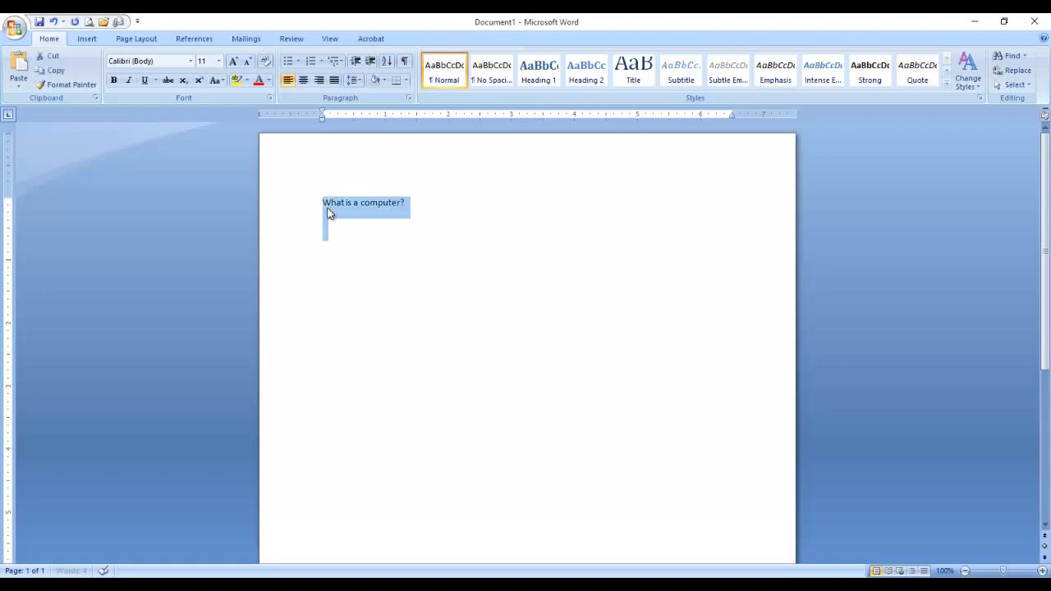
{"action": "key", "text": "Delete"}
{"action": "type", "text": "What is a computer? A computer is an electronic device which is capable of receiving the inputs (data from the user), storing it for a desired period of time, manipulating it according to the set of instructions (called program) and producing the output to the user in desired form. It performs a variety of operations in accordance to the set of instructions. A modern computer is made up two (2) components. They are called Hardware & Software."}
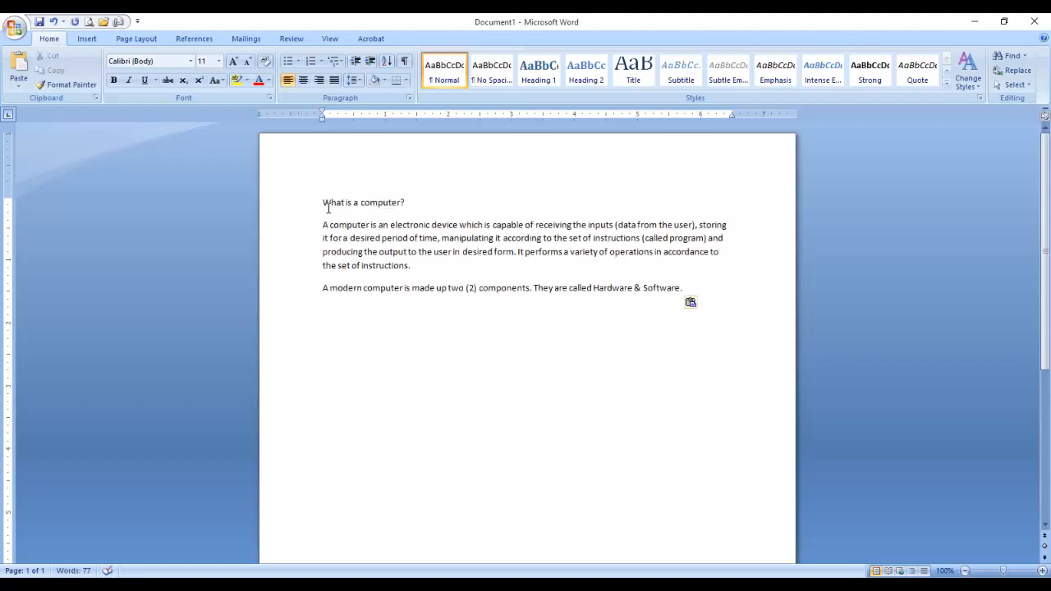
{"action": "key", "text": "BackSpace"}
{"action": "key", "text": "BackSpace"}
{"action": "mouse_move", "coordinate": [463, 576]}
{"action": "left_click", "coordinate": [487, 543]}
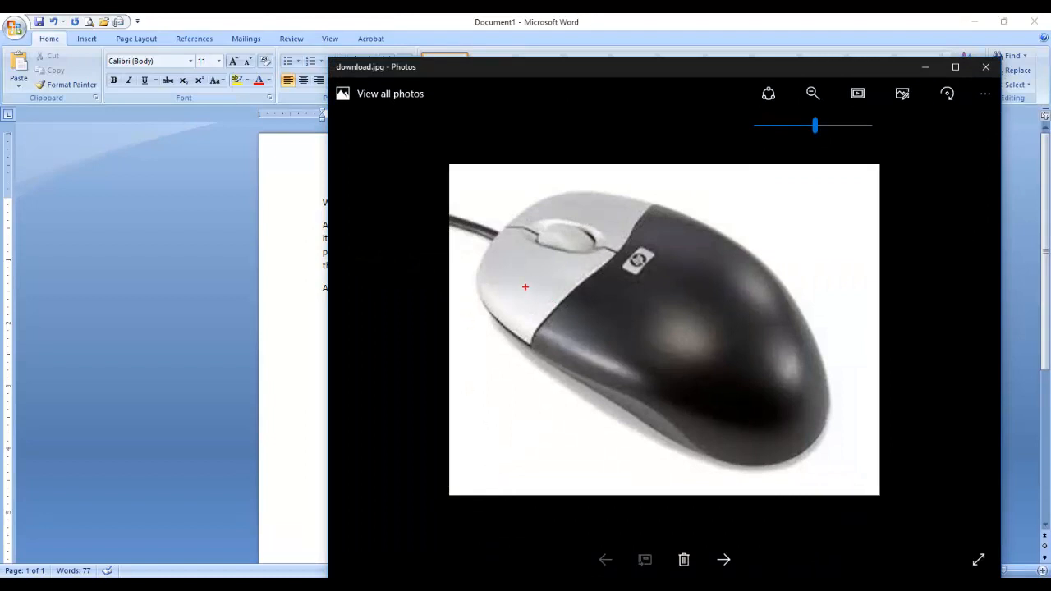
{"action": "mouse_move", "coordinate": [510, 262]}
{"action": "left_mouse_down"}
{"action": "mouse_move", "coordinate": [499, 288]}
{"action": "mouse_move", "coordinate": [506, 270]}
{"action": "mouse_move", "coordinate": [498, 276]}
{"action": "mouse_move", "coordinate": [509, 295]}
{"action": "mouse_move", "coordinate": [525, 271]}
{"action": "mouse_move", "coordinate": [514, 279]}
{"action": "mouse_move", "coordinate": [525, 309]}
{"action": "mouse_move", "coordinate": [532, 288]}
{"action": "mouse_move", "coordinate": [502, 283]}
{"action": "mouse_move", "coordinate": [525, 304]}
{"action": "left_mouse_up"}
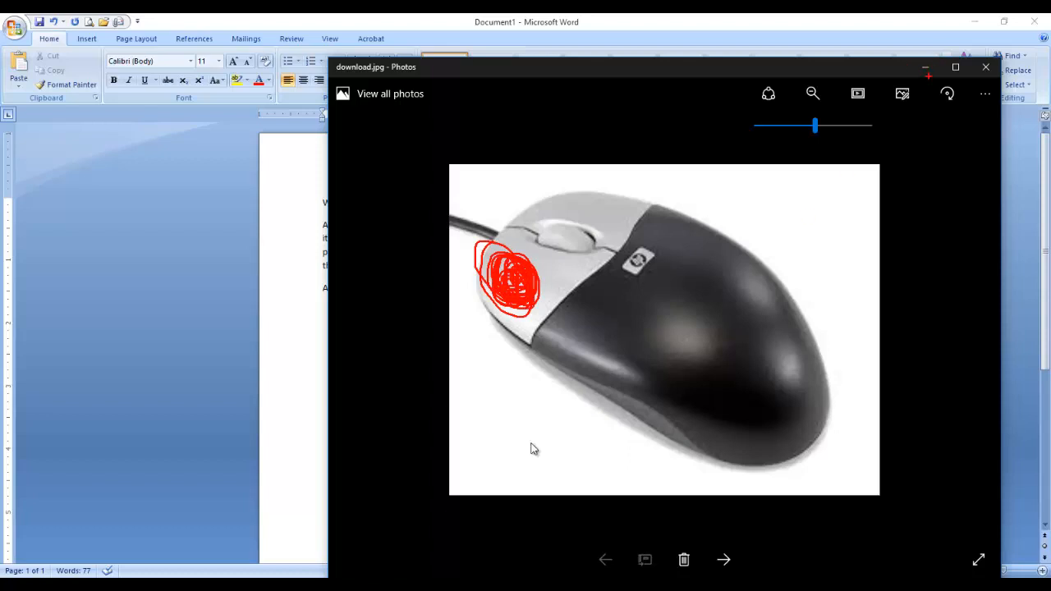
{"action": "key", "text": "Escape"}
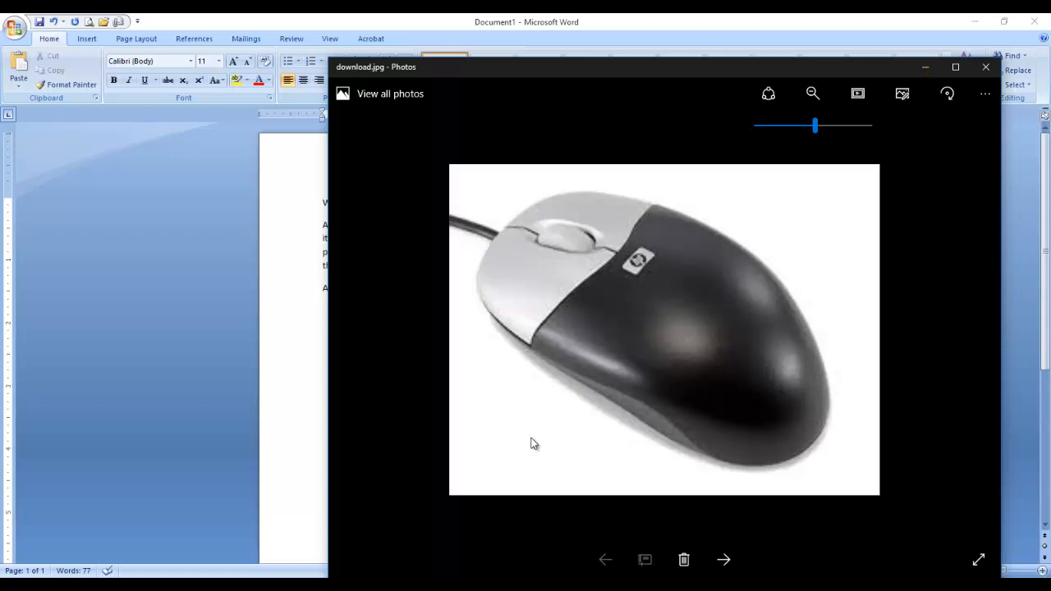
{"action": "left_click", "coordinate": [926, 67]}
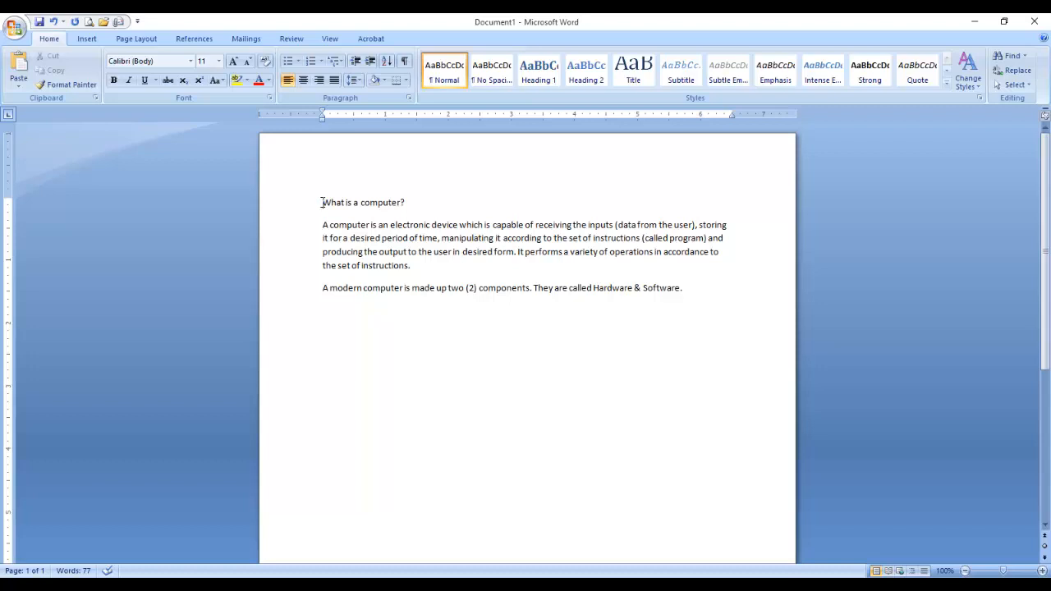
Make several attempts to select the heading 'What is a computer?'.
{"action": "left_click_drag", "start_coordinate": [322, 202], "coordinate": [425, 212]}
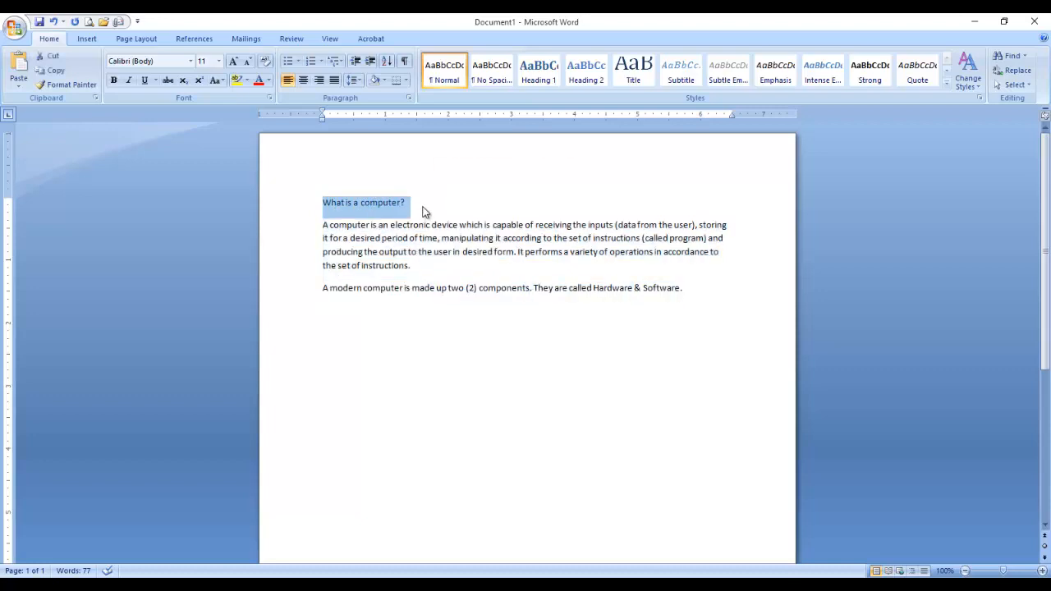
{"action": "left_click", "coordinate": [411, 205]}
{"action": "left_click_drag", "start_coordinate": [323, 203], "coordinate": [426, 202]}
{"action": "left_click", "coordinate": [405, 203]}
{"action": "left_click_drag", "start_coordinate": [355, 203], "coordinate": [247, 204]}
{"action": "left_click", "coordinate": [328, 235]}
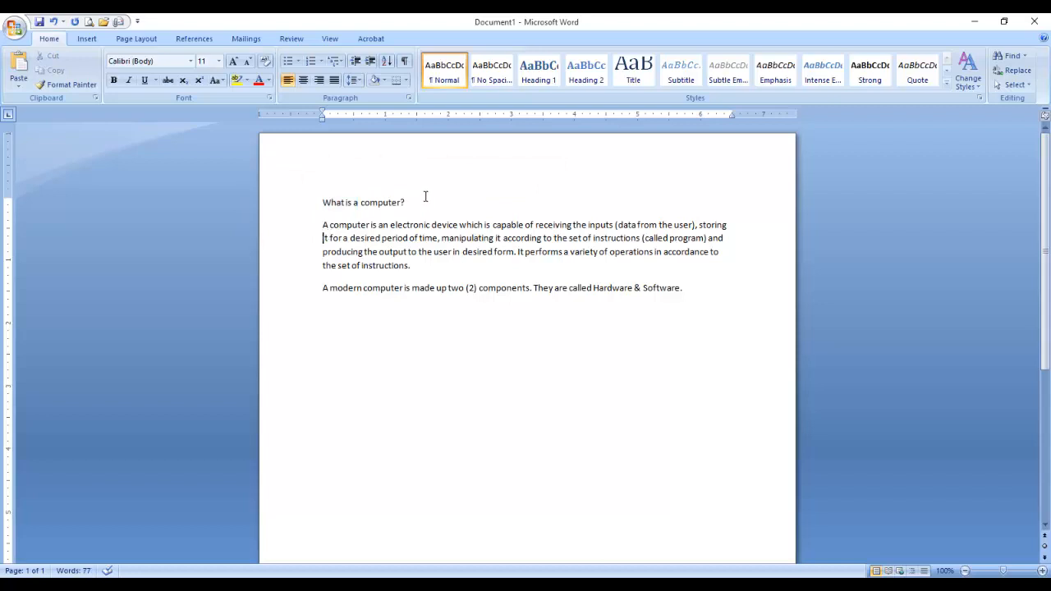
{"action": "left_click", "coordinate": [411, 202]}
{"action": "left_click_drag", "start_coordinate": [409, 202], "coordinate": [289, 220]}
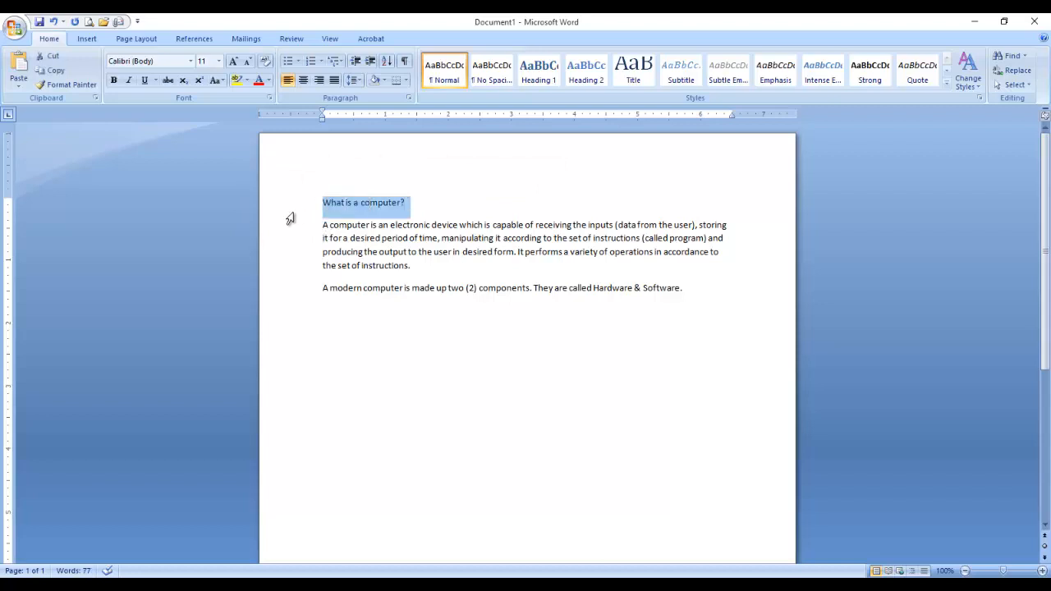
{"action": "left_click", "coordinate": [390, 251]}
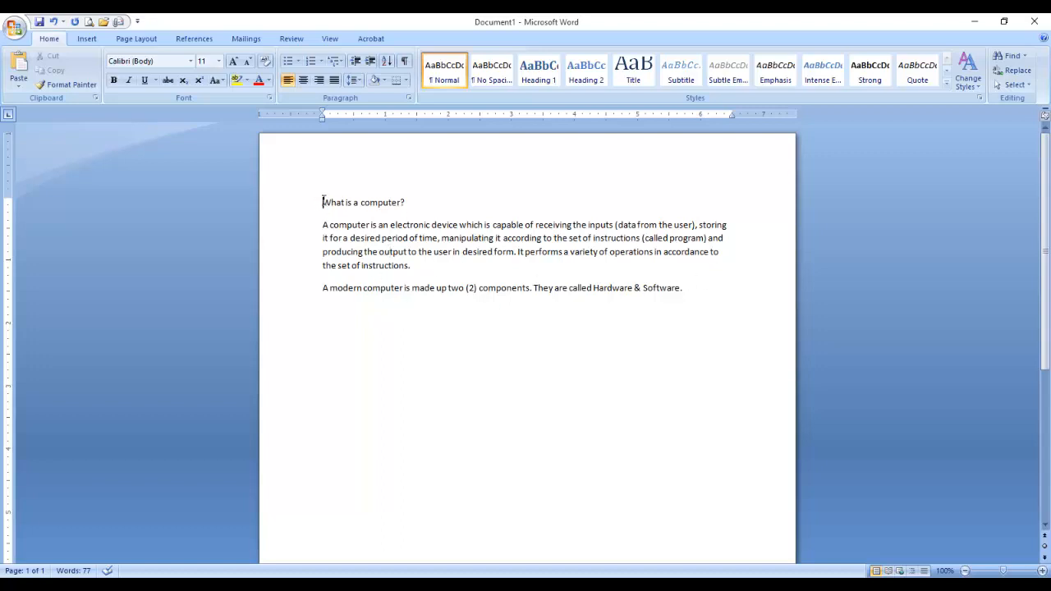
Select the heading through the first paragraph's opening lines, moving them after 'two (2)'.
{"action": "left_click_drag", "start_coordinate": [324, 201], "coordinate": [417, 280]}
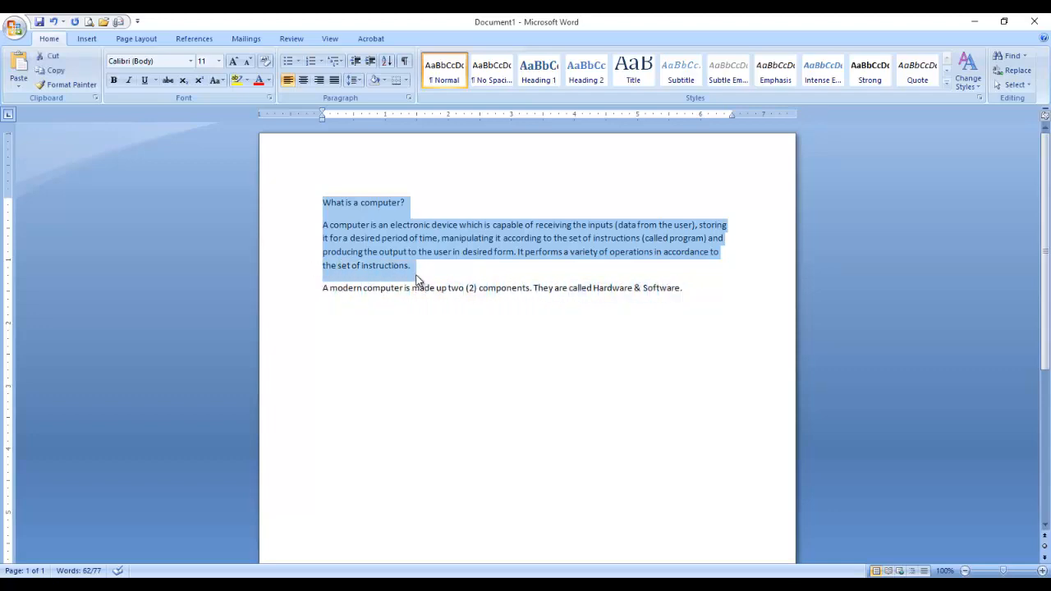
{"action": "left_click", "coordinate": [423, 286]}
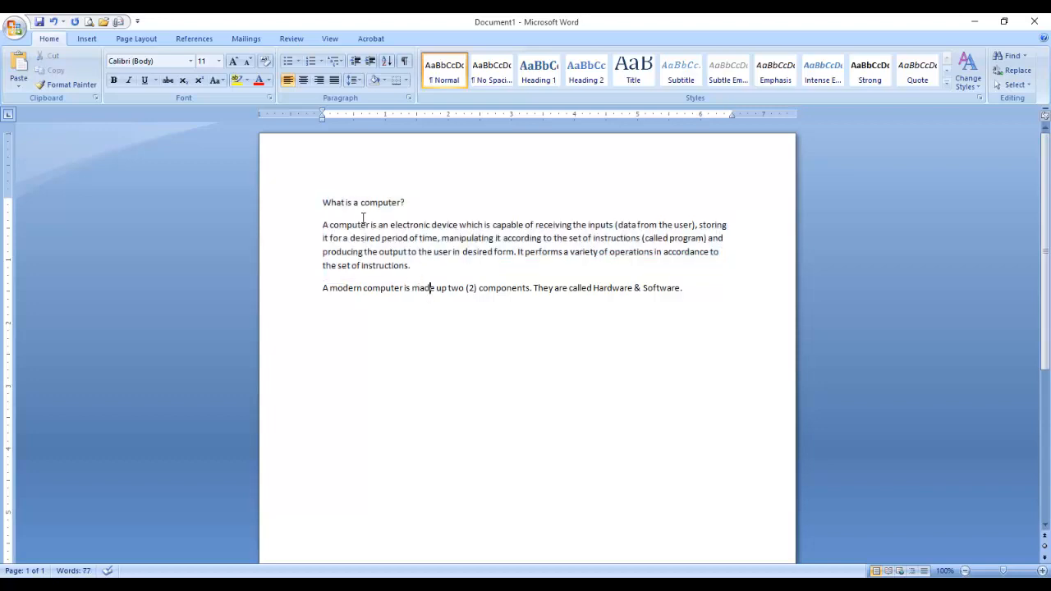
{"action": "left_click_drag", "start_coordinate": [323, 202], "coordinate": [444, 242]}
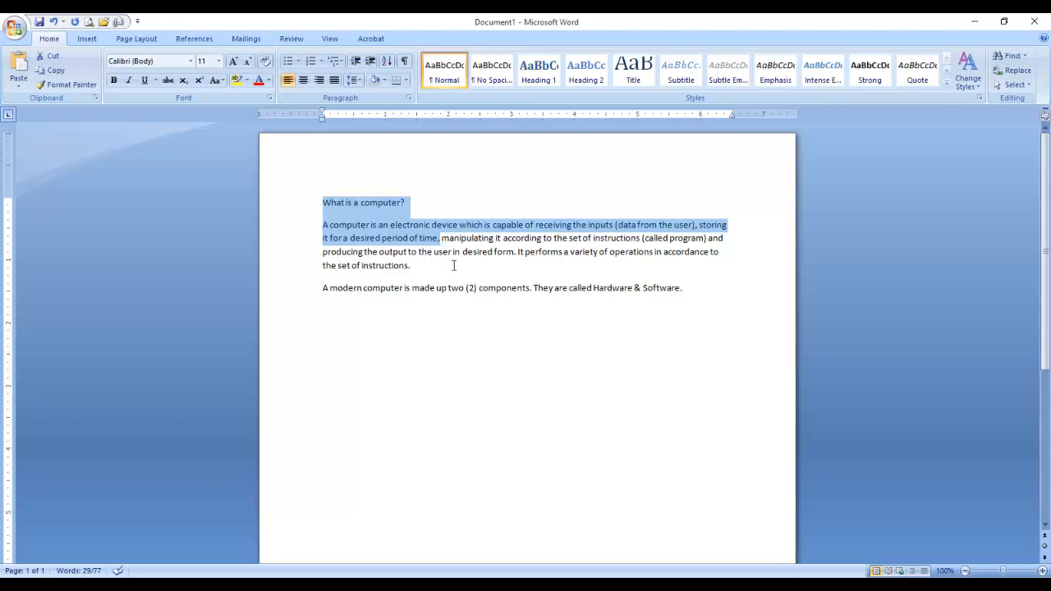
{"action": "left_click", "coordinate": [452, 265]}
{"action": "left_click_drag", "start_coordinate": [323, 202], "coordinate": [501, 327]}
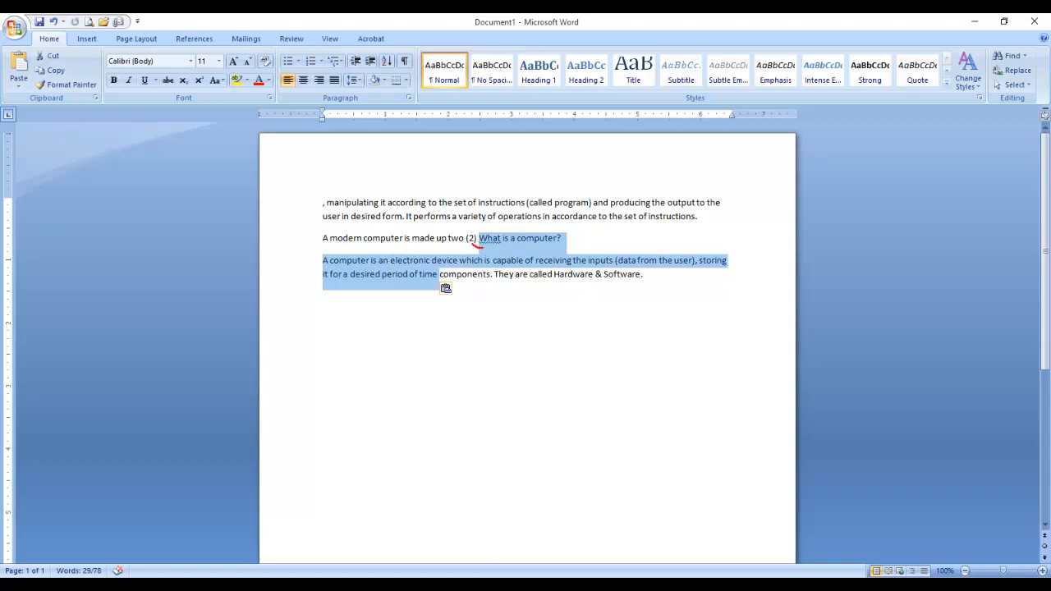
Undo the text move with Ctrl+Z, restoring the 77-word original order, and deselect.
{"action": "left_click_drag", "start_coordinate": [483, 246], "coordinate": [37, 29]}
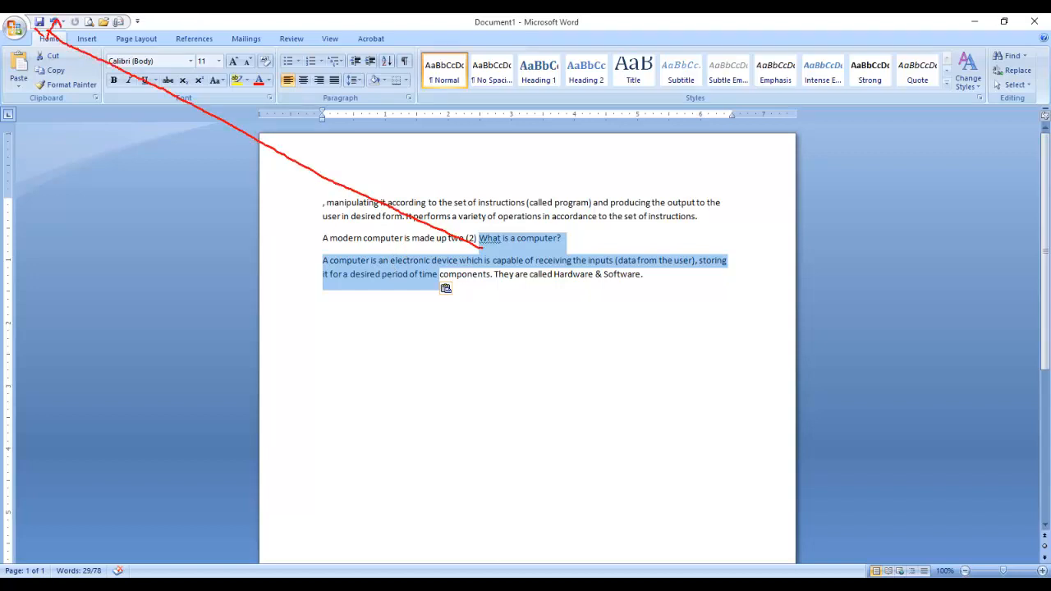
{"action": "left_click_drag", "start_coordinate": [54, 16], "coordinate": [48, 33]}
{"action": "key", "text": "Escape"}
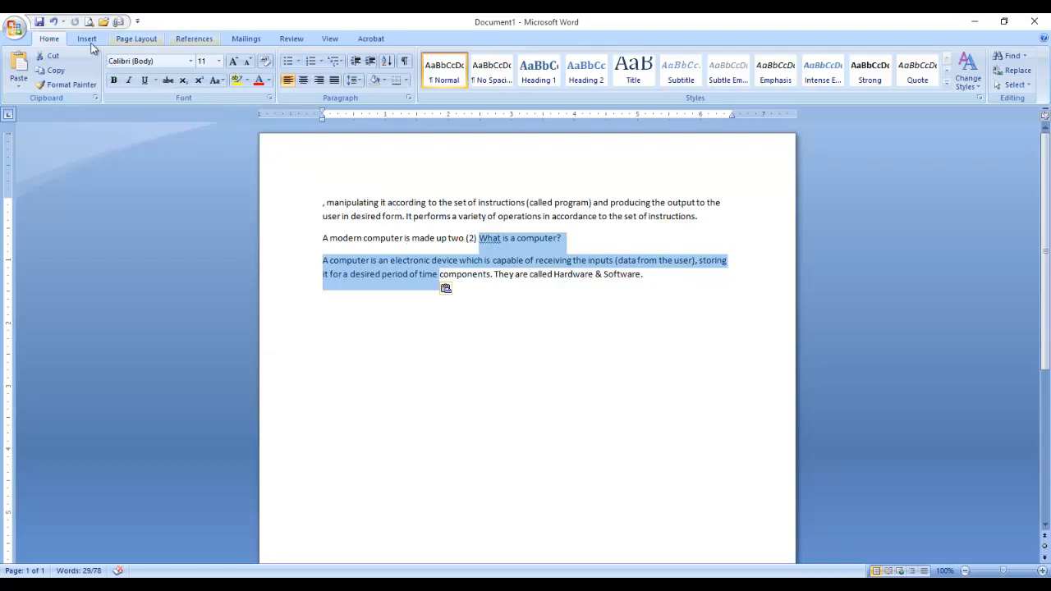
{"action": "key", "text": "ctrl+z"}
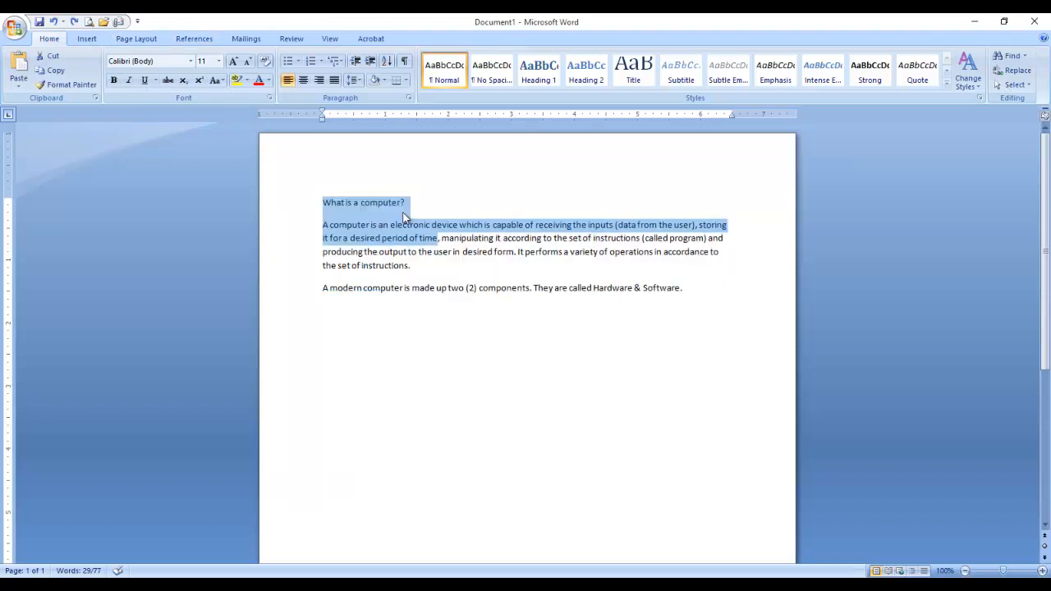
{"action": "left_click", "coordinate": [453, 247]}
{"action": "left_click_drag", "start_coordinate": [309, 206], "coordinate": [434, 242]}
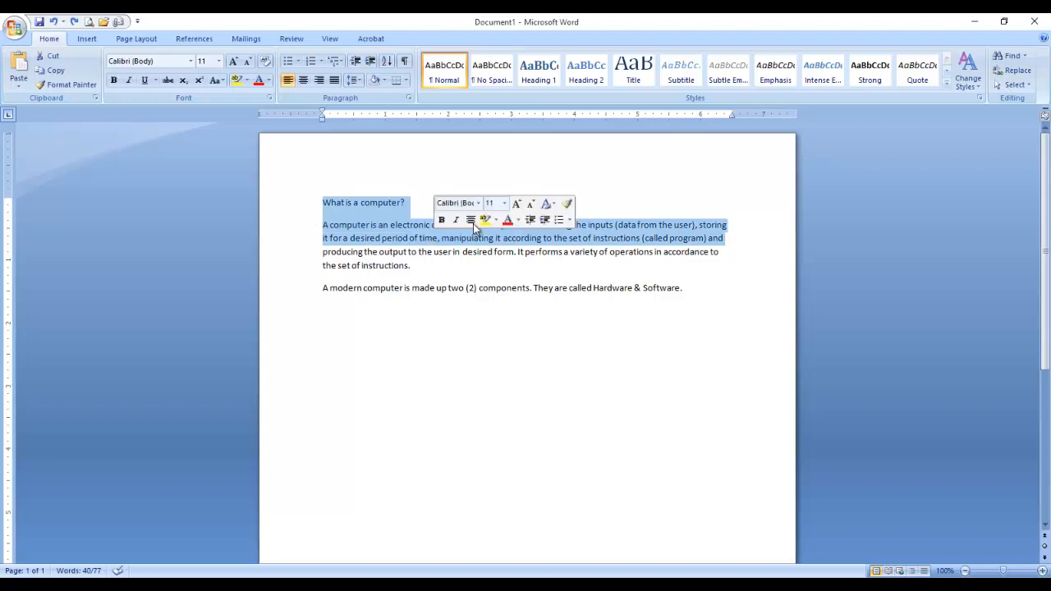
{"action": "left_click", "coordinate": [484, 276]}
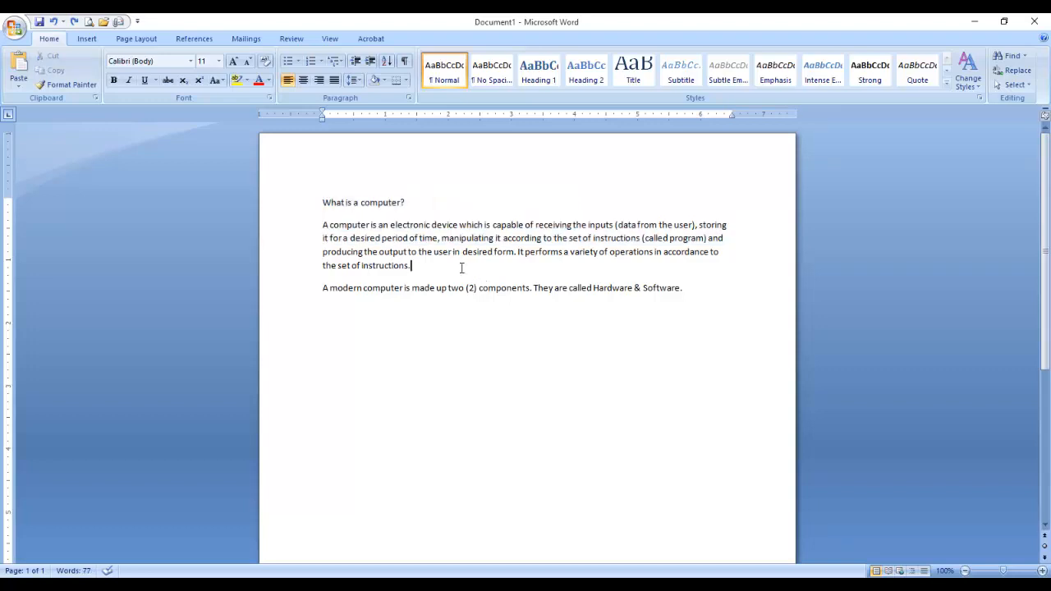
{"action": "left_click_drag", "start_coordinate": [322, 202], "coordinate": [691, 295]}
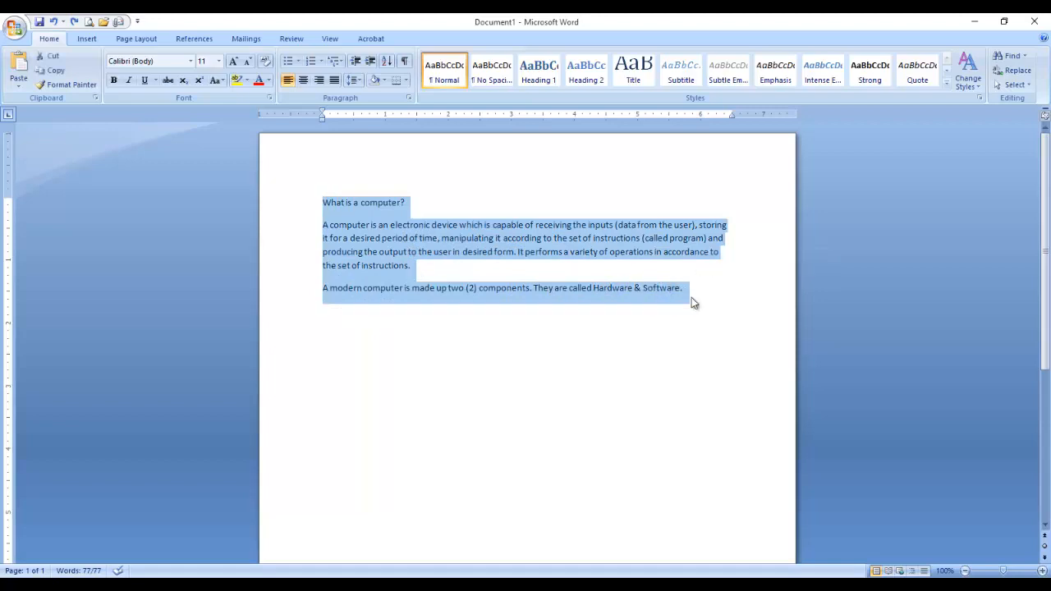
{"action": "left_click", "coordinate": [485, 264]}
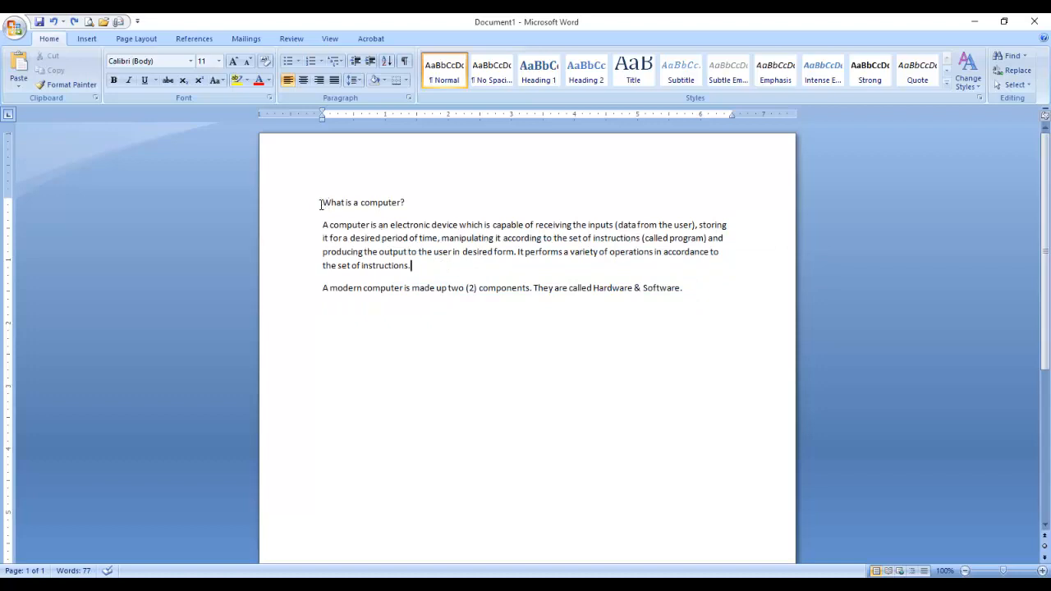
{"action": "left_click_drag", "start_coordinate": [320, 204], "coordinate": [416, 206]}
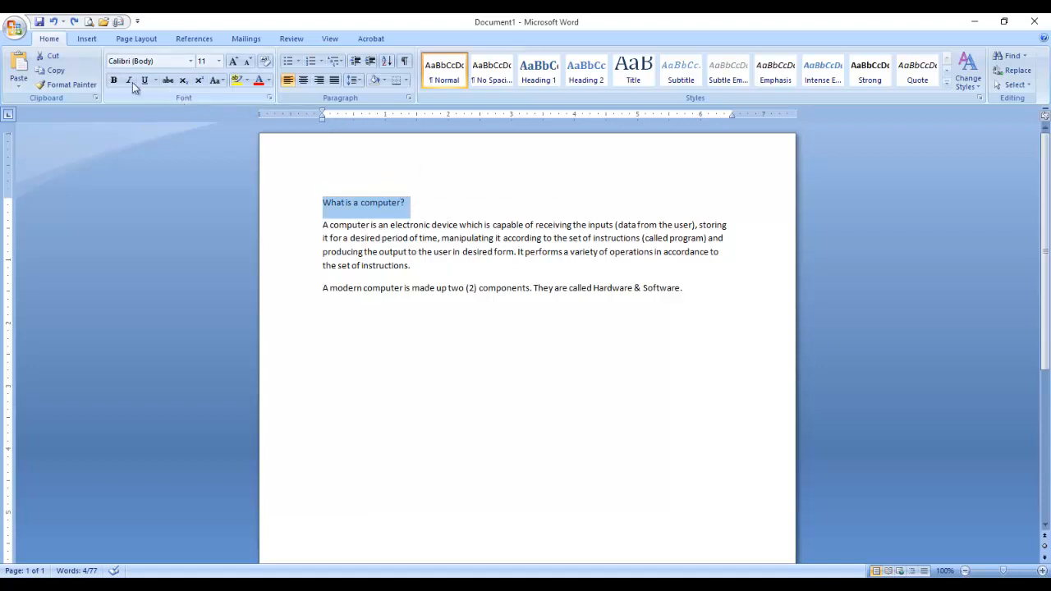
{"action": "left_click", "coordinate": [87, 40]}
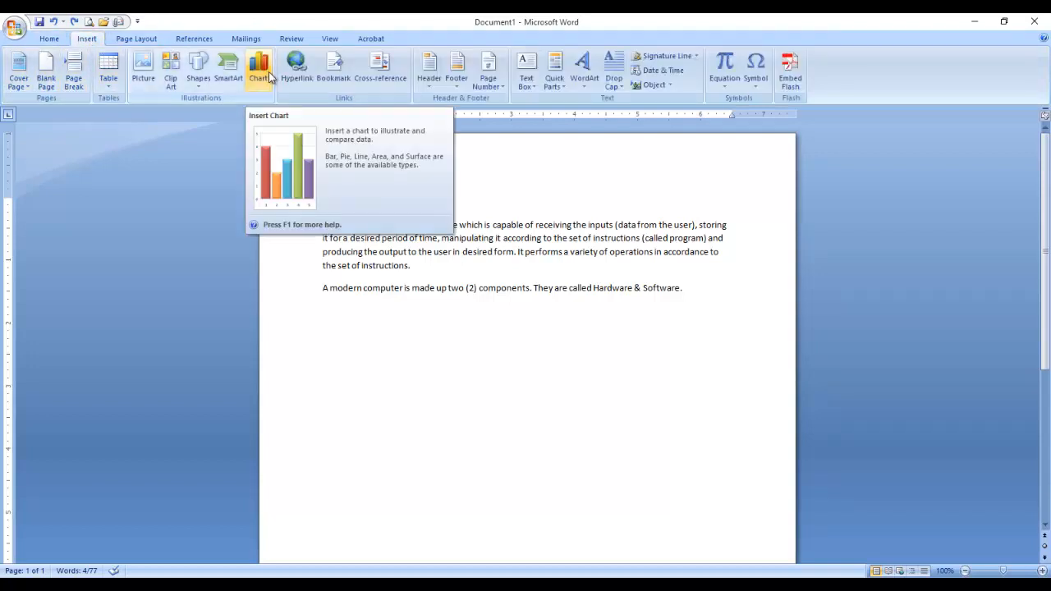
{"action": "left_click", "coordinate": [46, 39]}
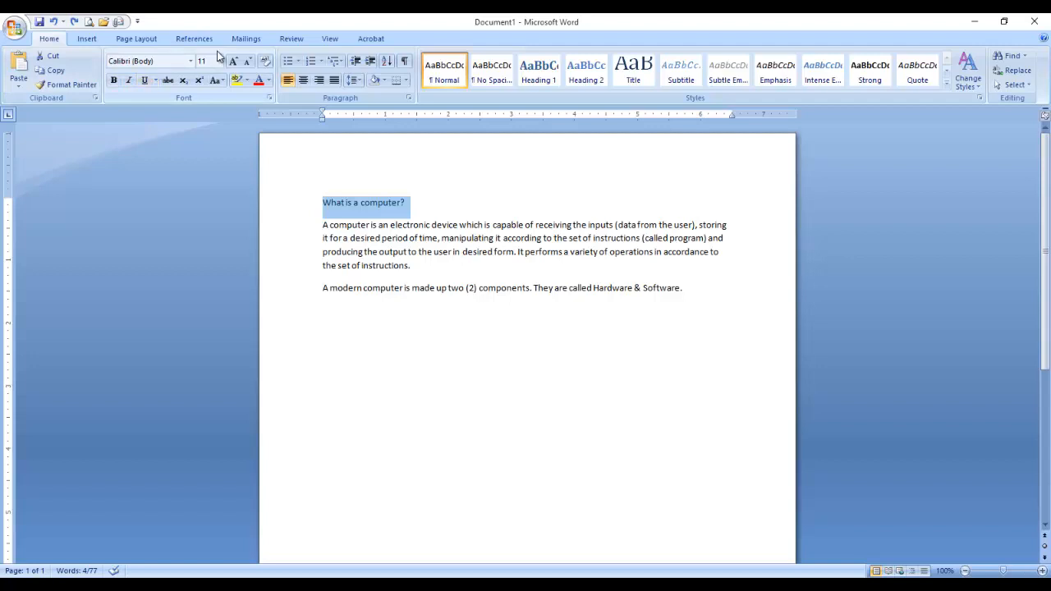
{"action": "left_click", "coordinate": [357, 226]}
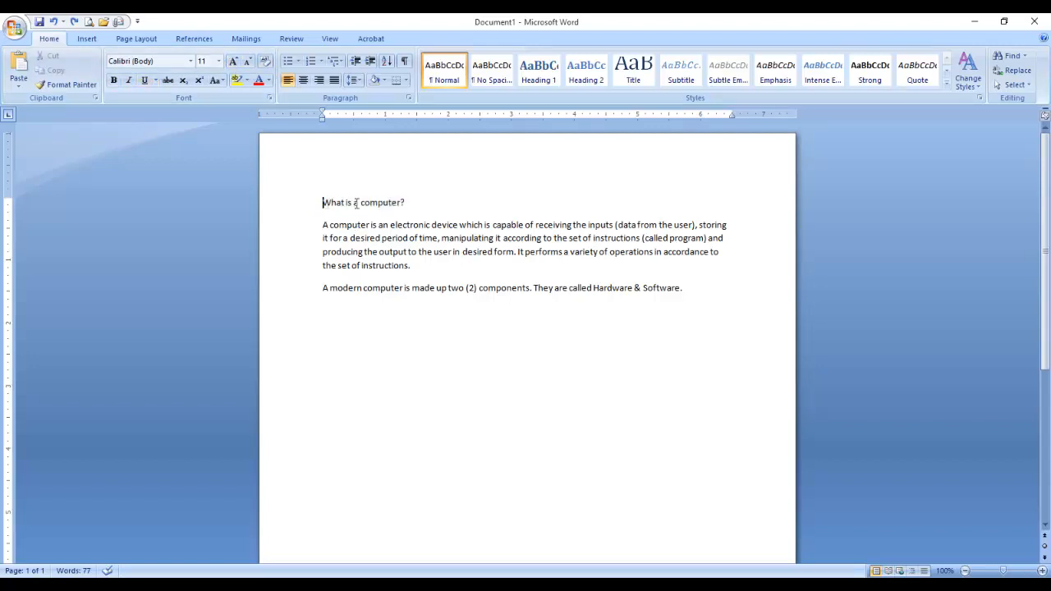
{"action": "left_click_drag", "start_coordinate": [322, 203], "coordinate": [435, 207]}
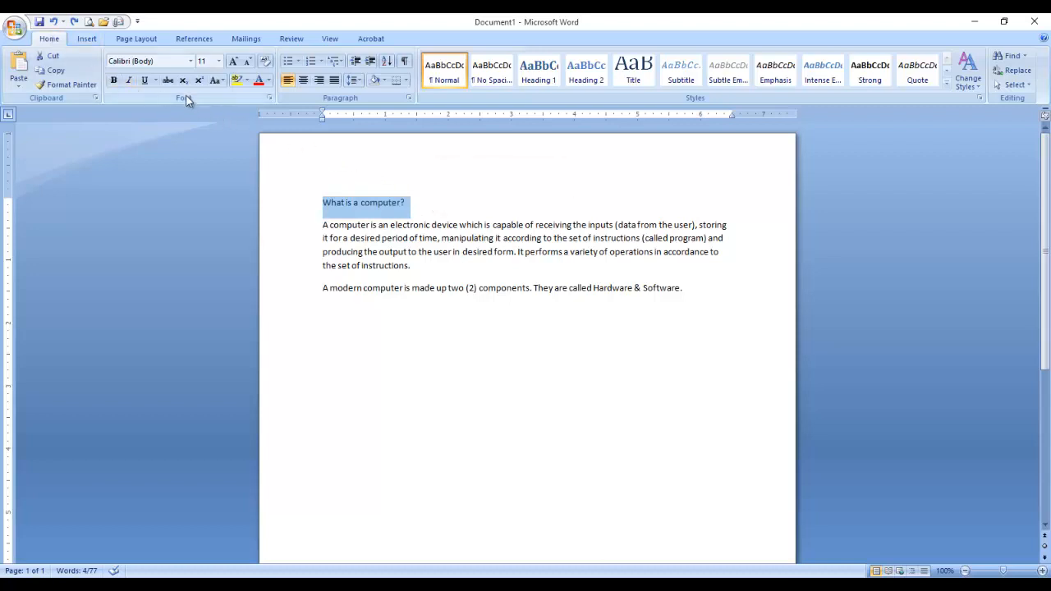
Make the 'What is a computer?' heading bold, then reselect the heading.
{"action": "left_click", "coordinate": [113, 82]}
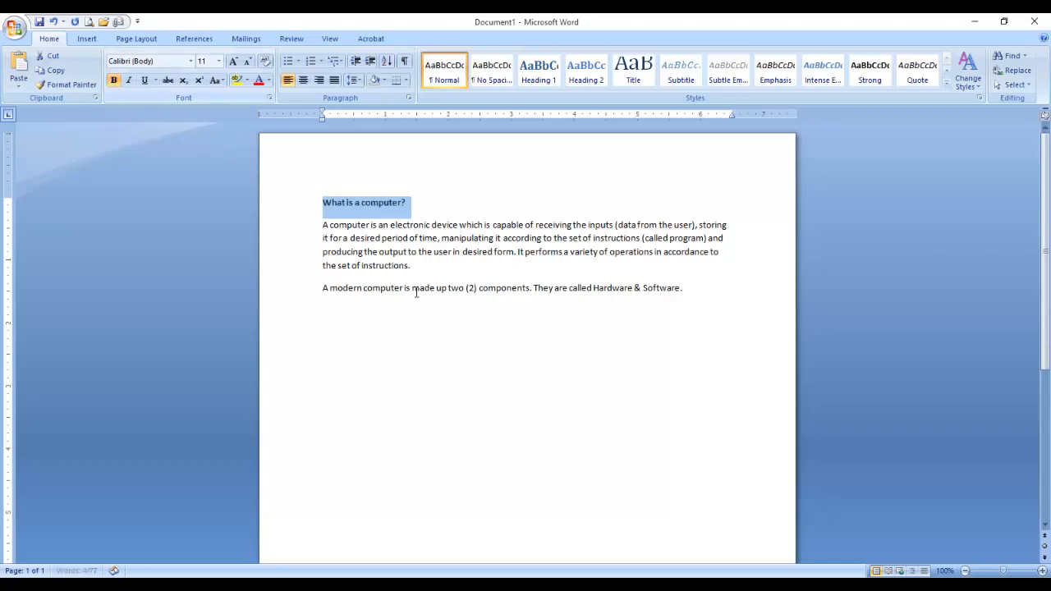
{"action": "left_click", "coordinate": [433, 228]}
{"action": "left_click_drag", "start_coordinate": [324, 205], "coordinate": [429, 202]}
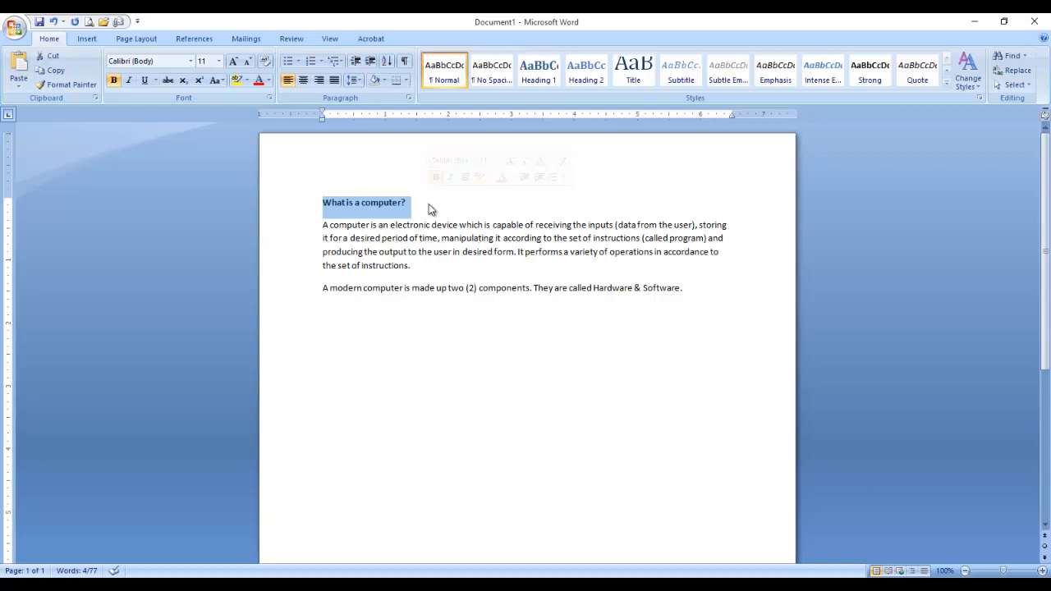
{"action": "left_click", "coordinate": [406, 225]}
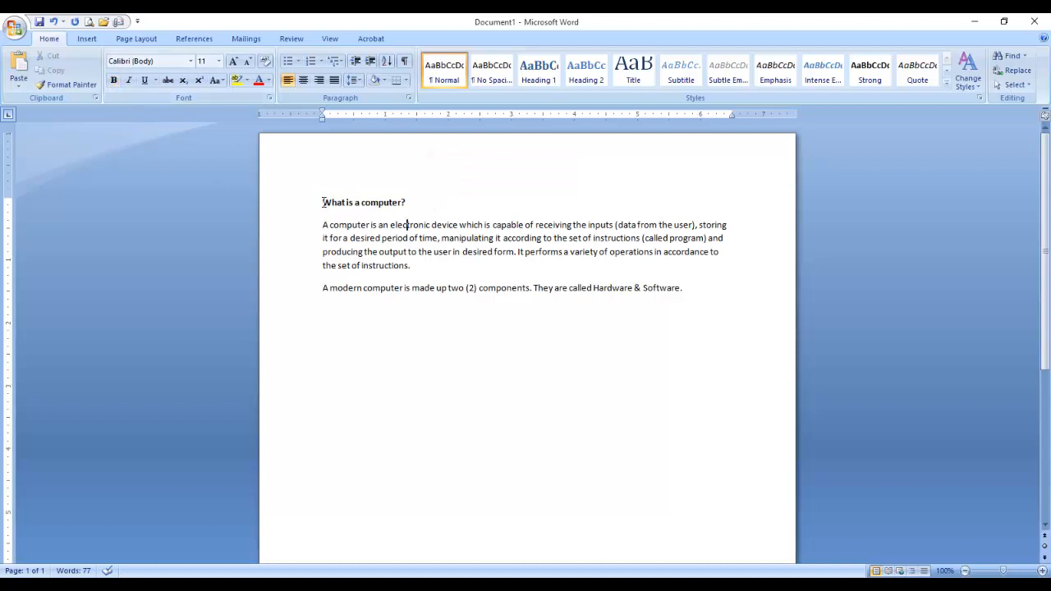
{"action": "left_click_drag", "start_coordinate": [323, 202], "coordinate": [421, 200]}
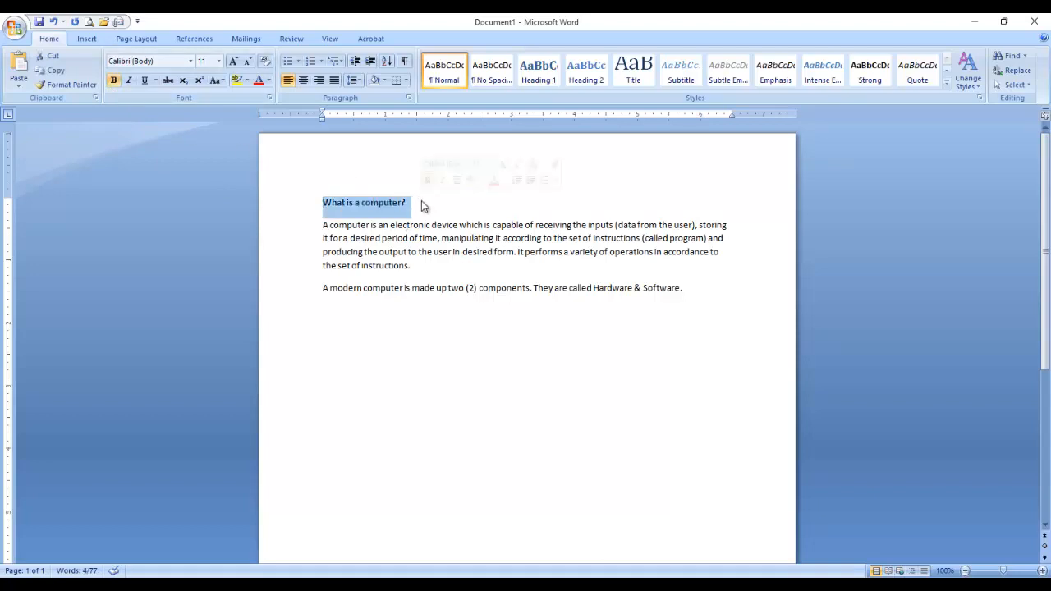
Give the bold heading a standard single underline, with no special underline style.
{"action": "left_click", "coordinate": [148, 79]}
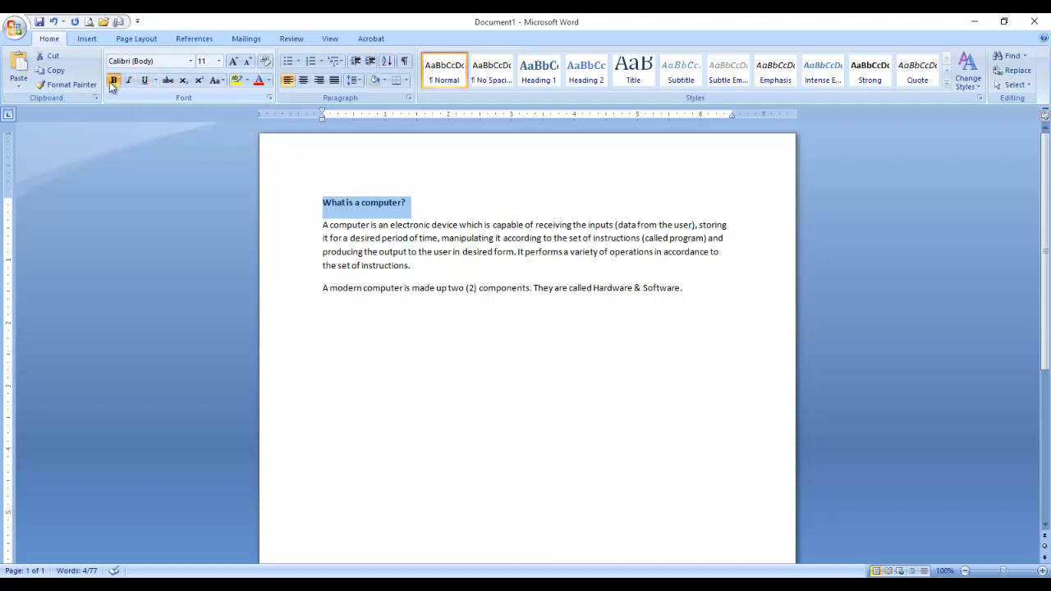
{"action": "left_click", "coordinate": [156, 81]}
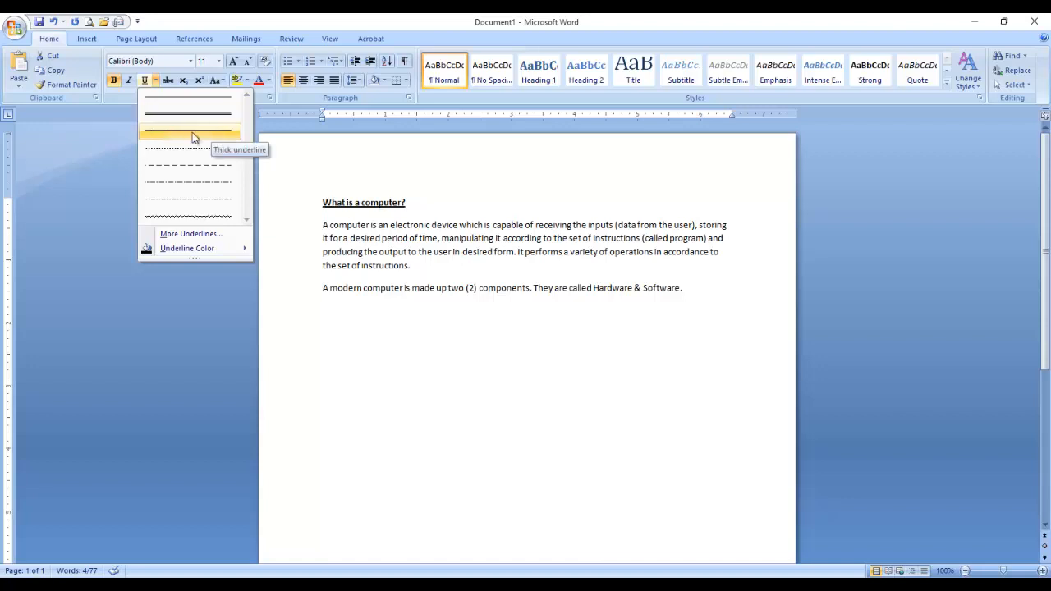
{"action": "left_click", "coordinate": [156, 82]}
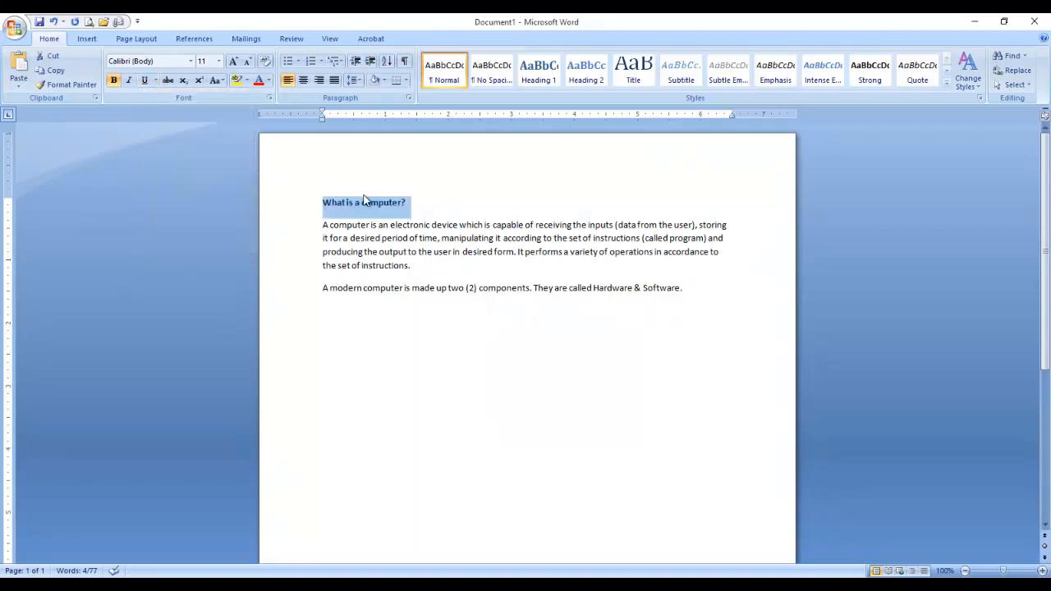
{"action": "left_click", "coordinate": [145, 81]}
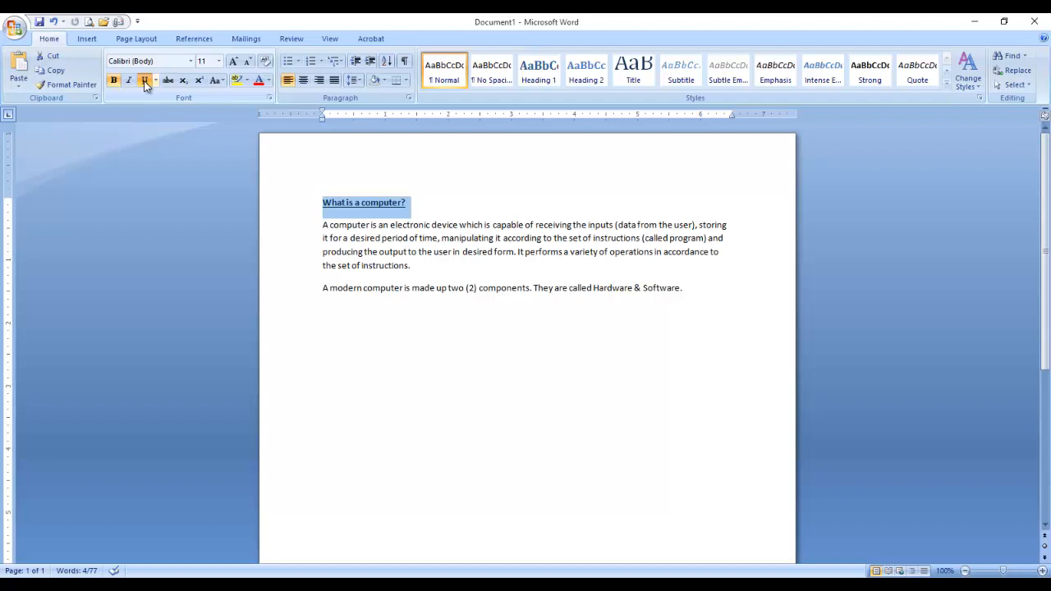
{"action": "left_click", "coordinate": [219, 62]}
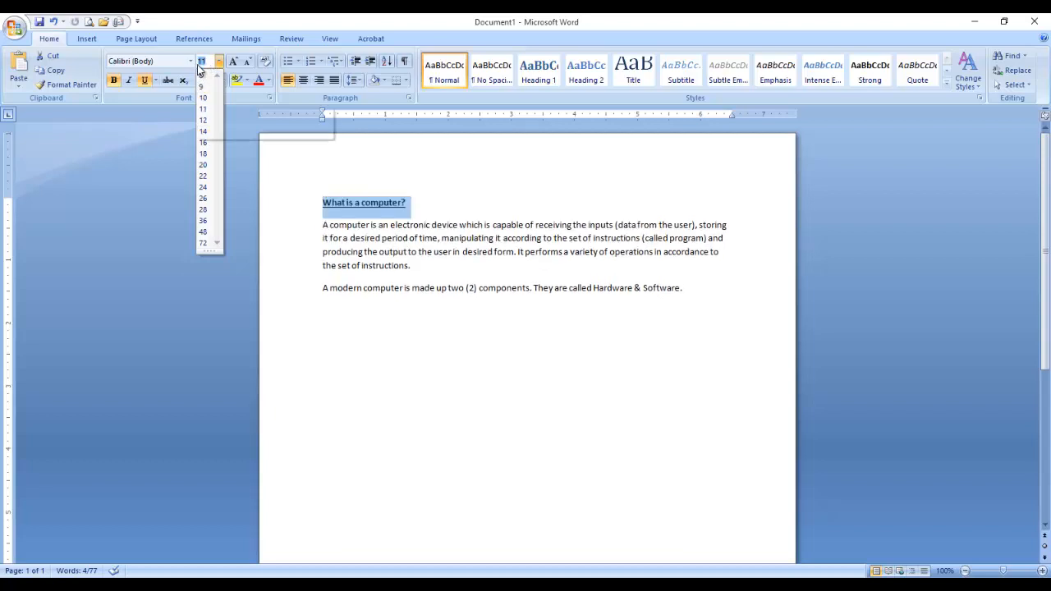
Set the heading to 13 pt and grow it several sizes larger.
{"action": "key", "text": "BackSpace"}
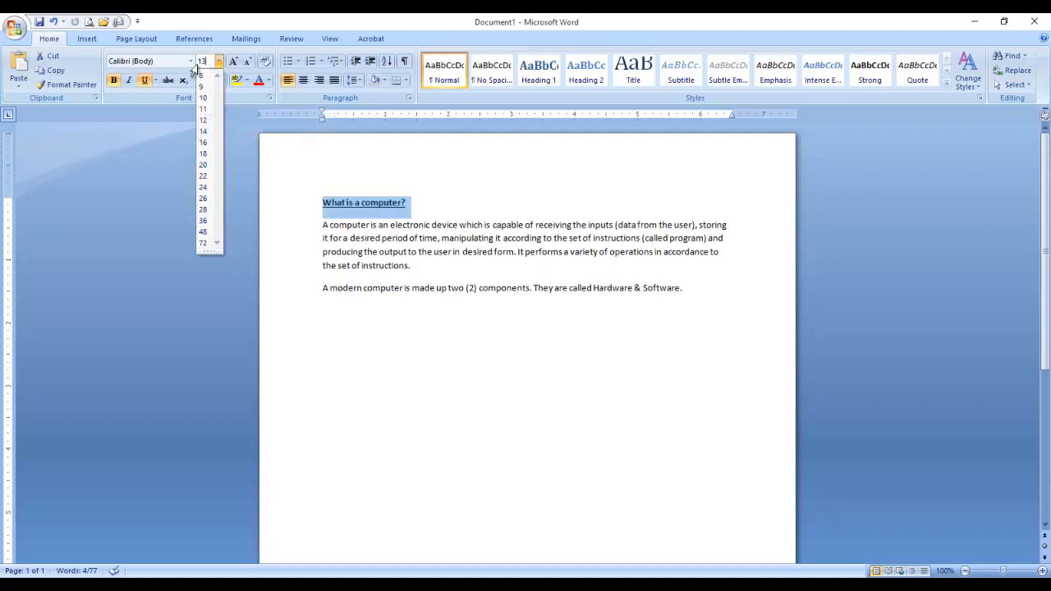
{"action": "key", "text": "Return"}
{"action": "left_click", "coordinate": [219, 62]}
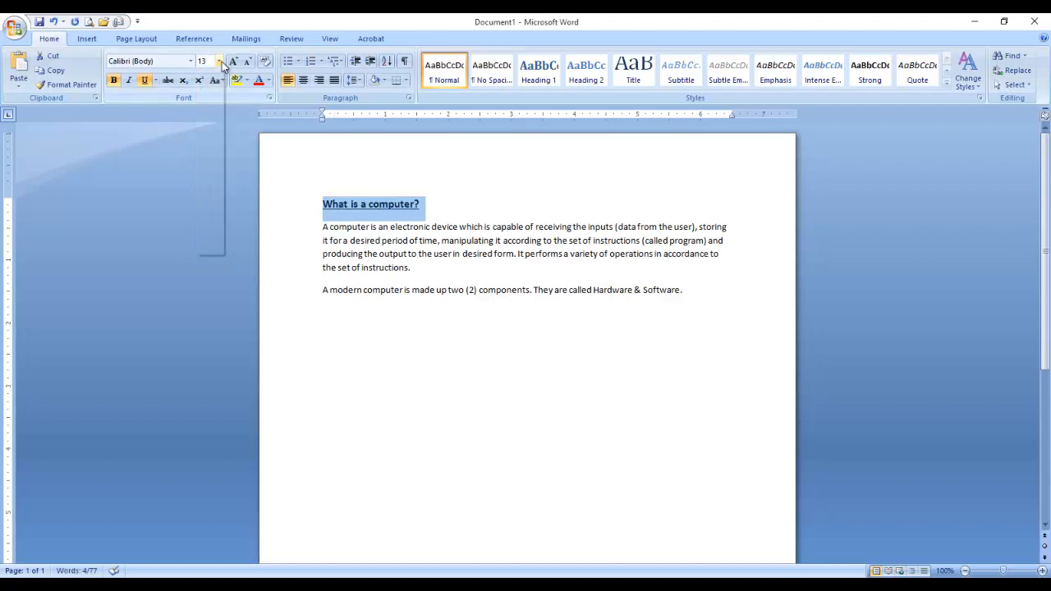
{"action": "left_click", "coordinate": [234, 63]}
{"action": "left_click", "coordinate": [234, 63]}
{"action": "left_click", "coordinate": [234, 64]}
{"action": "left_click", "coordinate": [234, 63]}
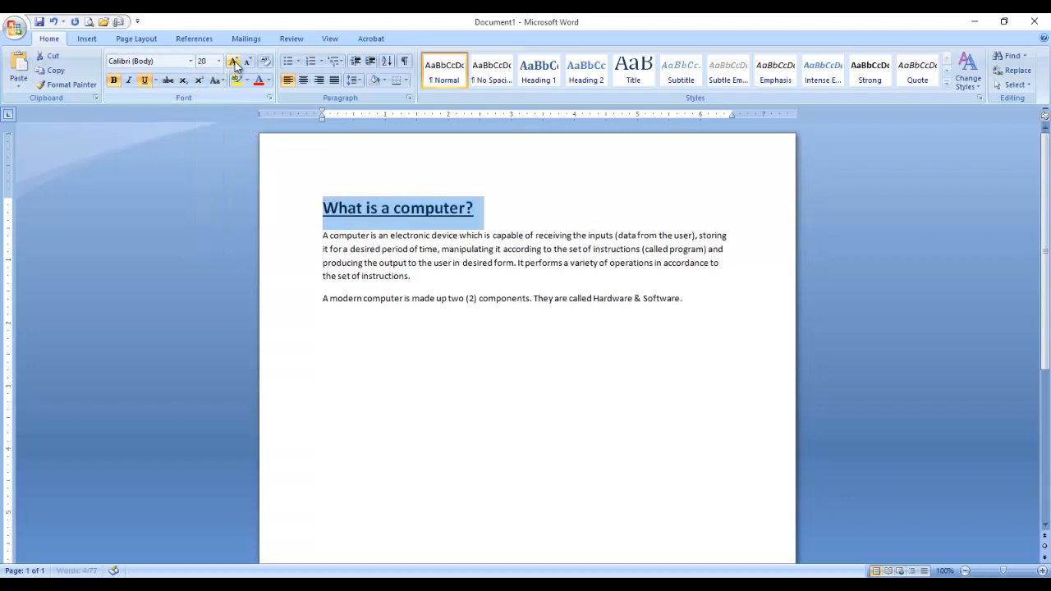
{"action": "left_click", "coordinate": [234, 63]}
{"action": "left_click", "coordinate": [234, 64]}
{"action": "left_click", "coordinate": [234, 64]}
{"action": "left_click", "coordinate": [234, 63]}
Shrink and regrow the heading until it settles at 12 pt.
{"action": "left_click", "coordinate": [250, 64]}
{"action": "left_click", "coordinate": [250, 64]}
{"action": "left_click", "coordinate": [249, 63]}
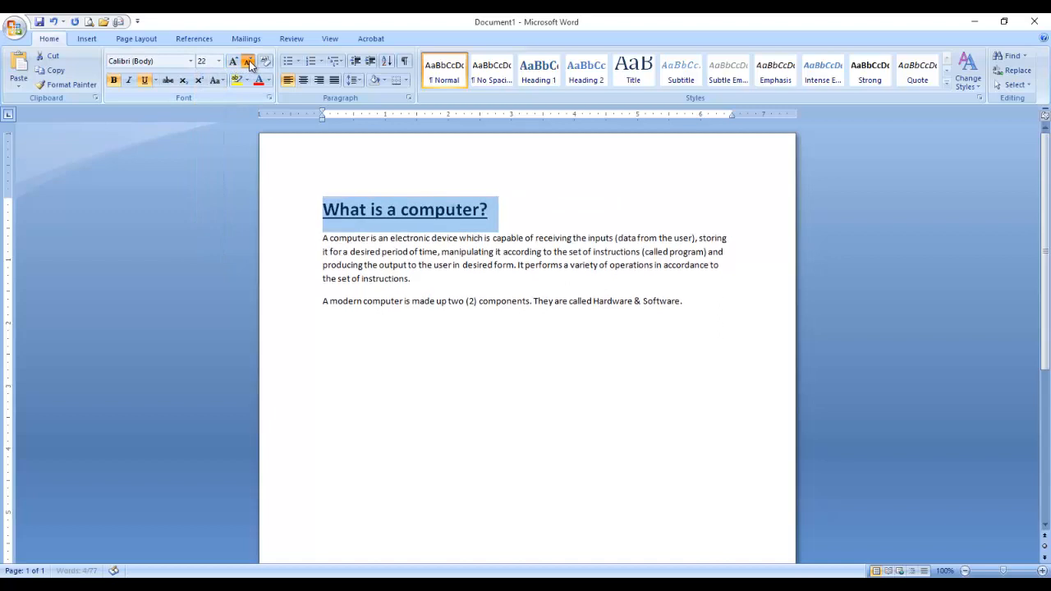
{"action": "left_click", "coordinate": [250, 63]}
{"action": "left_click", "coordinate": [250, 63]}
{"action": "left_click", "coordinate": [249, 63]}
{"action": "left_click", "coordinate": [250, 63]}
{"action": "left_click", "coordinate": [250, 64]}
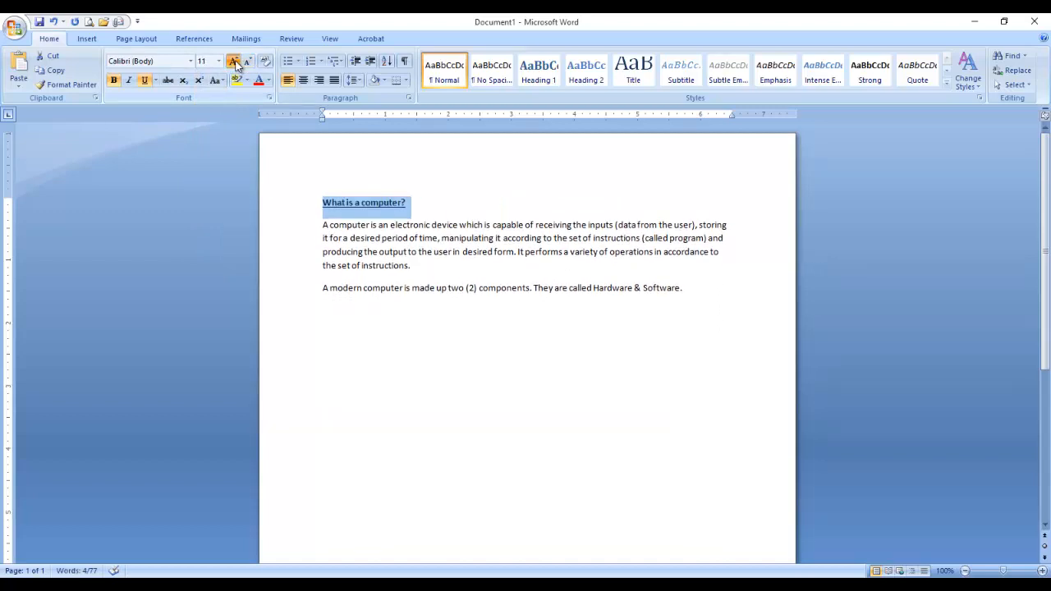
{"action": "left_click", "coordinate": [234, 63]}
{"action": "left_click", "coordinate": [234, 64]}
{"action": "left_click", "coordinate": [235, 64]}
{"action": "left_click", "coordinate": [235, 64]}
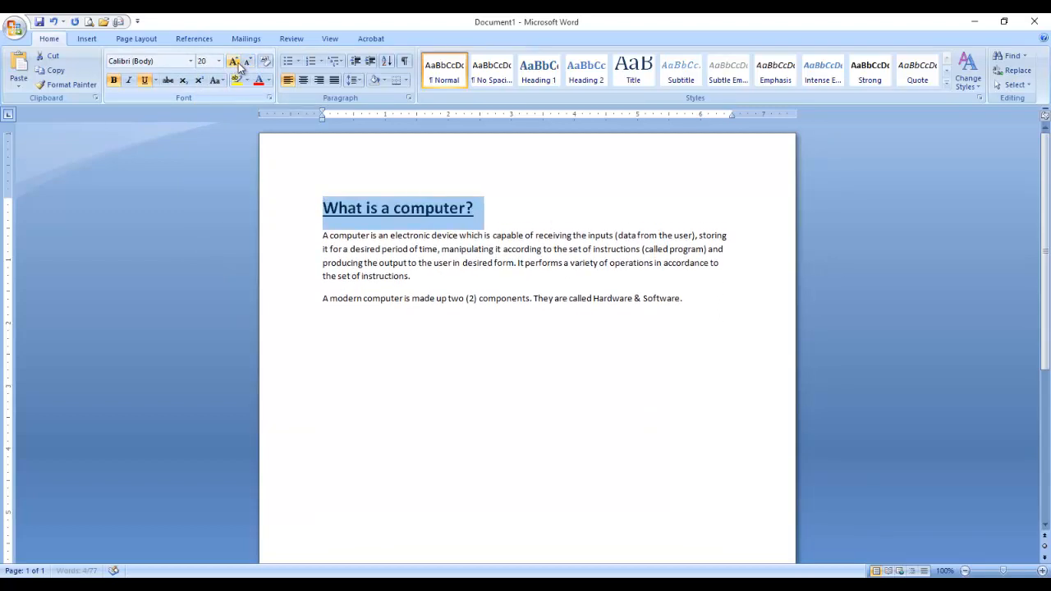
{"action": "left_click", "coordinate": [250, 64]}
{"action": "left_click", "coordinate": [250, 64]}
{"action": "left_click", "coordinate": [250, 64]}
{"action": "left_click", "coordinate": [251, 64]}
{"action": "left_click", "coordinate": [235, 64]}
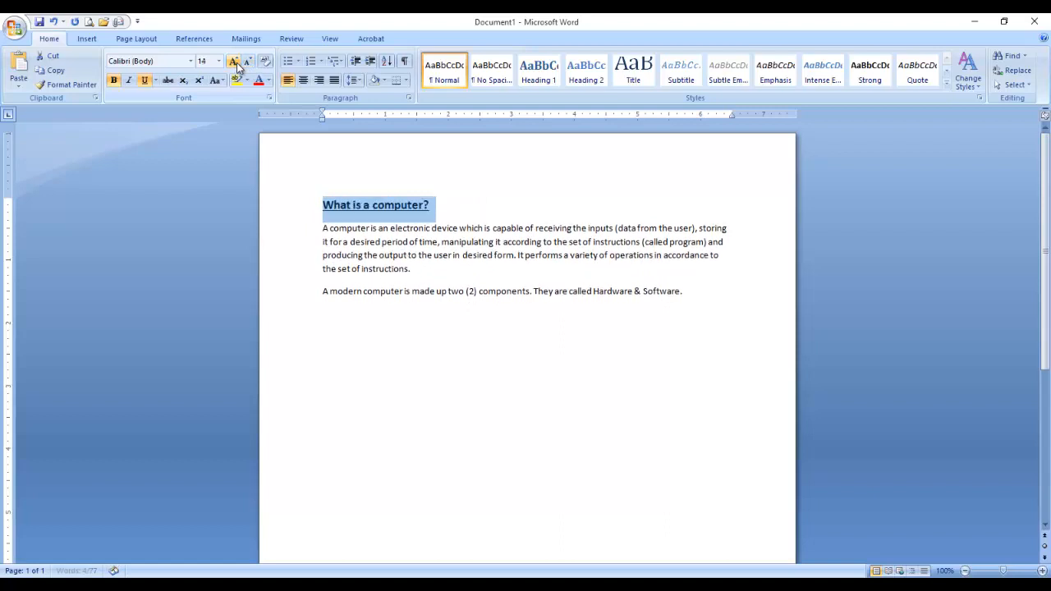
{"action": "left_click", "coordinate": [251, 64]}
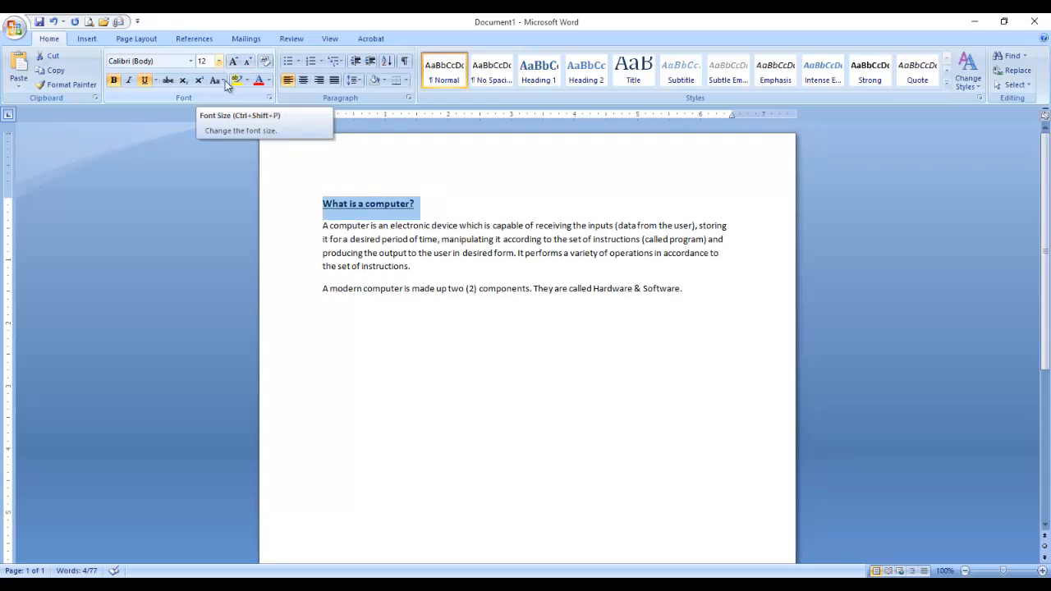
Bold the key terms 'electronic device', 'inputs' and 'output to the user'.
{"action": "left_click_drag", "start_coordinate": [351, 204], "coordinate": [334, 234]}
{"action": "left_click", "coordinate": [334, 233]}
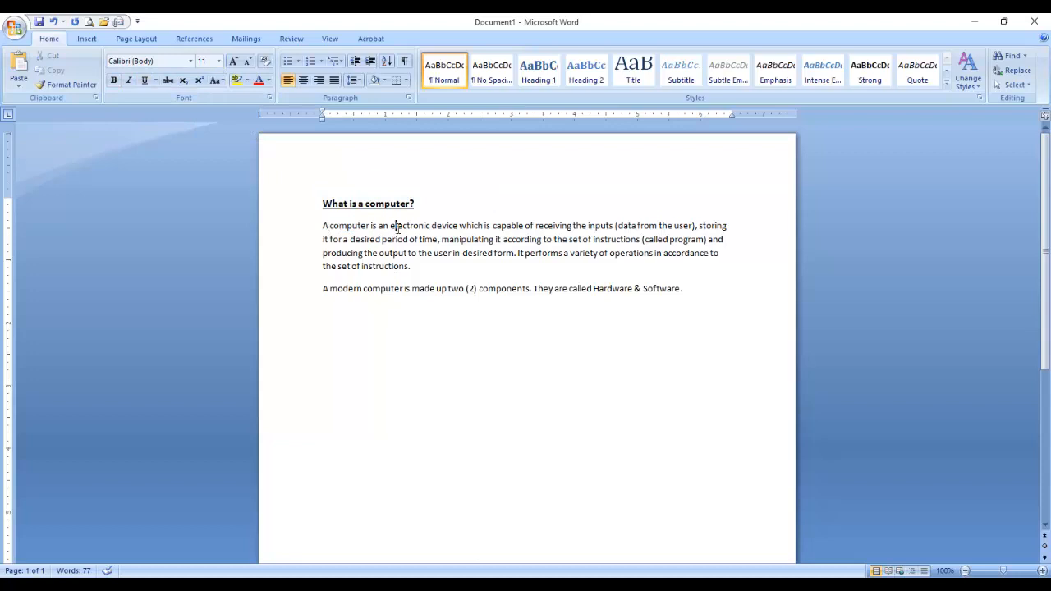
{"action": "left_click_drag", "start_coordinate": [390, 227], "coordinate": [457, 227]}
{"action": "left_click", "coordinate": [114, 81]}
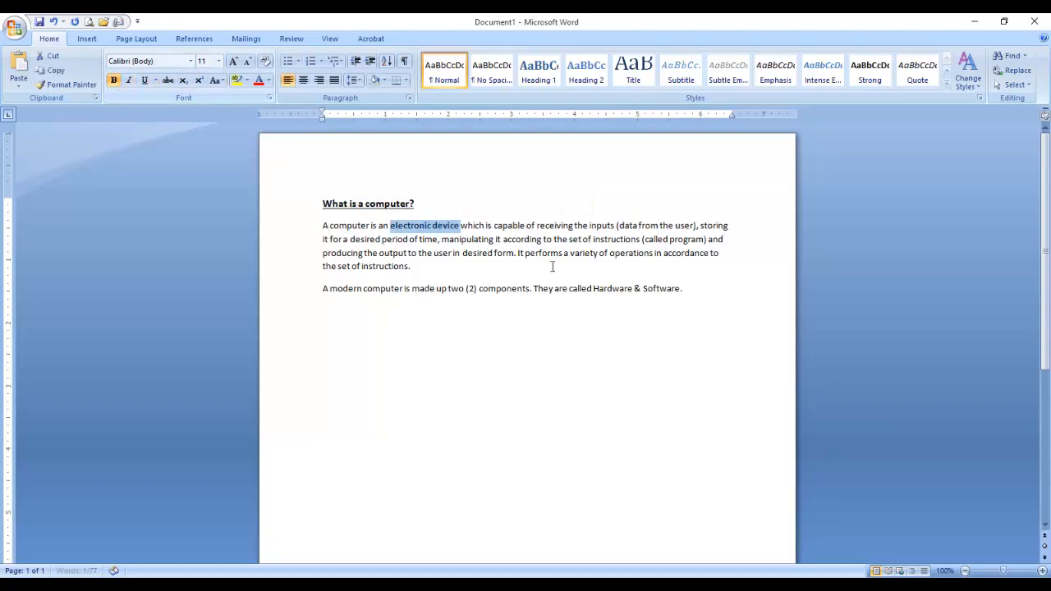
{"action": "left_click", "coordinate": [590, 226]}
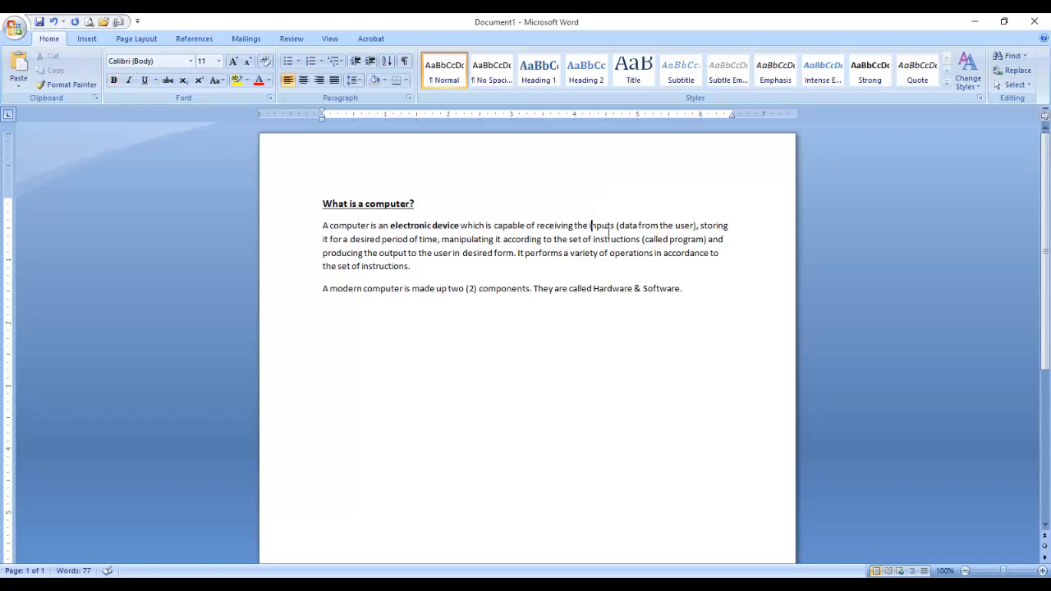
{"action": "left_click_drag", "start_coordinate": [590, 227], "coordinate": [639, 227]}
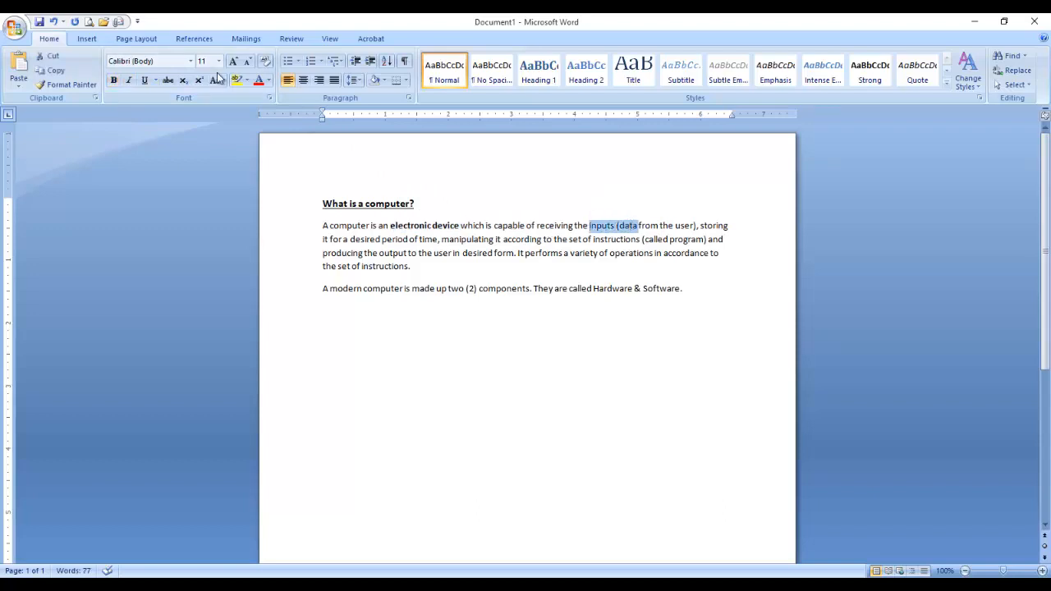
{"action": "left_click", "coordinate": [114, 81]}
{"action": "left_click", "coordinate": [662, 252]}
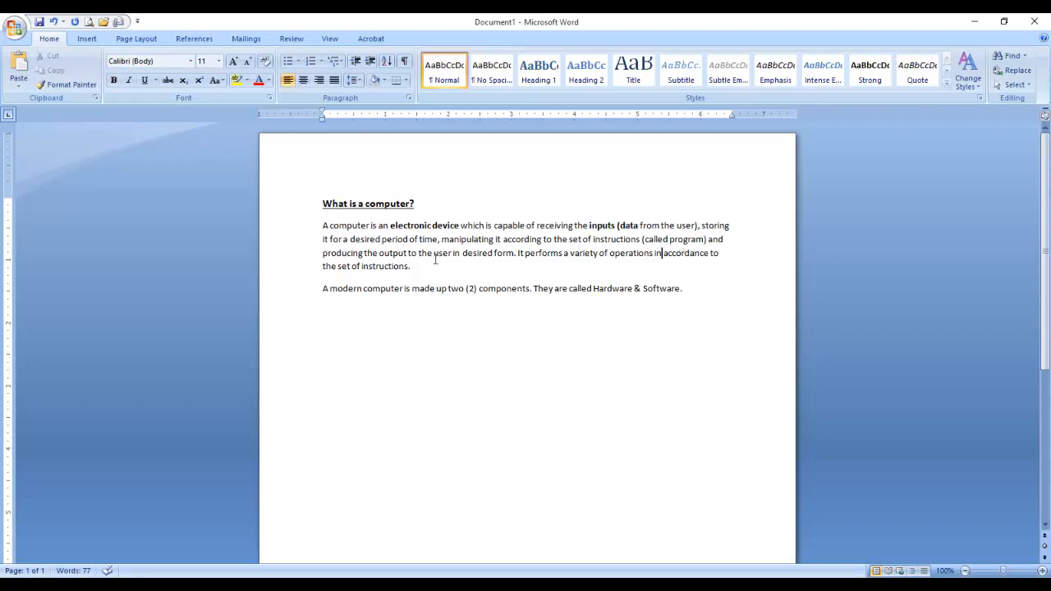
{"action": "left_click_drag", "start_coordinate": [380, 253], "coordinate": [452, 253]}
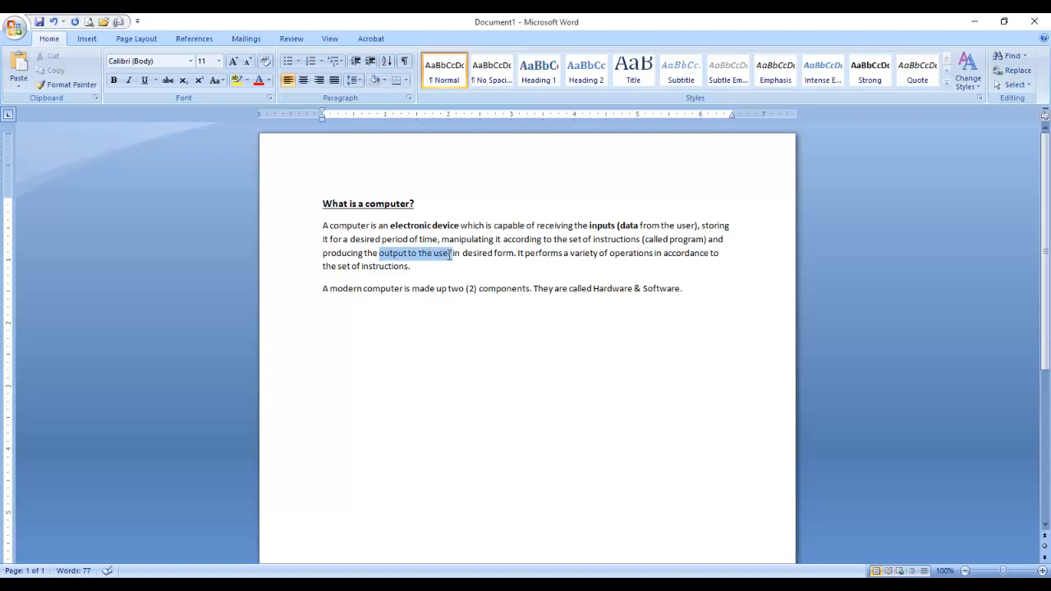
{"action": "left_click", "coordinate": [114, 81]}
{"action": "left_click", "coordinate": [363, 336]}
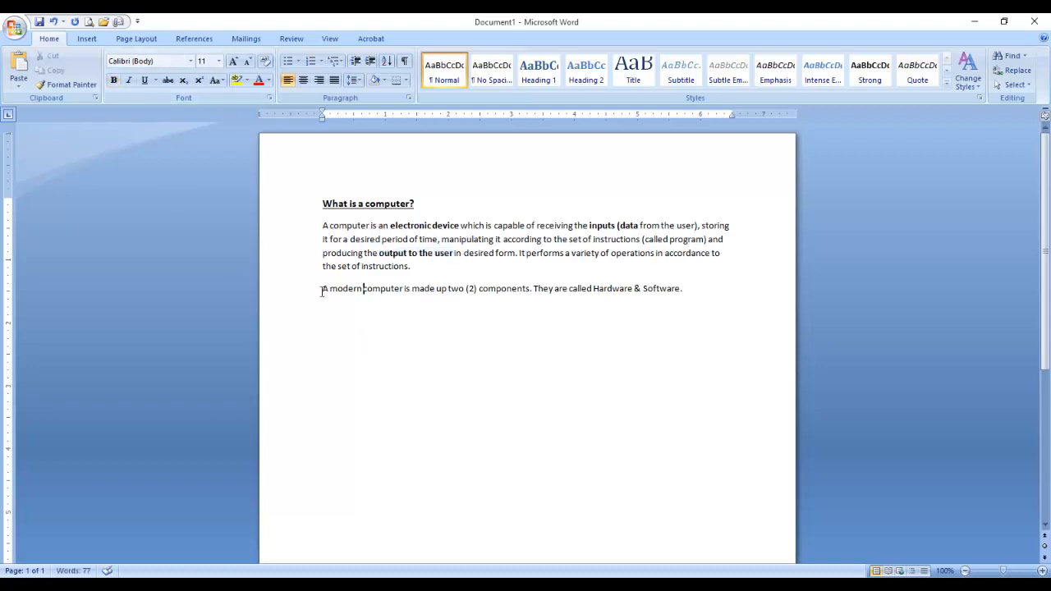
Make the entire second paragraph about Hardware & Software bold.
{"action": "left_click_drag", "start_coordinate": [324, 291], "coordinate": [698, 302]}
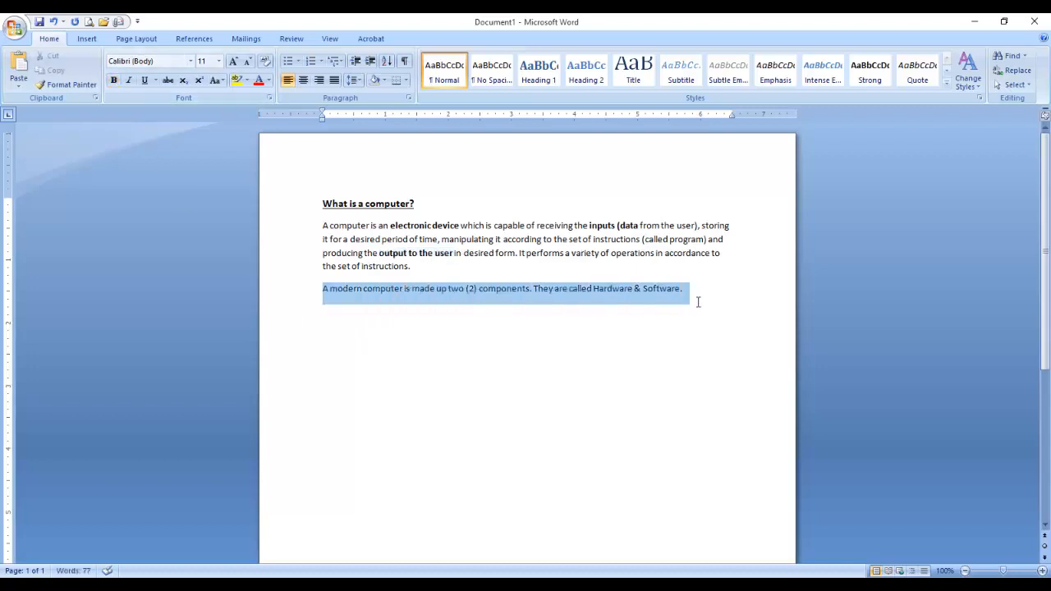
{"action": "left_click", "coordinate": [115, 80]}
{"action": "left_click", "coordinate": [404, 287]}
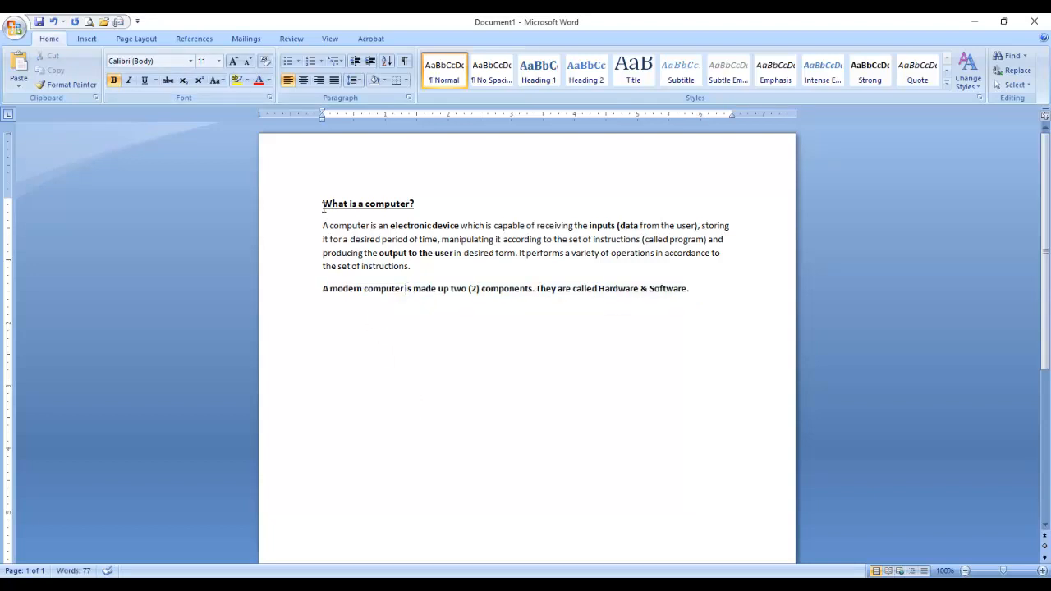
Center the heading 'What is a computer?', after briefly trying right and left alignment.
{"action": "left_click_drag", "start_coordinate": [318, 203], "coordinate": [413, 203]}
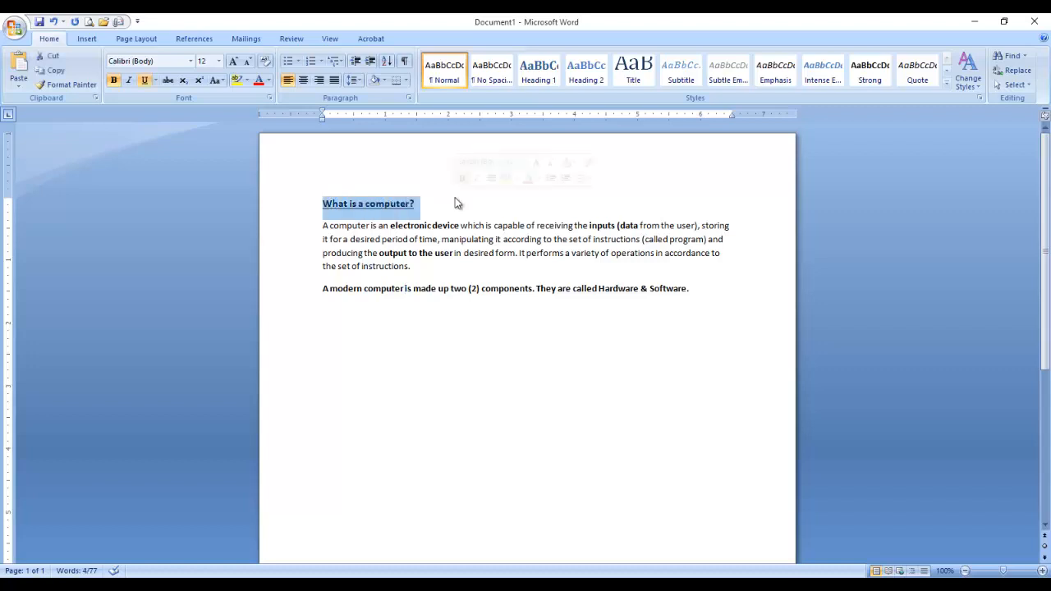
{"action": "left_click", "coordinate": [420, 225]}
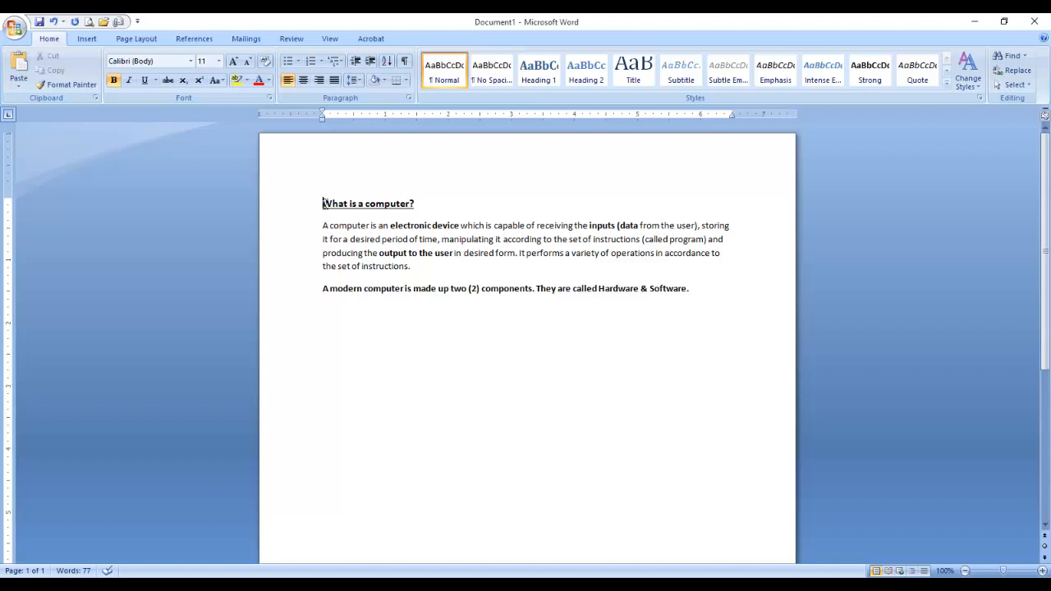
{"action": "left_click_drag", "start_coordinate": [322, 203], "coordinate": [415, 204]}
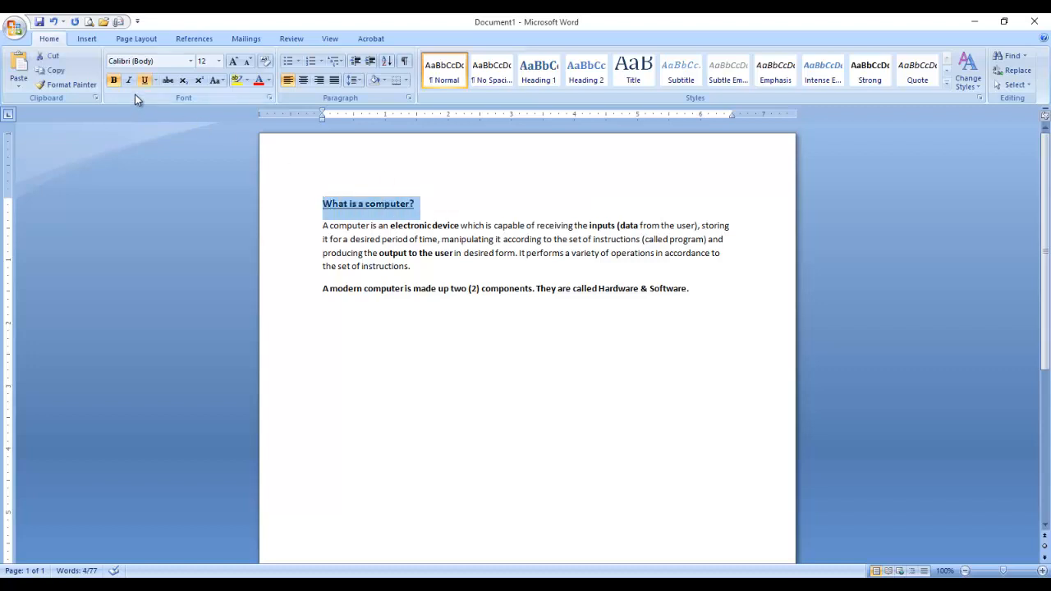
{"action": "left_click", "coordinate": [303, 80]}
{"action": "left_click", "coordinate": [319, 81]}
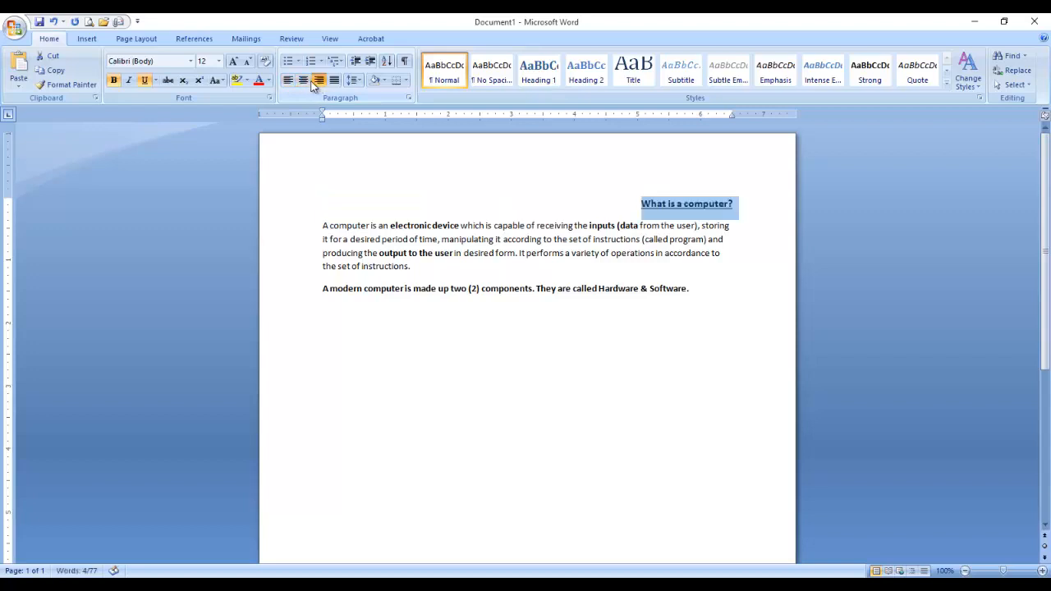
{"action": "left_click", "coordinate": [303, 81]}
{"action": "left_click", "coordinate": [288, 82]}
{"action": "left_click", "coordinate": [303, 82]}
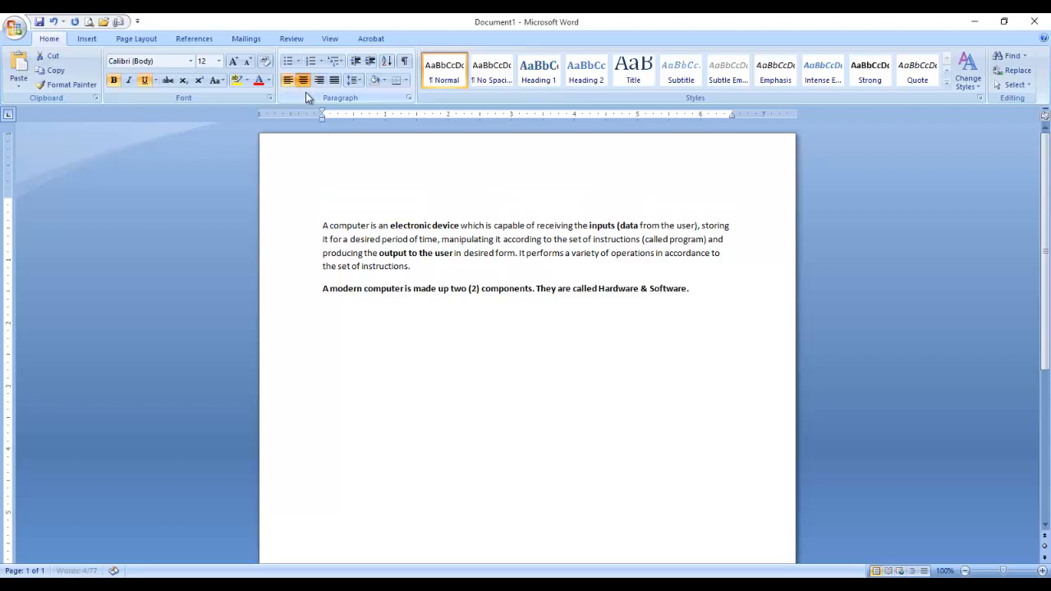
{"action": "left_click", "coordinate": [289, 82]}
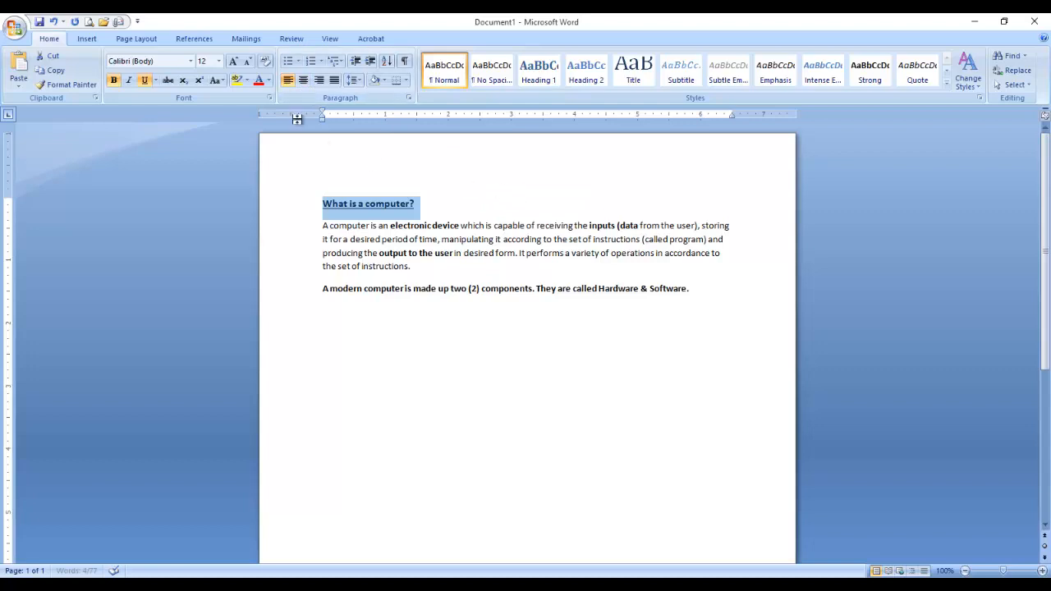
{"action": "left_click", "coordinate": [304, 81]}
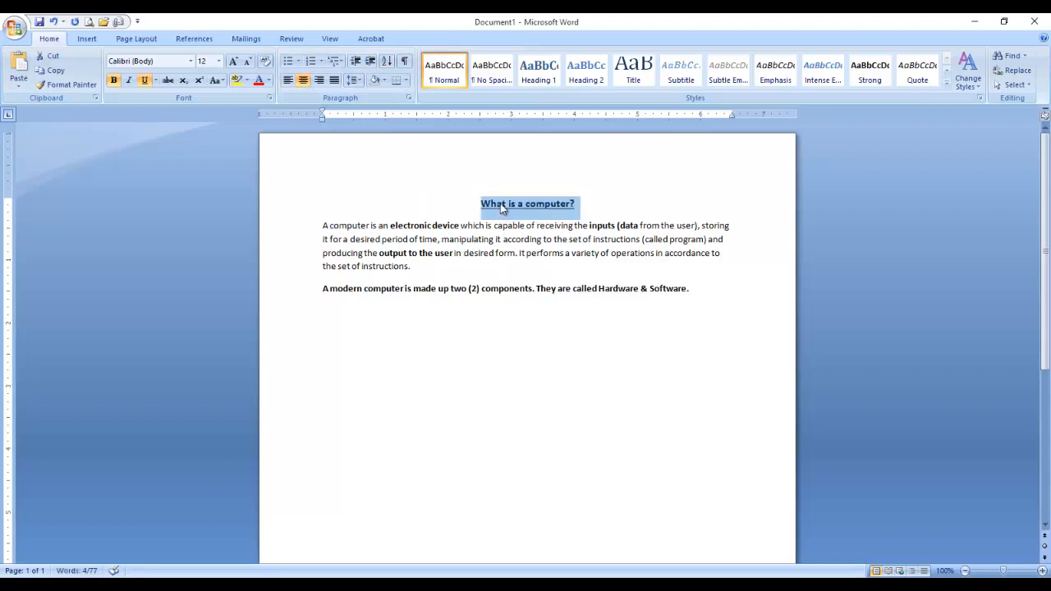
{"action": "left_click", "coordinate": [467, 230]}
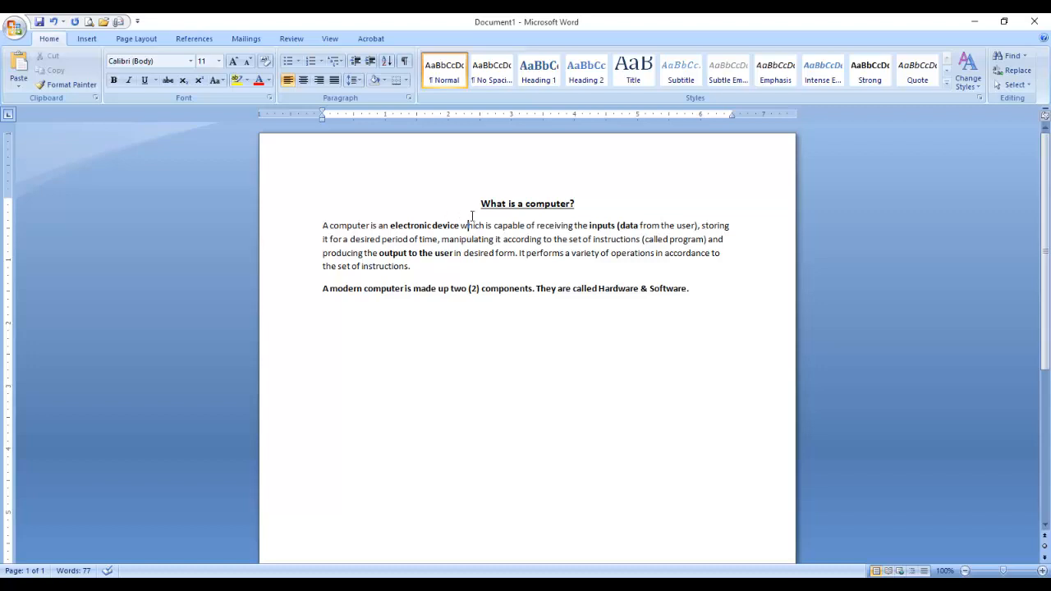
Set all the document text to 12 pt.
{"action": "left_click_drag", "start_coordinate": [485, 203], "coordinate": [711, 287]}
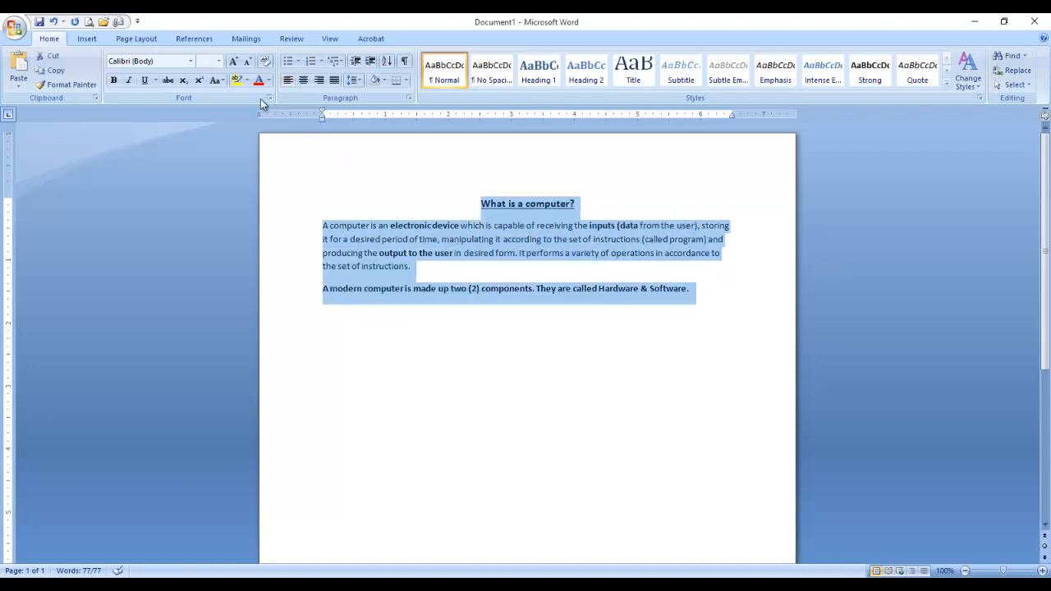
{"action": "left_click", "coordinate": [219, 62]}
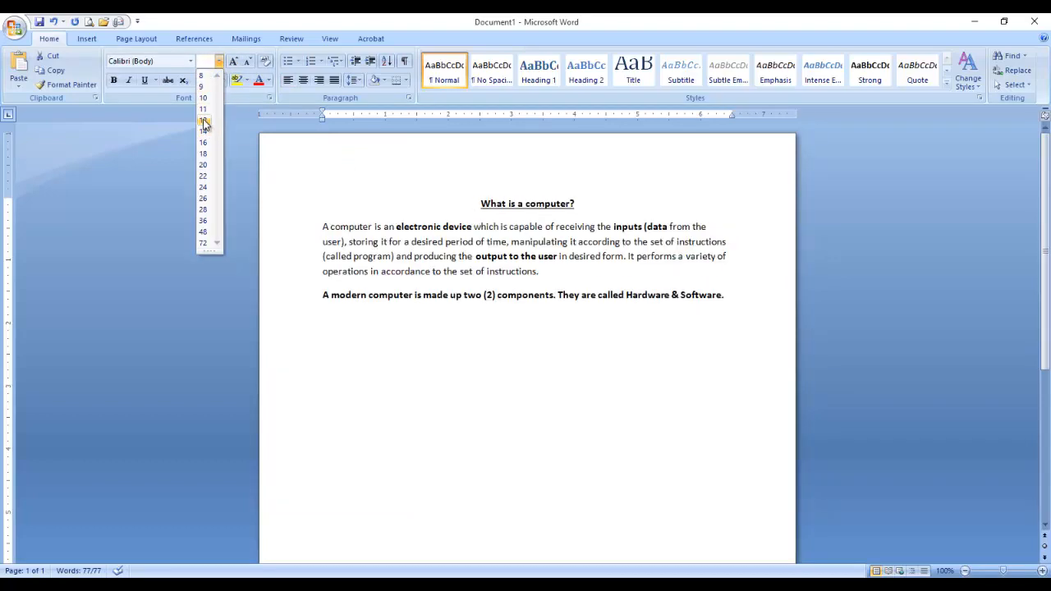
{"action": "left_click", "coordinate": [204, 120]}
{"action": "left_click", "coordinate": [504, 242]}
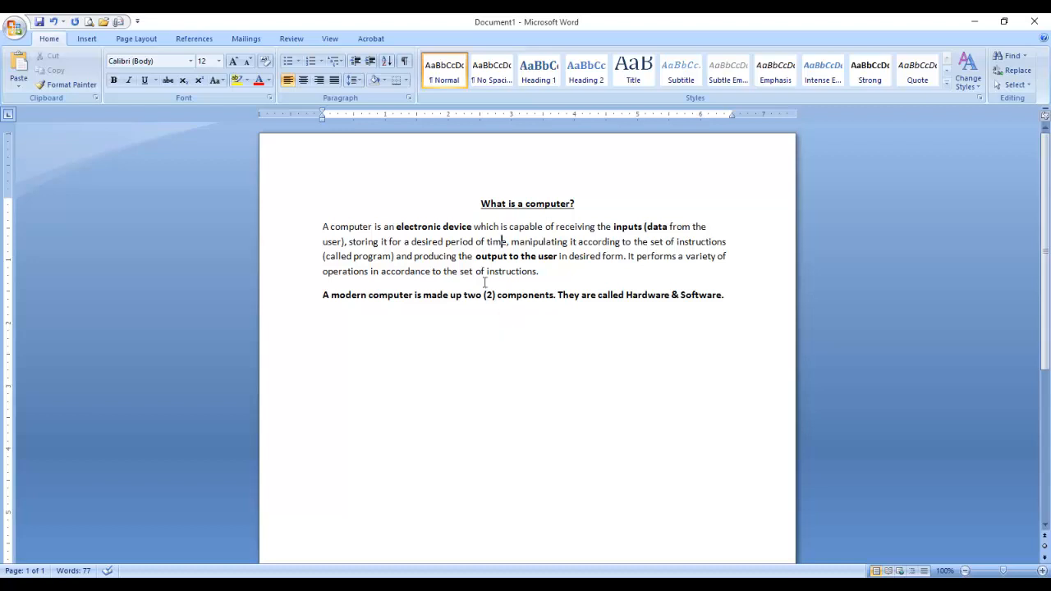
Grow all the text to 16 pt, then reselect from the heading through 'Hardware & Software.'.
{"action": "left_click_drag", "start_coordinate": [496, 206], "coordinate": [739, 293]}
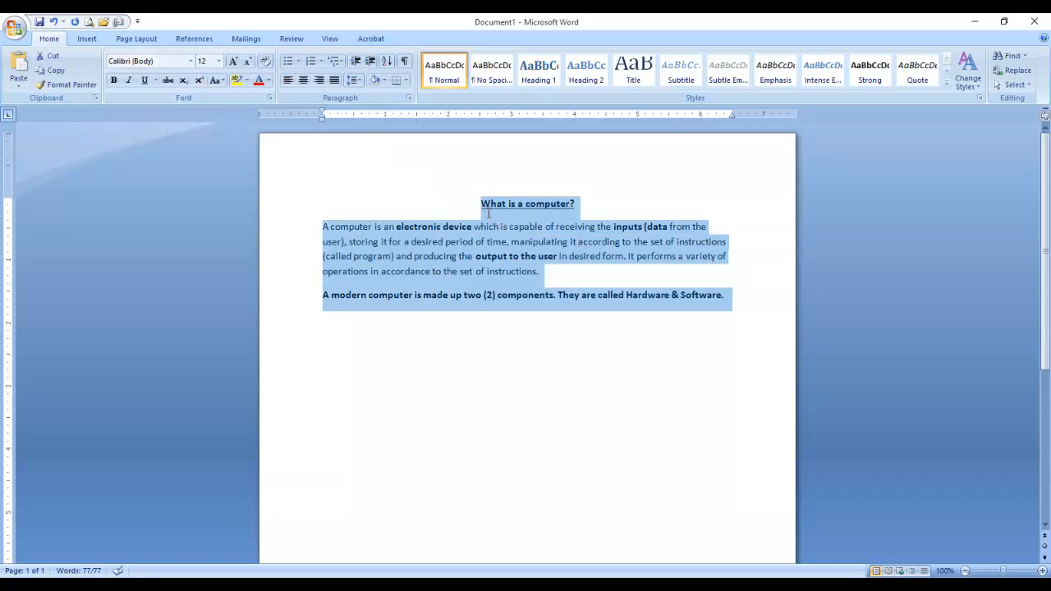
{"action": "left_click_drag", "start_coordinate": [488, 207], "coordinate": [723, 295]}
{"action": "left_click", "coordinate": [233, 62]}
{"action": "left_click", "coordinate": [233, 61]}
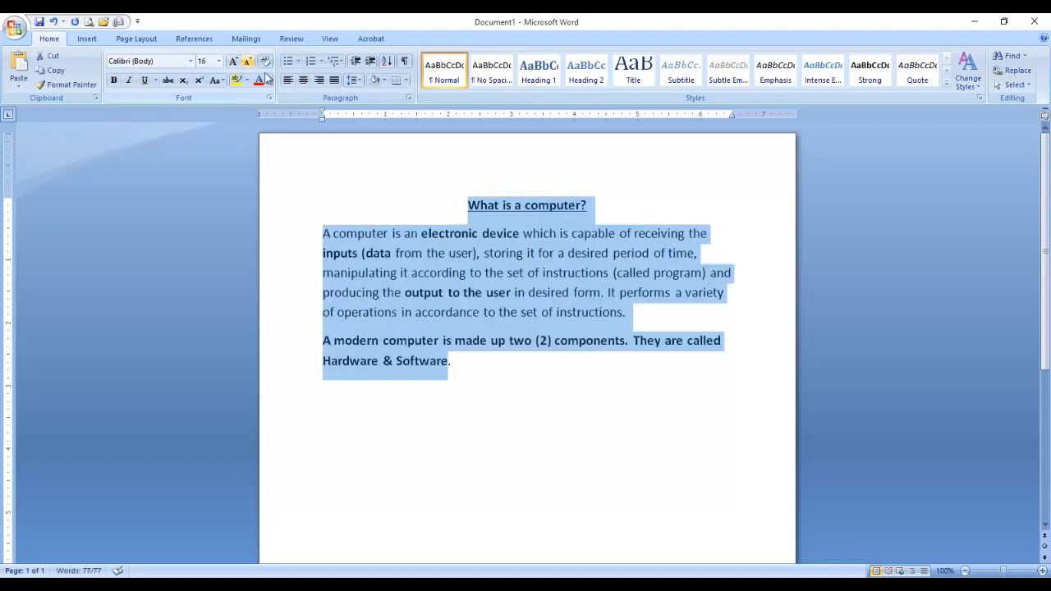
{"action": "left_click_drag", "start_coordinate": [503, 209], "coordinate": [720, 364]}
{"action": "left_click", "coordinate": [553, 273]}
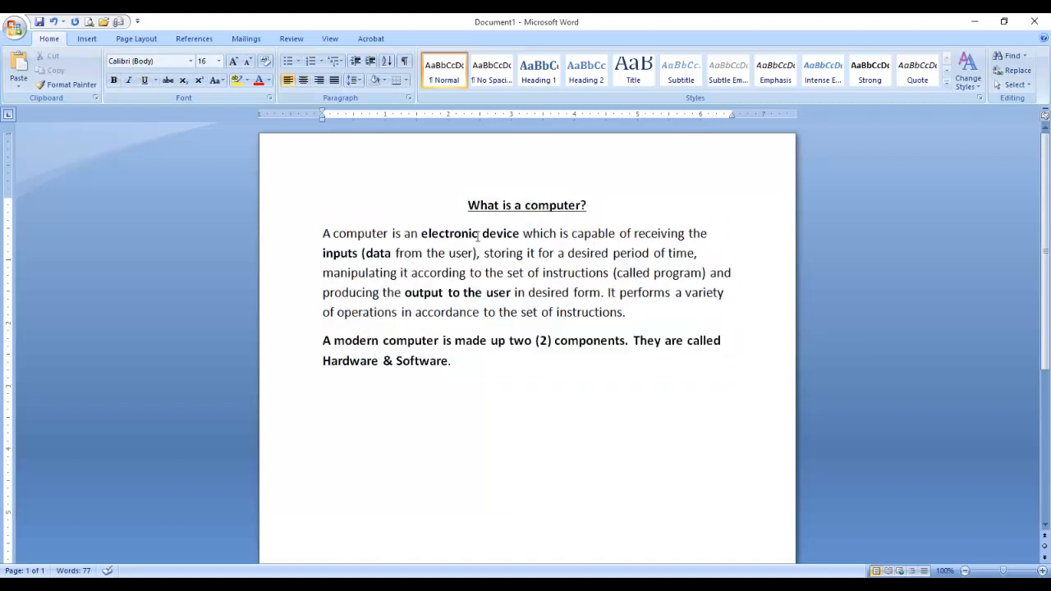
{"action": "left_click_drag", "start_coordinate": [474, 205], "coordinate": [582, 271]}
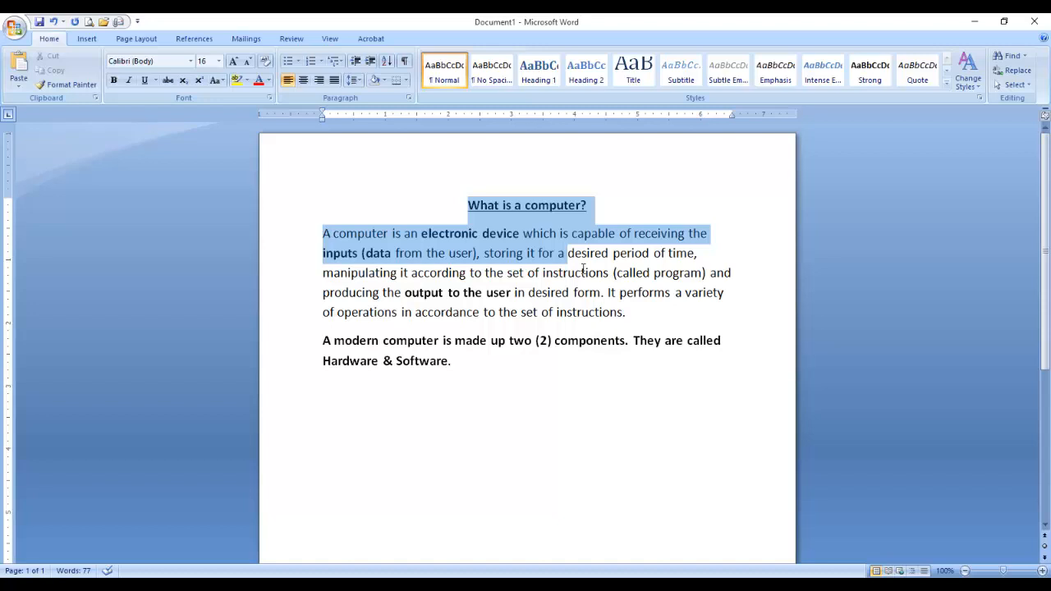
{"action": "left_click", "coordinate": [468, 205]}
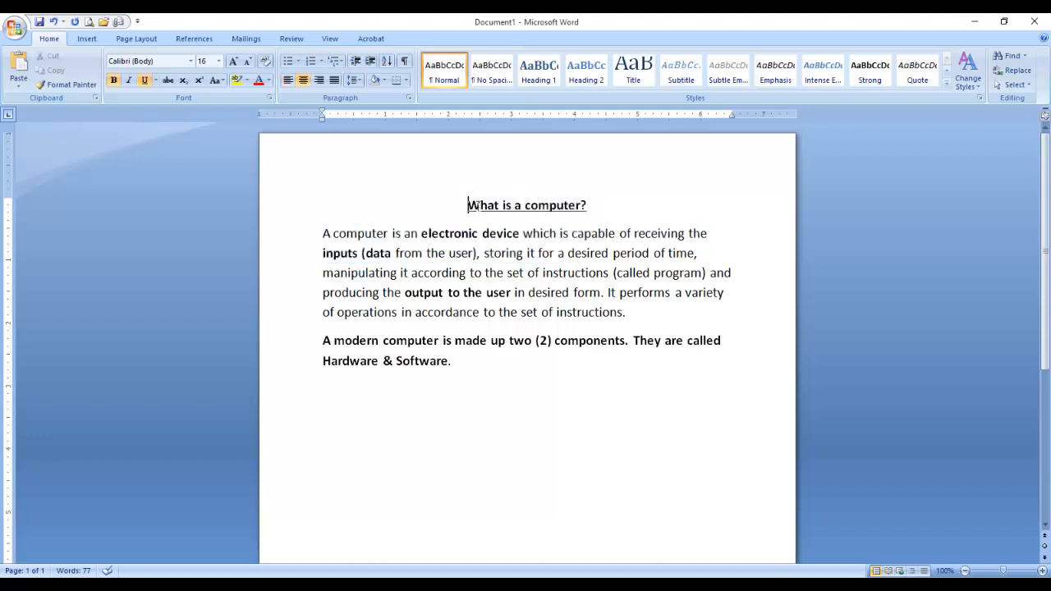
{"action": "left_click_drag", "start_coordinate": [475, 205], "coordinate": [574, 366]}
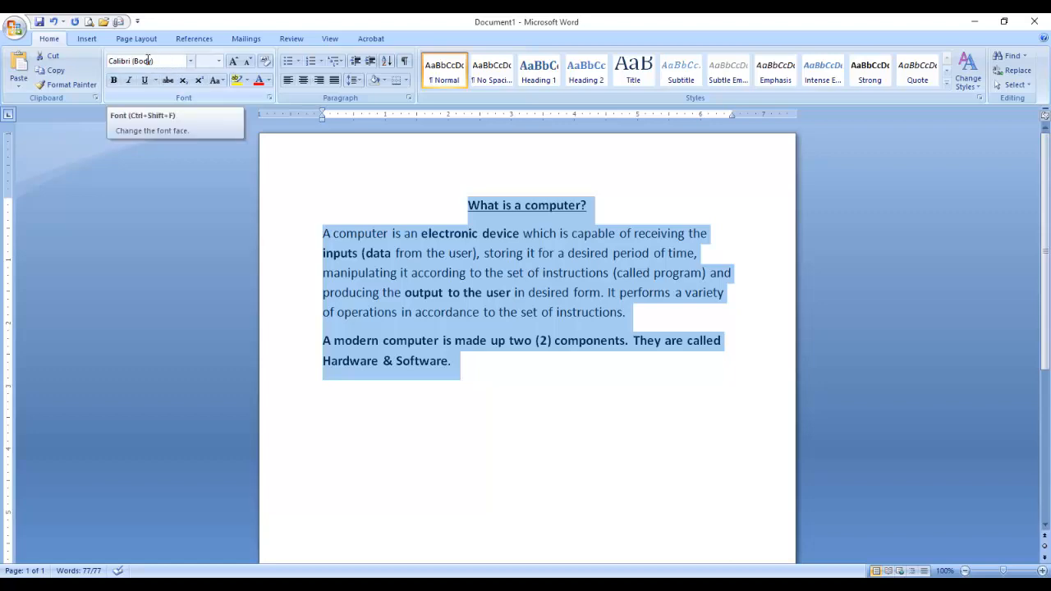
Change the font of all the selected text from Calibri to Times New Roman.
{"action": "left_click", "coordinate": [190, 61]}
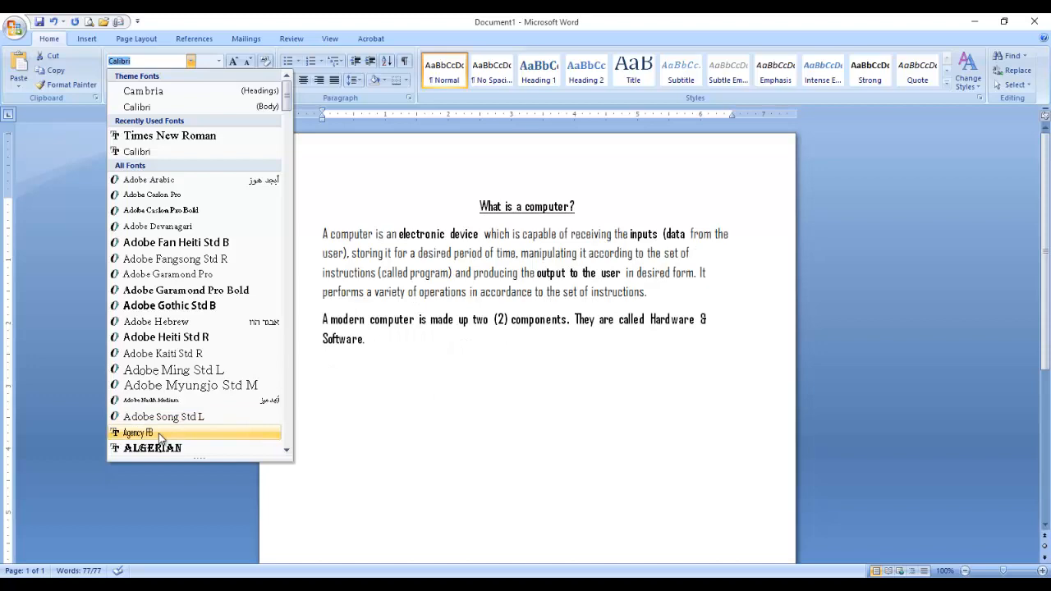
{"action": "scroll", "coordinate": [159, 432], "scroll_direction": "down", "scroll_amount": 1}
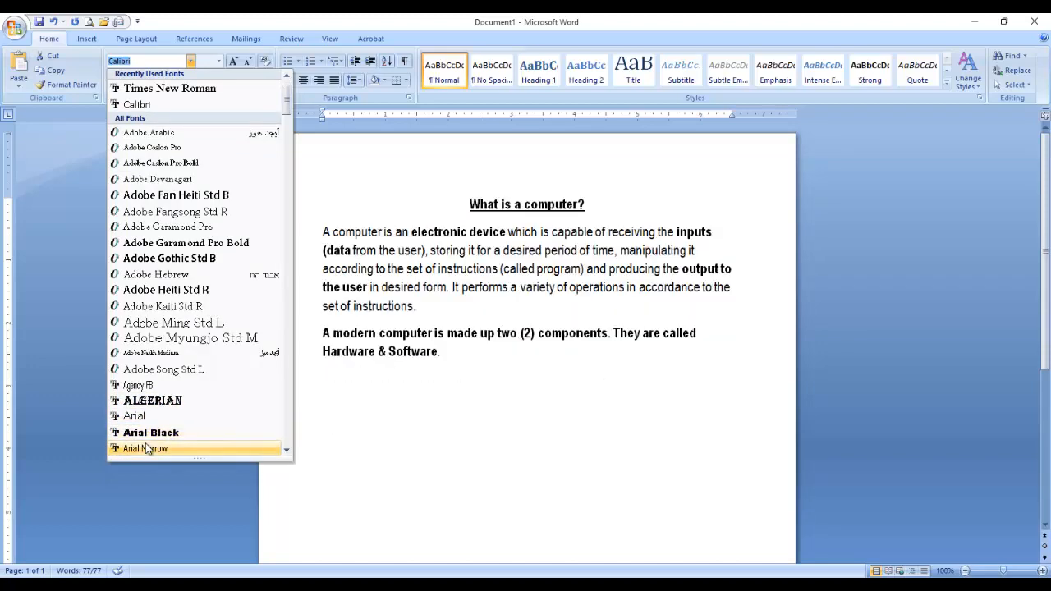
{"action": "scroll", "coordinate": [145, 442], "scroll_direction": "down", "scroll_amount": 4}
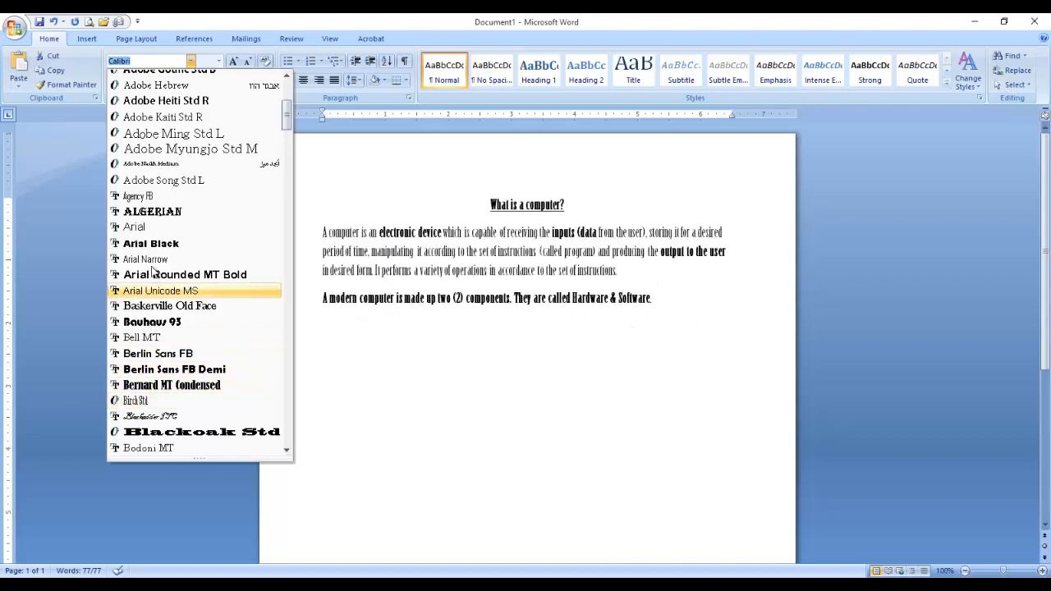
{"action": "scroll", "coordinate": [170, 214], "scroll_direction": "up", "scroll_amount": 5}
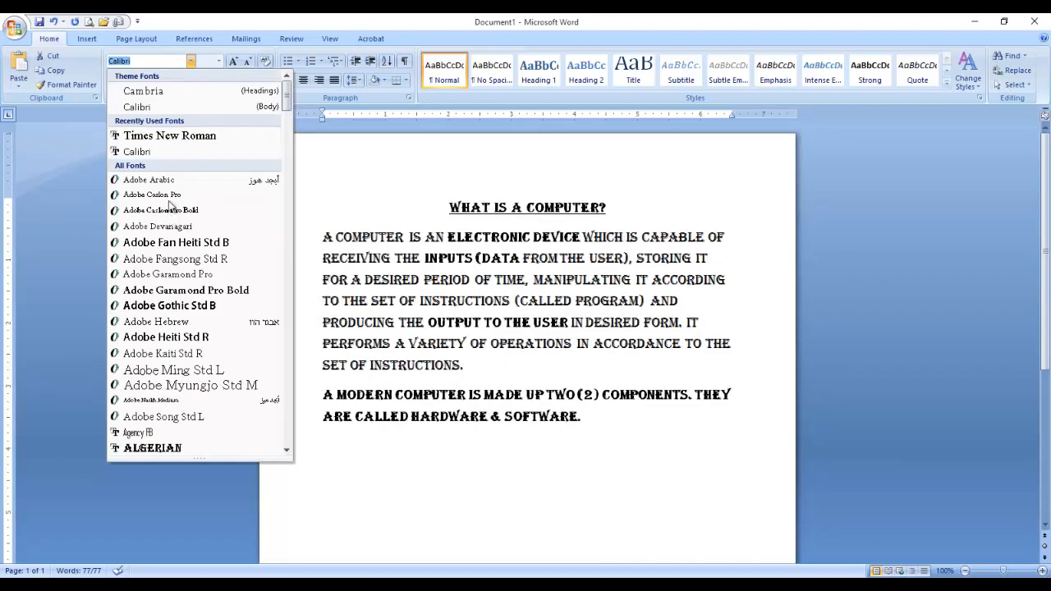
{"action": "left_click", "coordinate": [161, 136]}
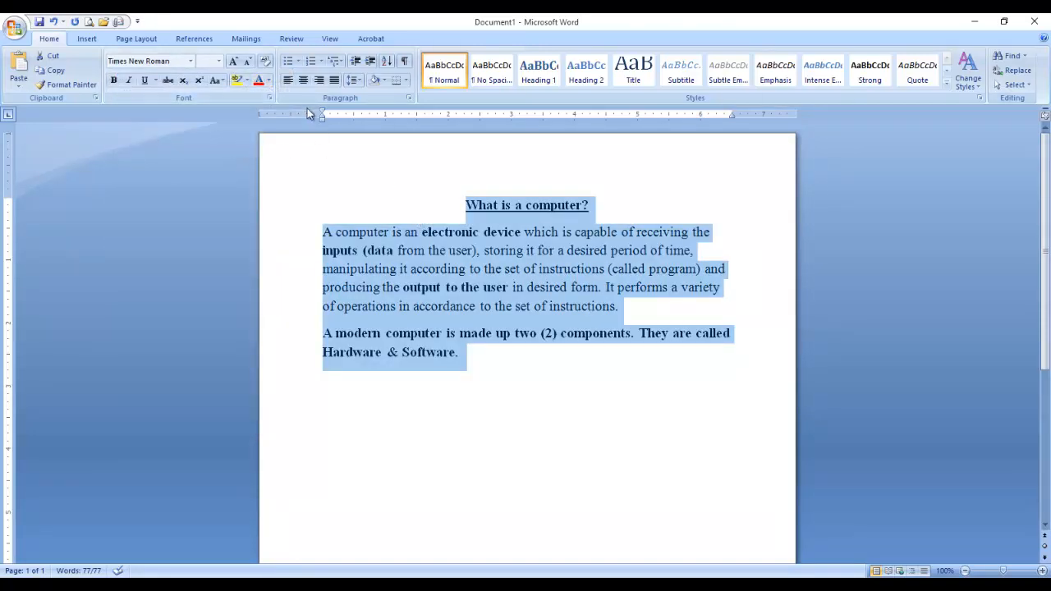
{"action": "left_click", "coordinate": [359, 180]}
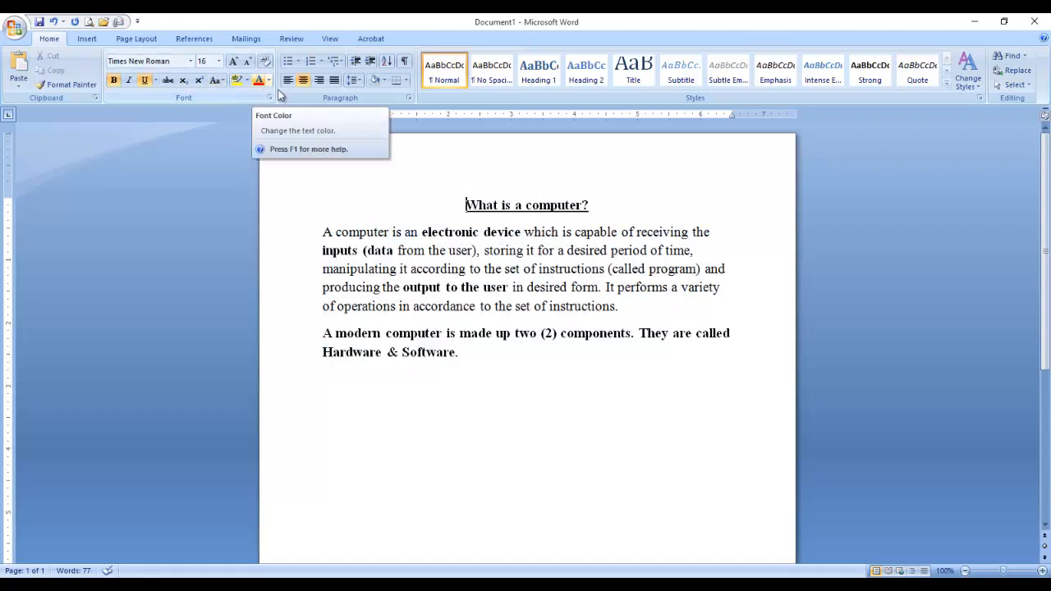
Colour the heading 'What is a computer?' blue.
{"action": "left_click_drag", "start_coordinate": [461, 204], "coordinate": [604, 205]}
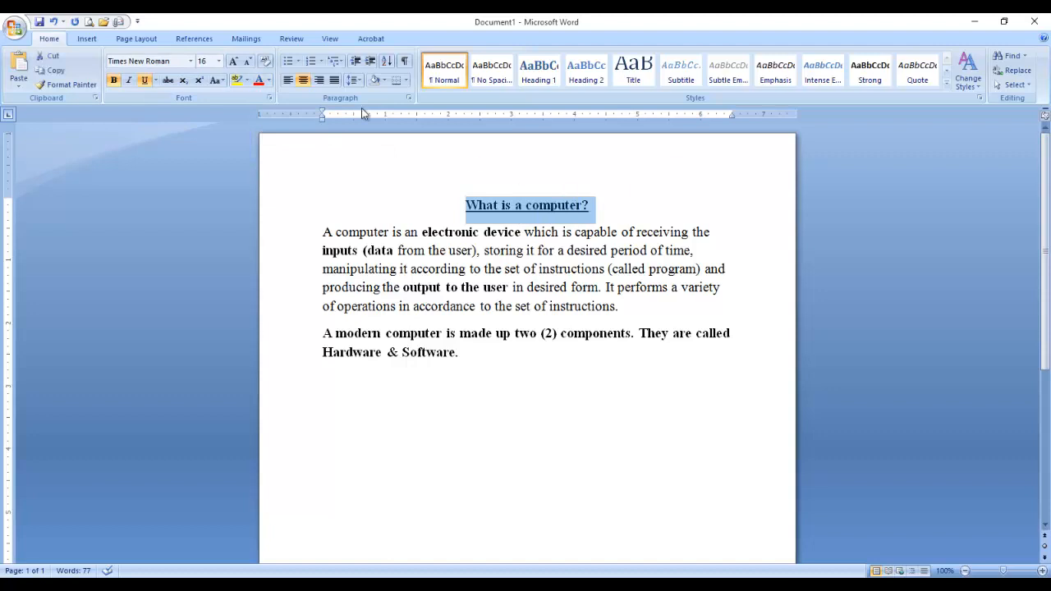
{"action": "left_click", "coordinate": [269, 79]}
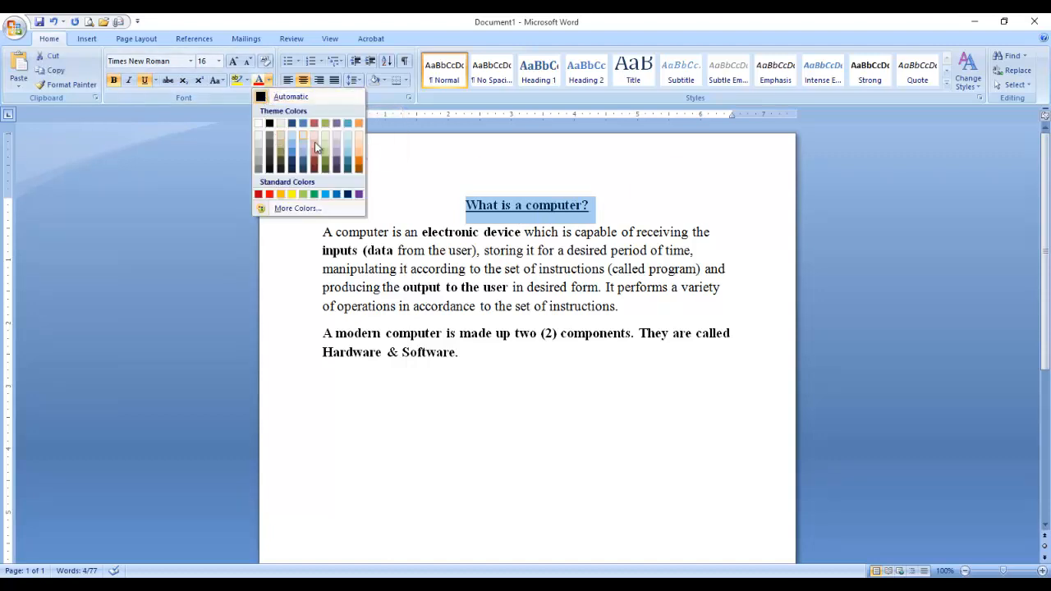
{"action": "left_click", "coordinate": [336, 194]}
{"action": "left_click", "coordinate": [383, 206]}
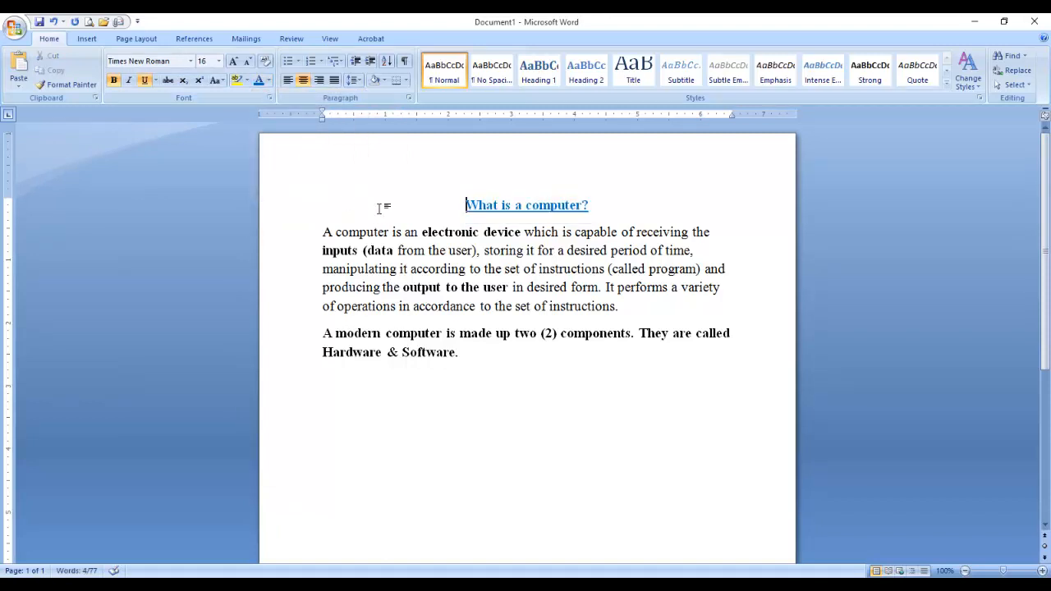
Colour both body paragraphs purple from the Standard Colors.
{"action": "left_click_drag", "start_coordinate": [324, 232], "coordinate": [575, 338]}
{"action": "left_click", "coordinate": [269, 80]}
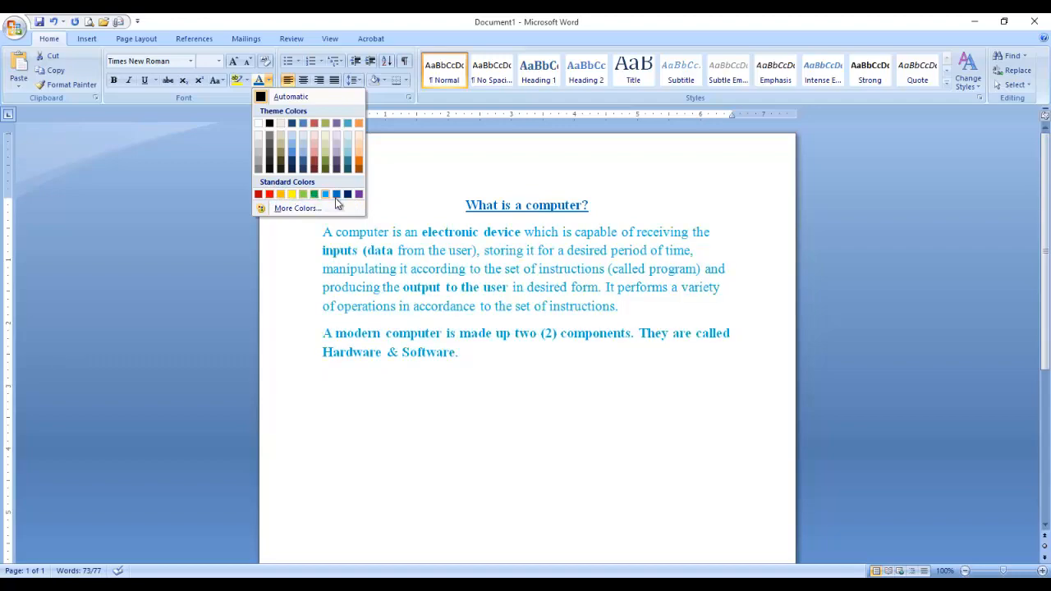
{"action": "left_click", "coordinate": [358, 195]}
{"action": "left_click", "coordinate": [444, 229]}
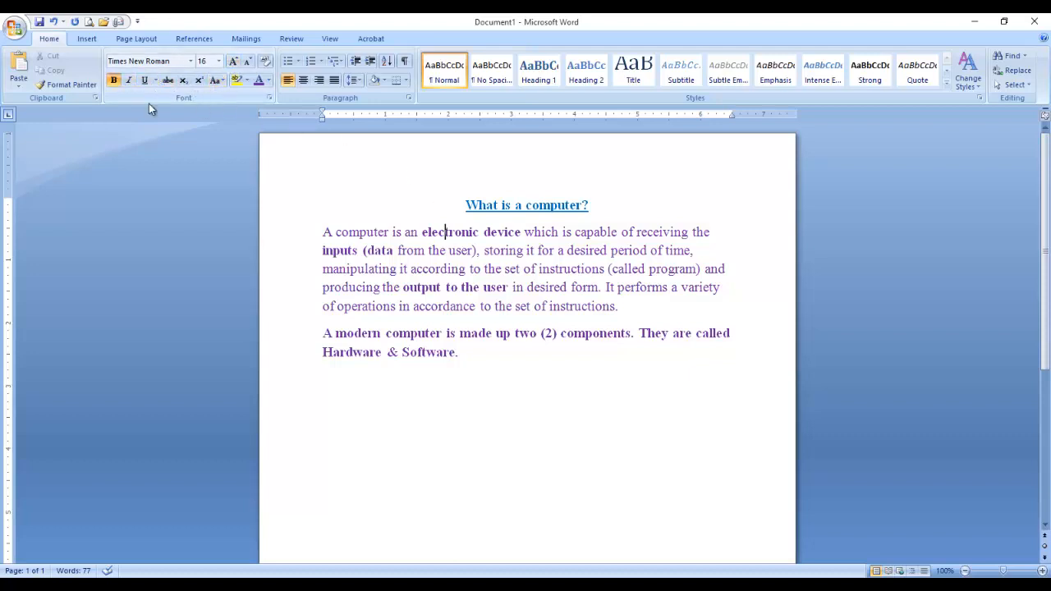
{"action": "left_click", "coordinate": [460, 205]}
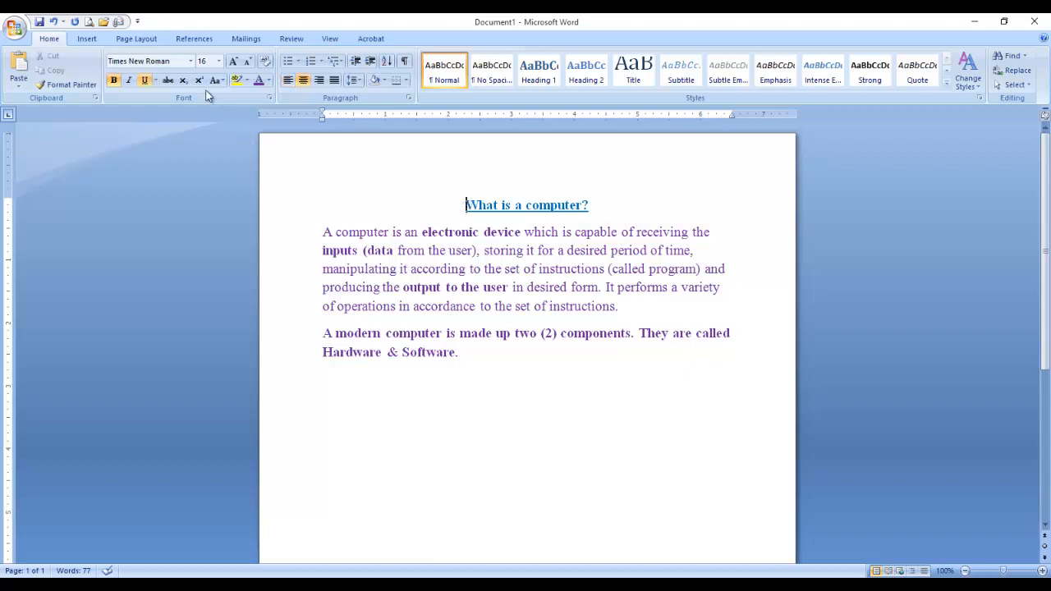
Undo five formatting changes, including the purple colour, font and size changes.
{"action": "left_click", "coordinate": [55, 22]}
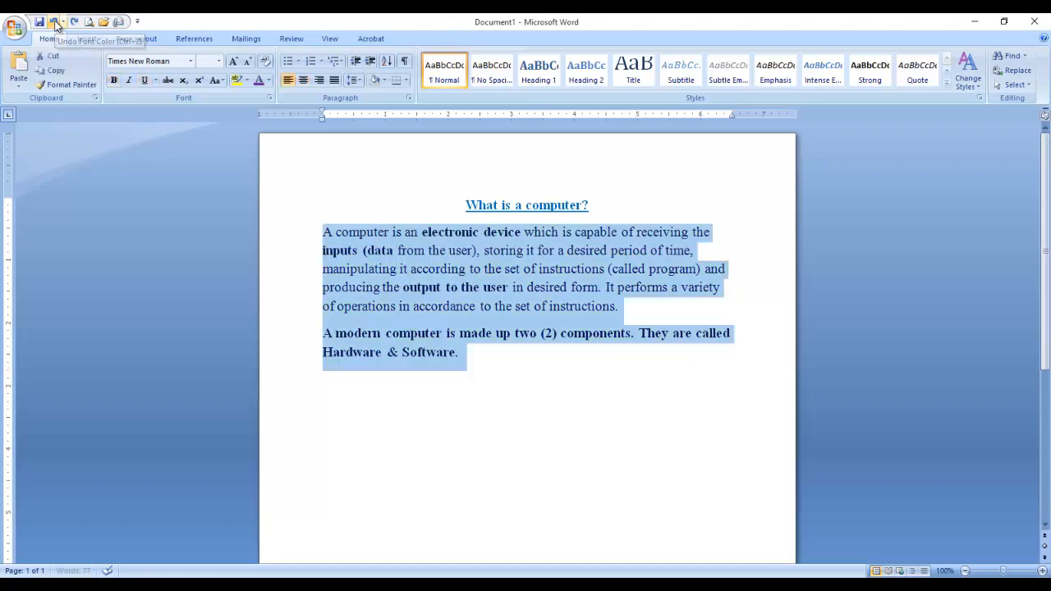
{"action": "left_click", "coordinate": [55, 22]}
{"action": "left_click", "coordinate": [55, 23]}
{"action": "left_click", "coordinate": [55, 22]}
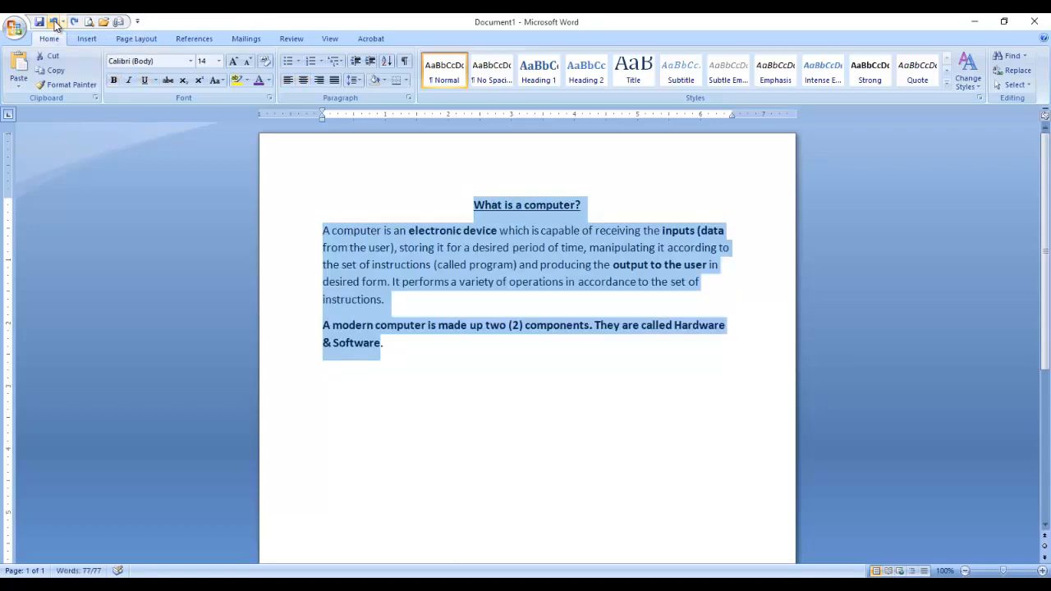
{"action": "left_click", "coordinate": [55, 23]}
{"action": "left_click", "coordinate": [502, 242]}
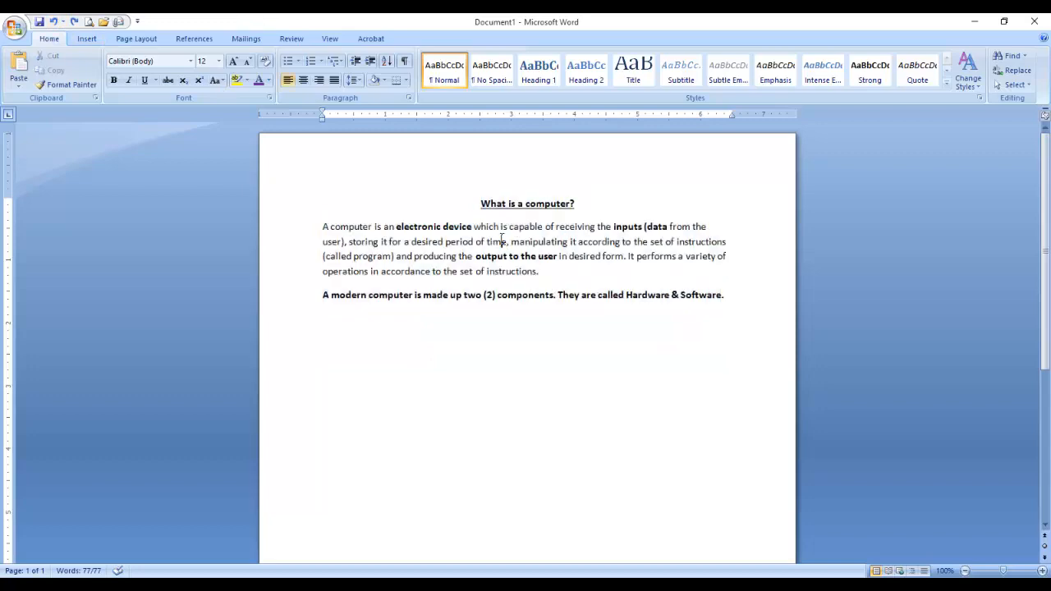
Redo the changes, then undo them again so the text returns to black 12 pt Calibri.
{"action": "left_click", "coordinate": [76, 22]}
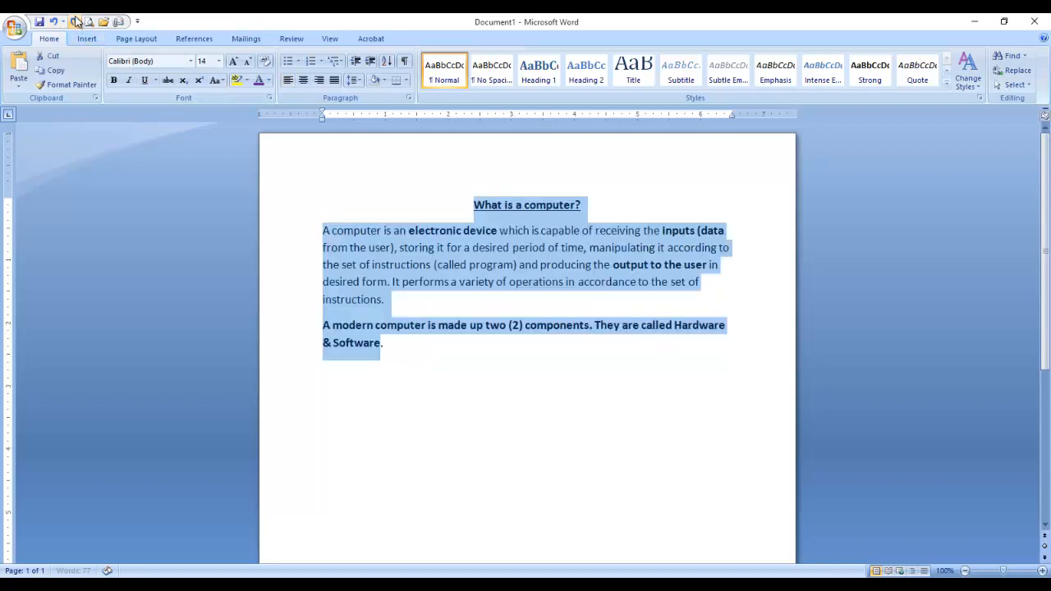
{"action": "left_click", "coordinate": [75, 21]}
{"action": "left_click", "coordinate": [75, 21]}
{"action": "left_click", "coordinate": [76, 22]}
{"action": "left_click", "coordinate": [76, 22]}
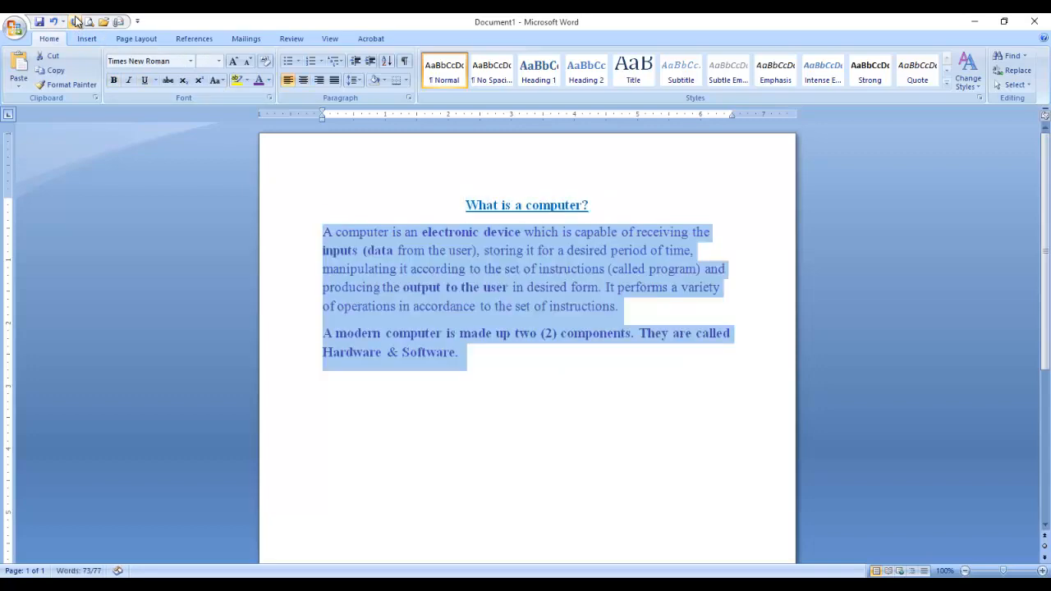
{"action": "left_click", "coordinate": [54, 23]}
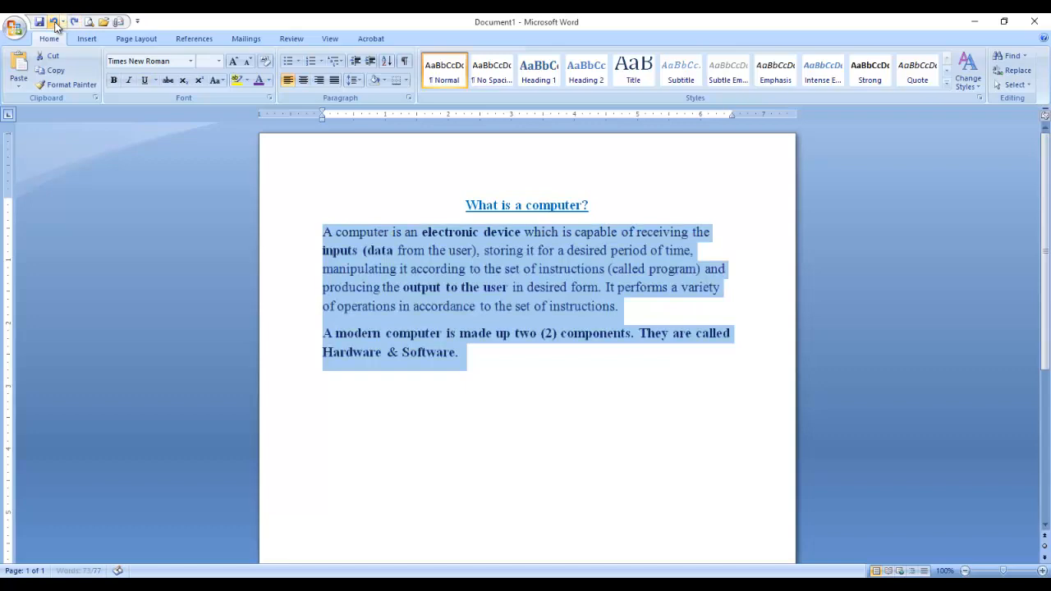
{"action": "left_click", "coordinate": [54, 23]}
{"action": "left_click", "coordinate": [54, 23]}
{"action": "left_click", "coordinate": [57, 23]}
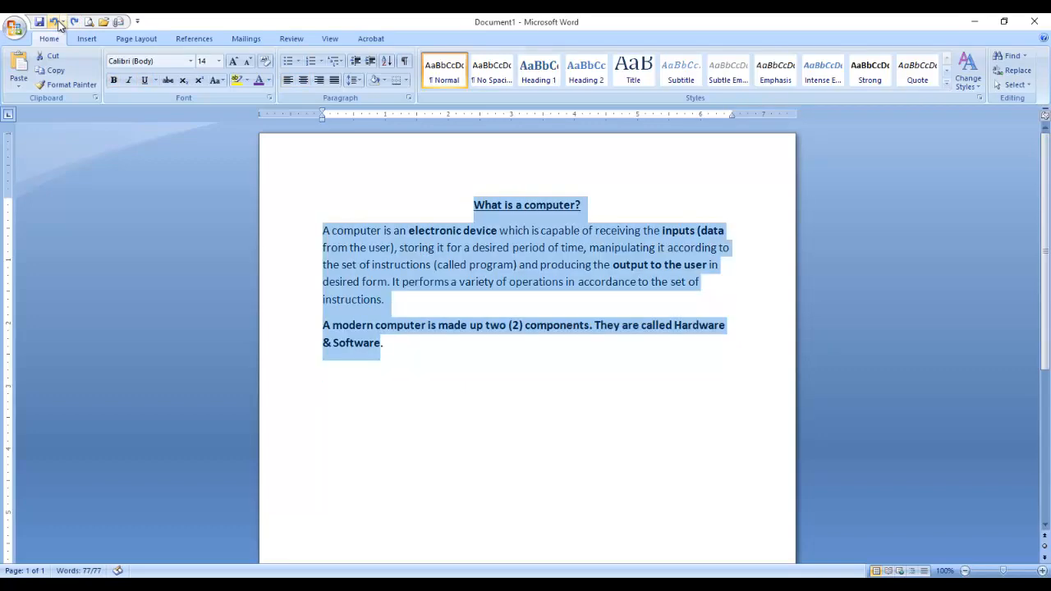
{"action": "left_click", "coordinate": [57, 23]}
{"action": "left_click", "coordinate": [484, 244]}
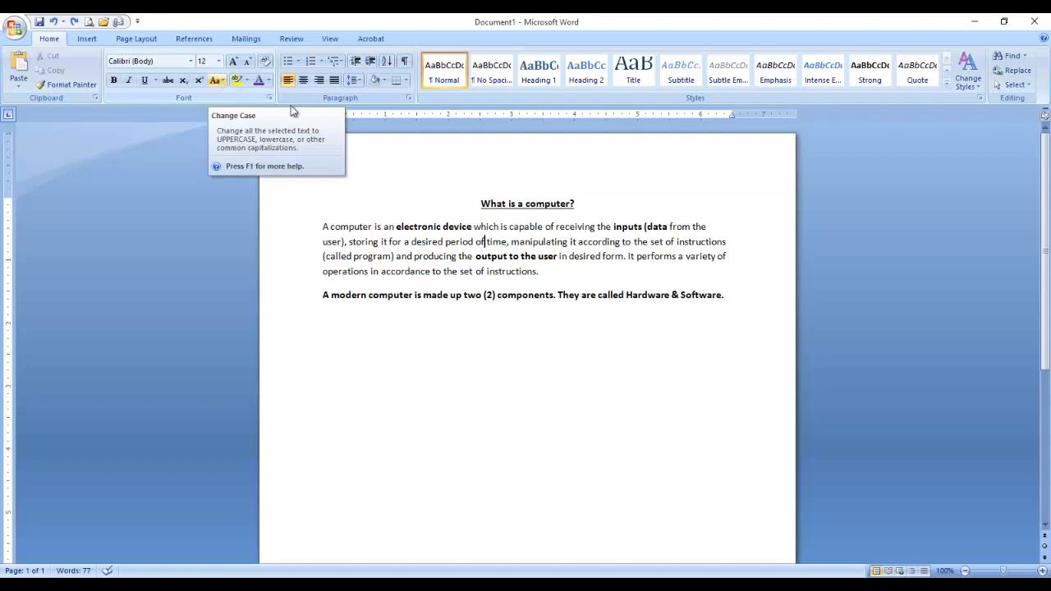
{"action": "left_click", "coordinate": [630, 240]}
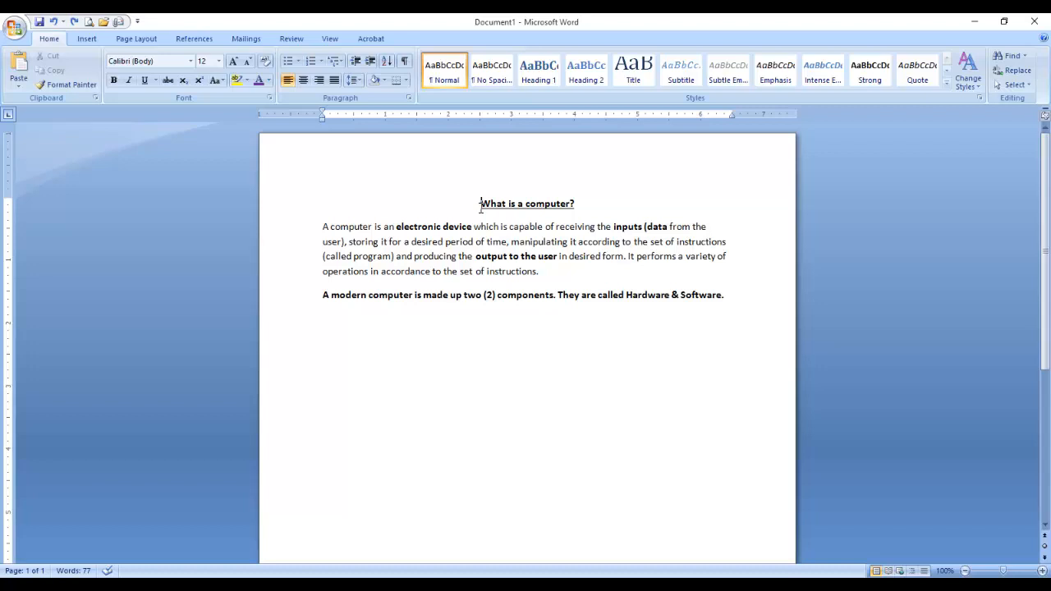
{"action": "left_click", "coordinate": [576, 204]}
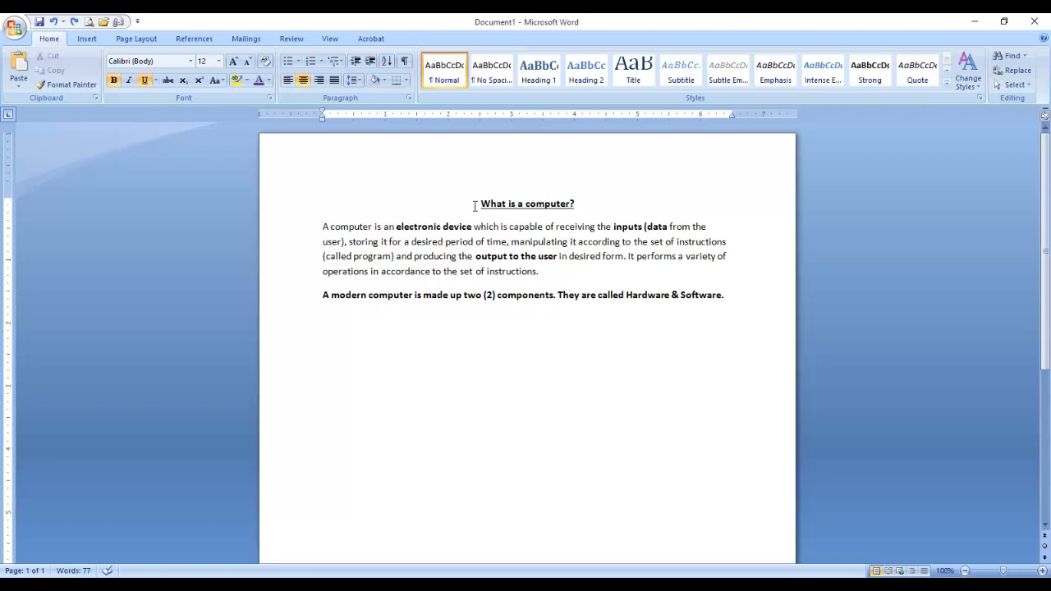
{"action": "left_click_drag", "start_coordinate": [481, 204], "coordinate": [595, 206]}
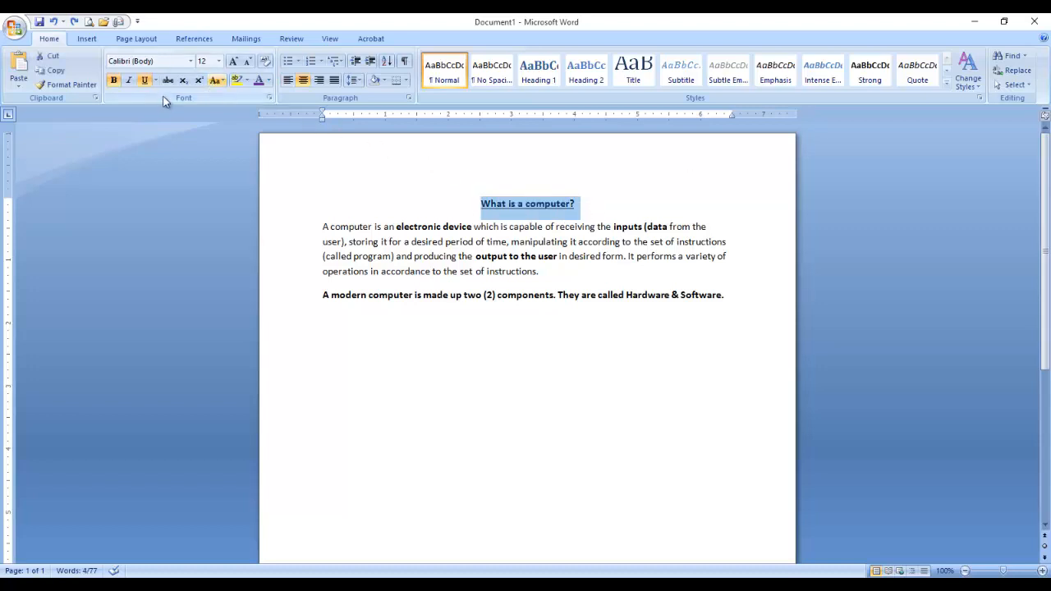
{"action": "left_click", "coordinate": [215, 81]}
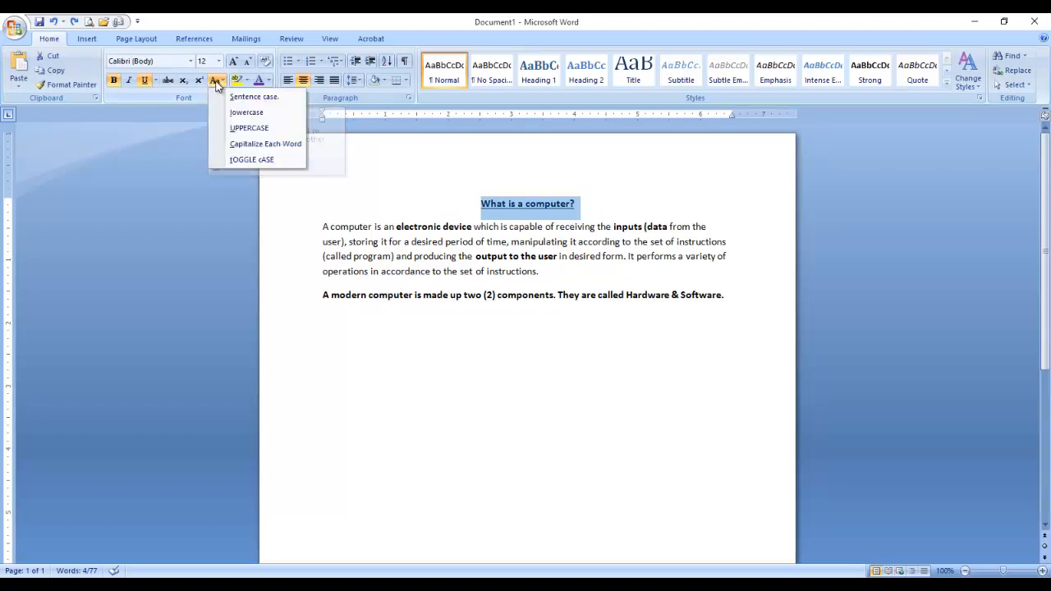
{"action": "left_click", "coordinate": [244, 132]}
{"action": "left_click", "coordinate": [410, 214]}
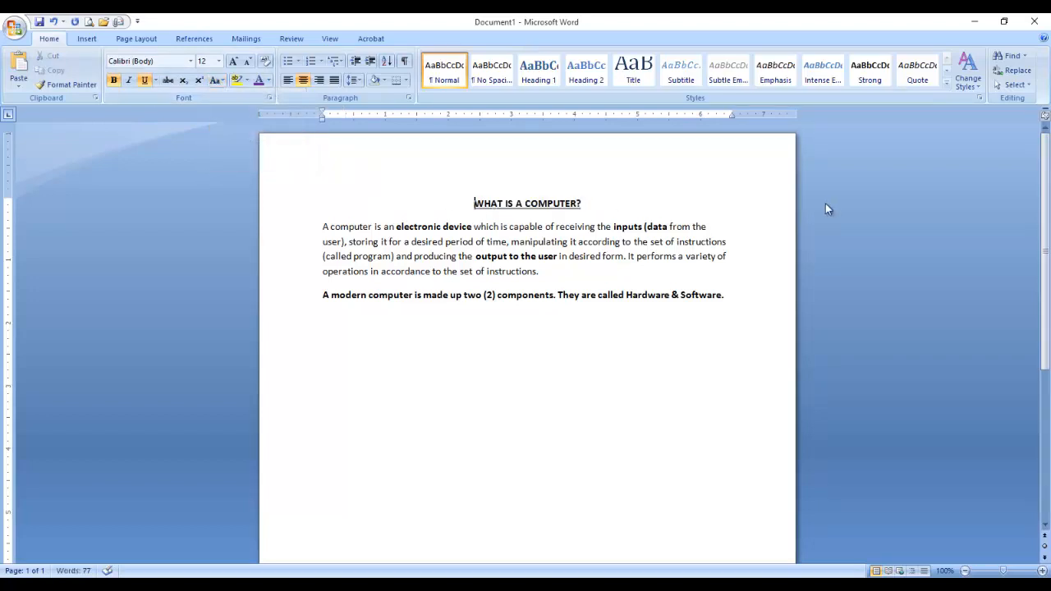
{"action": "left_click", "coordinate": [53, 21]}
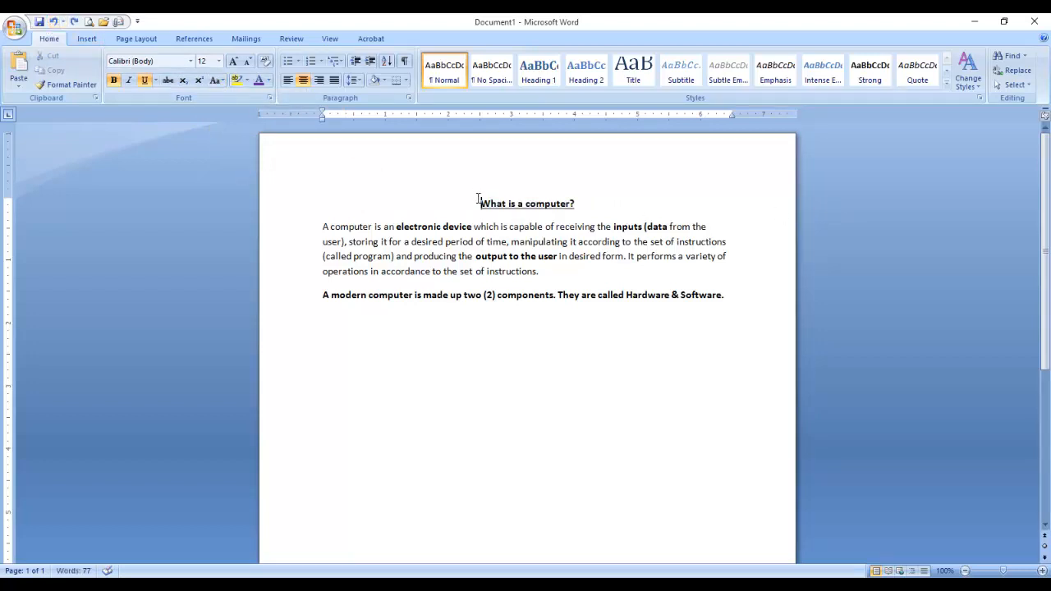
{"action": "left_click_drag", "start_coordinate": [481, 202], "coordinate": [742, 319]}
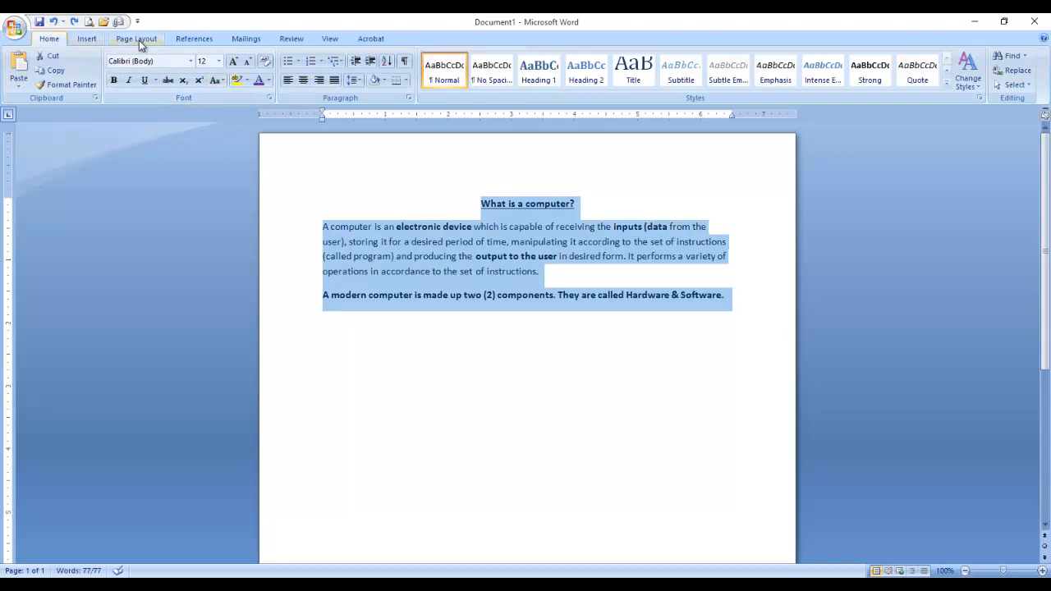
Convert the selected text to UPPERCASE with Change Case.
{"action": "left_click", "coordinate": [294, 39]}
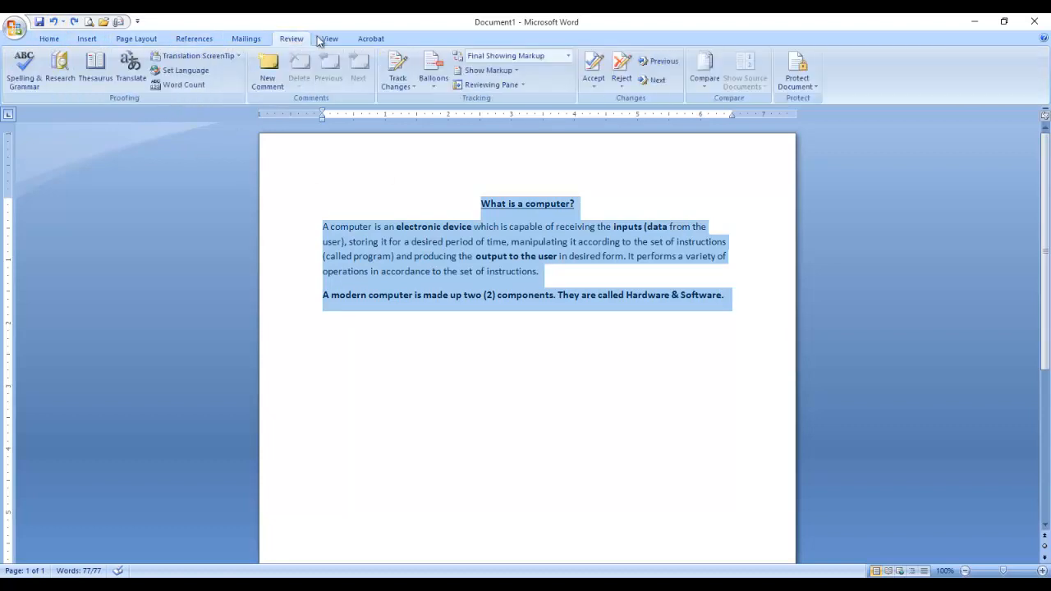
{"action": "left_click", "coordinate": [51, 39]}
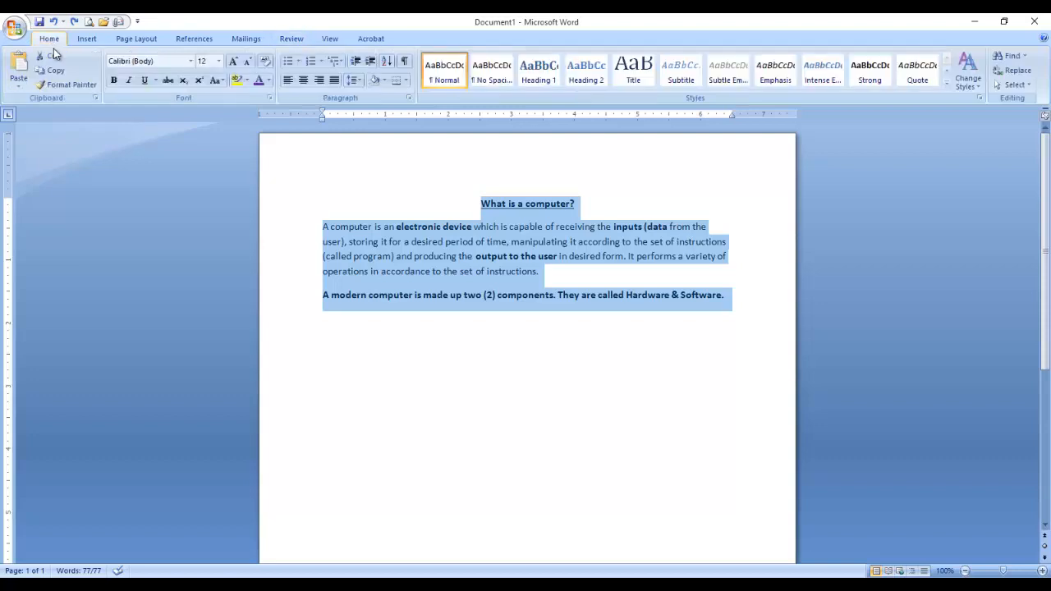
{"action": "left_click", "coordinate": [215, 79]}
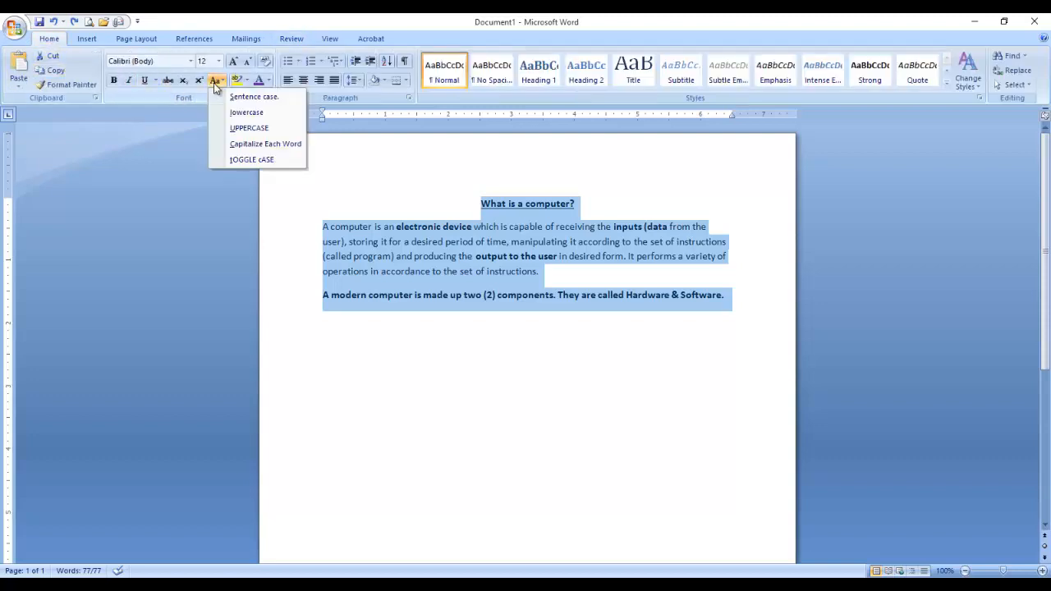
{"action": "left_click", "coordinate": [232, 128]}
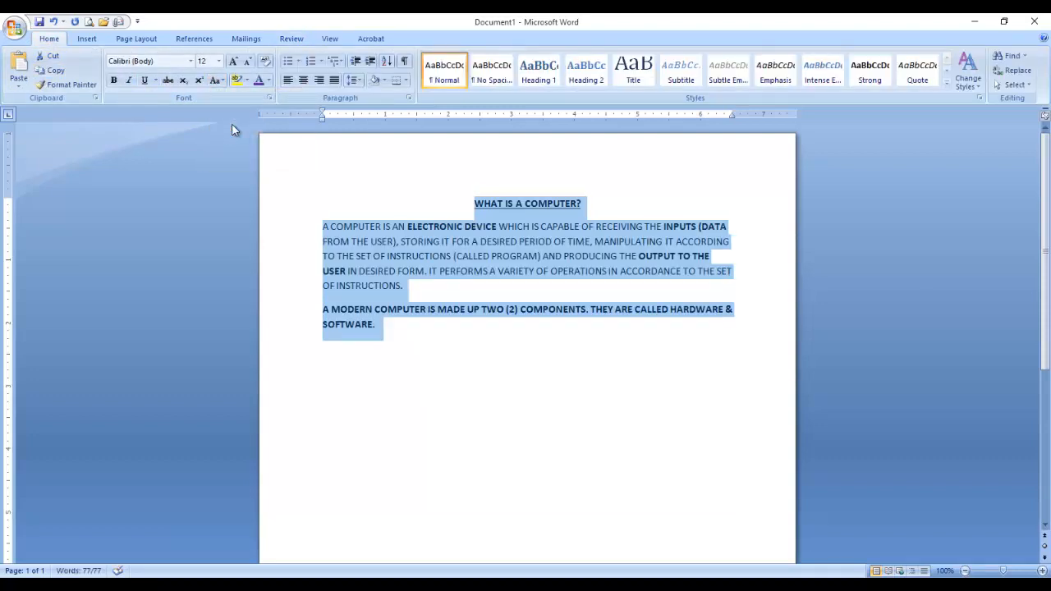
{"action": "left_click", "coordinate": [415, 247]}
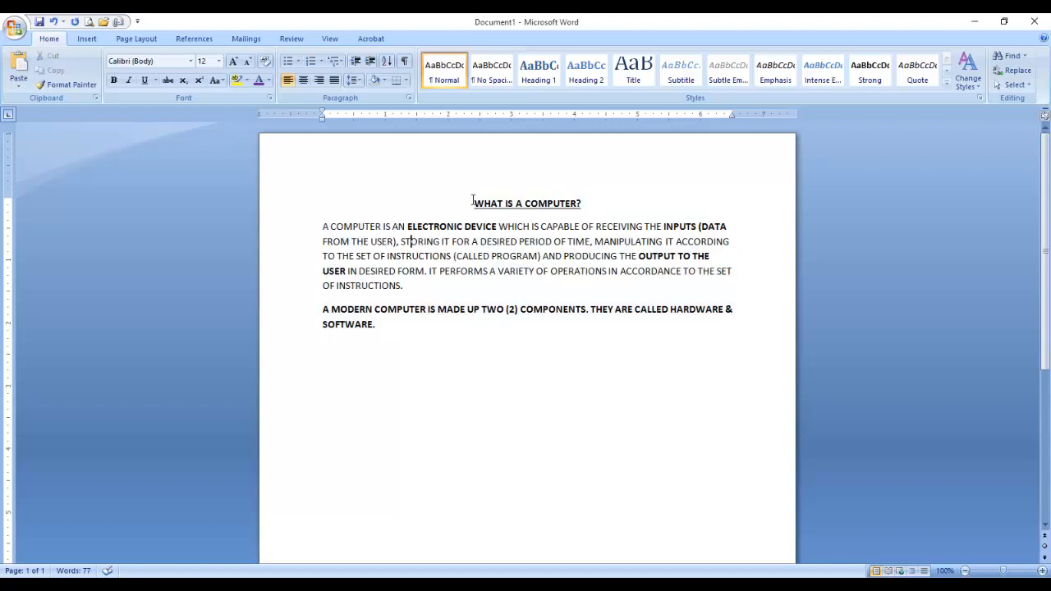
Reselect the whole passage and apply Sentence case, after briefly trying lowercase.
{"action": "left_click_drag", "start_coordinate": [473, 200], "coordinate": [738, 331]}
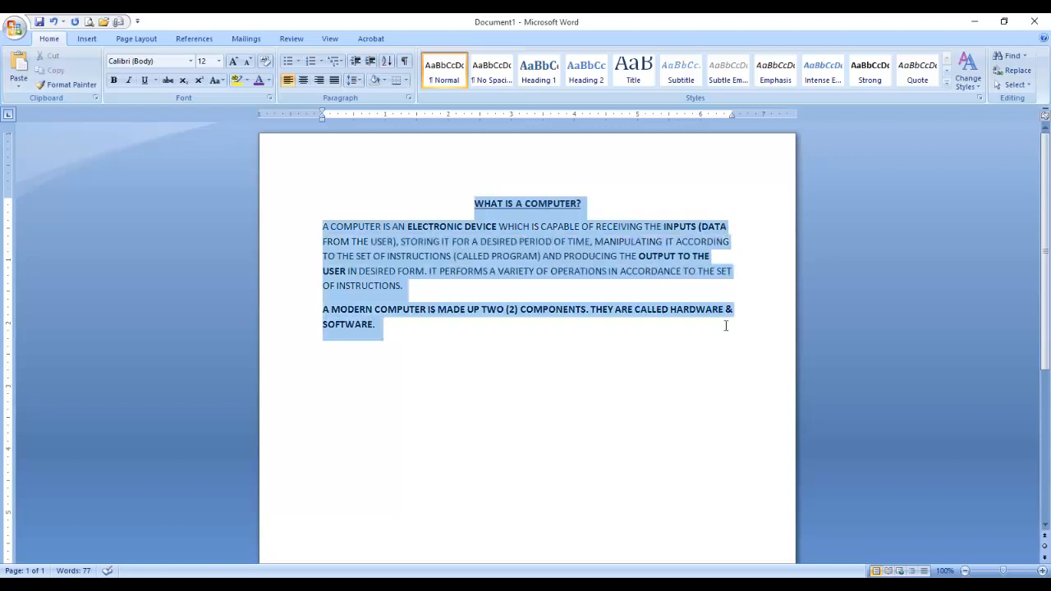
{"action": "left_click", "coordinate": [220, 79]}
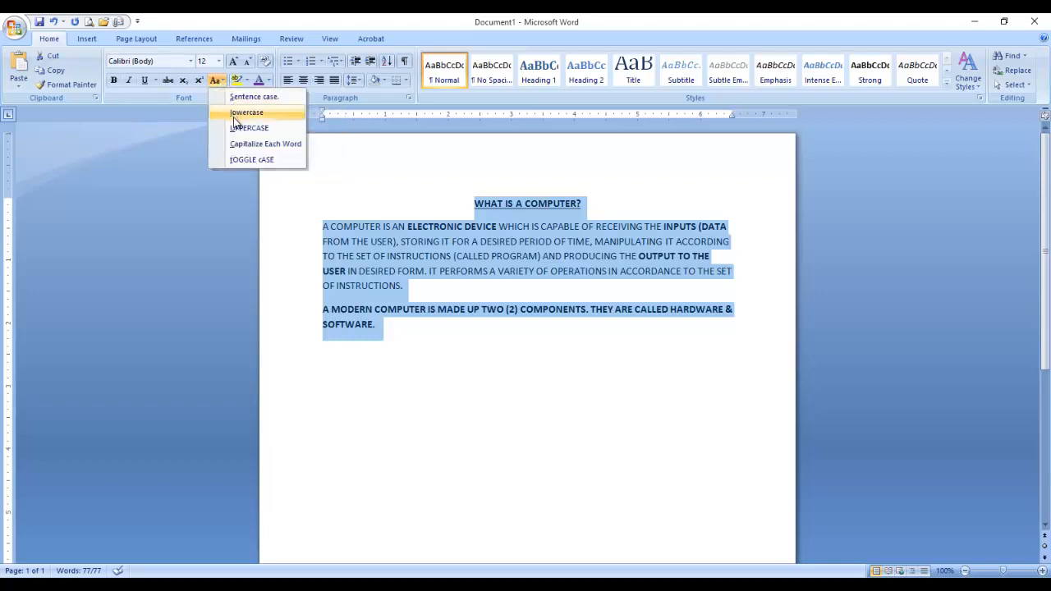
{"action": "left_click", "coordinate": [244, 96]}
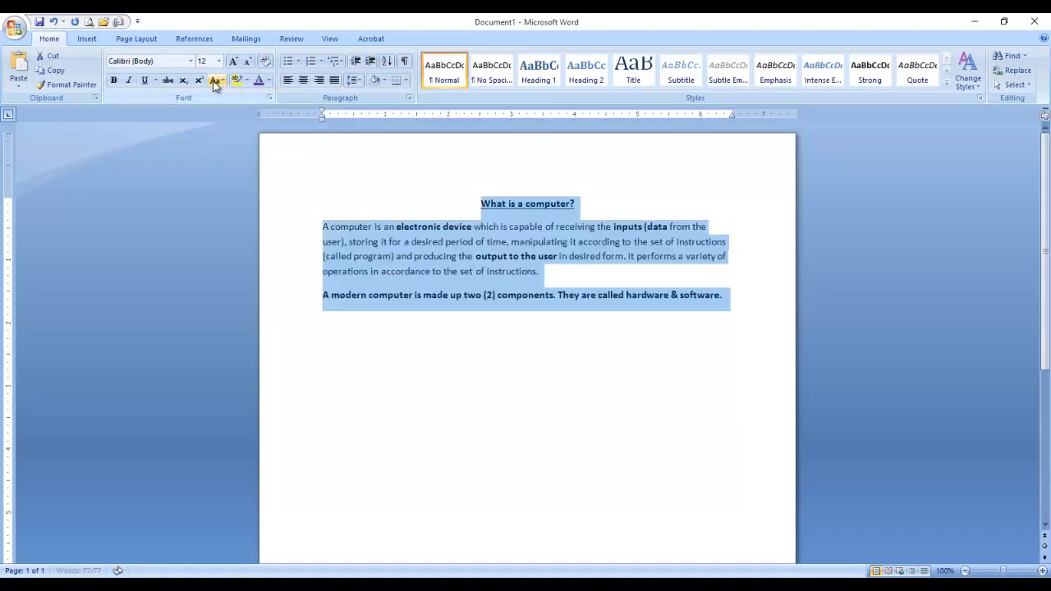
{"action": "left_click", "coordinate": [213, 81]}
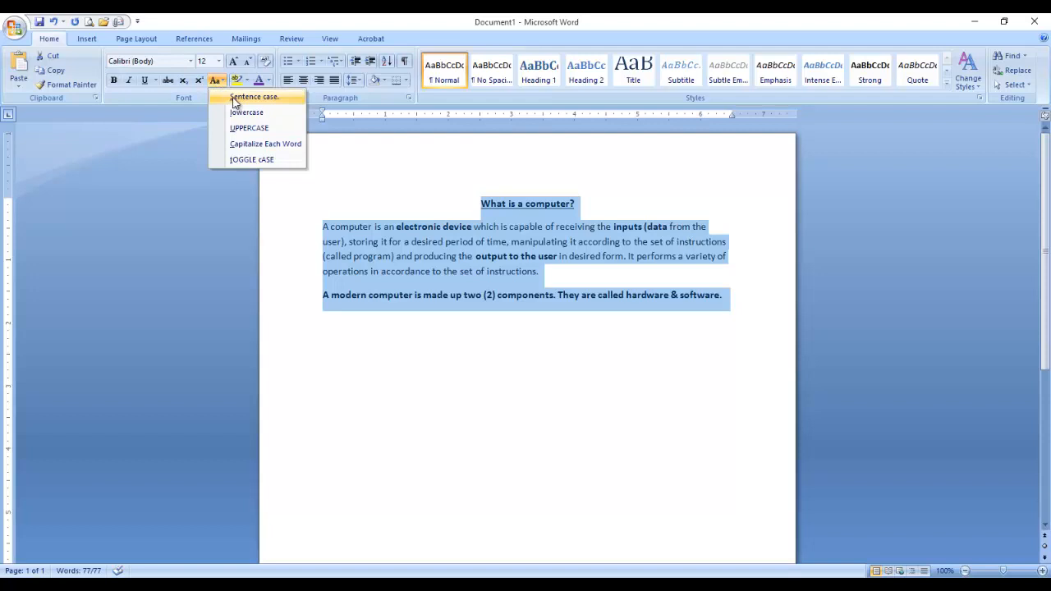
{"action": "left_click", "coordinate": [236, 112]}
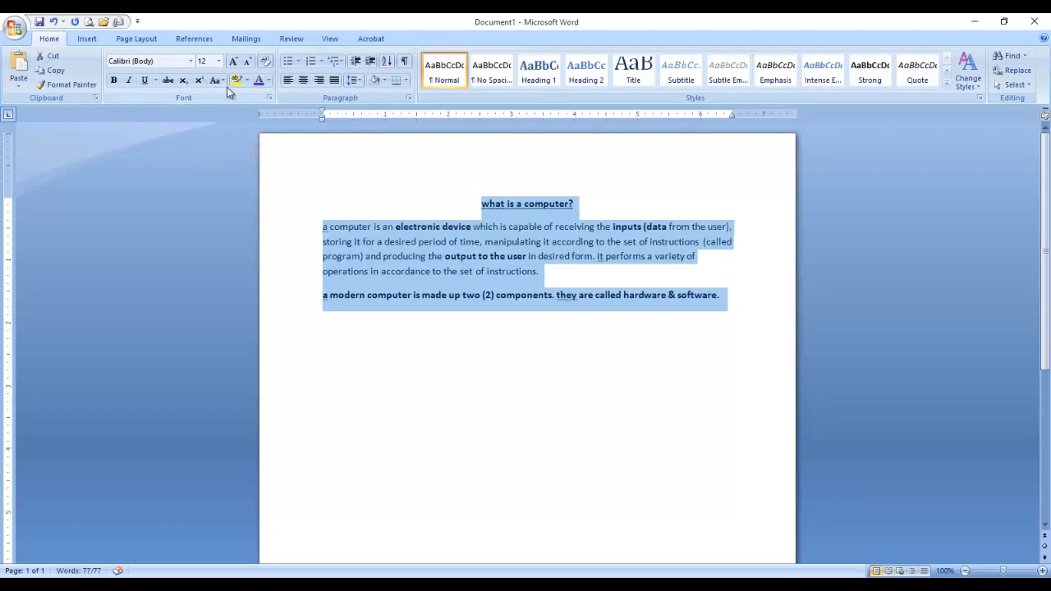
{"action": "left_click", "coordinate": [215, 80]}
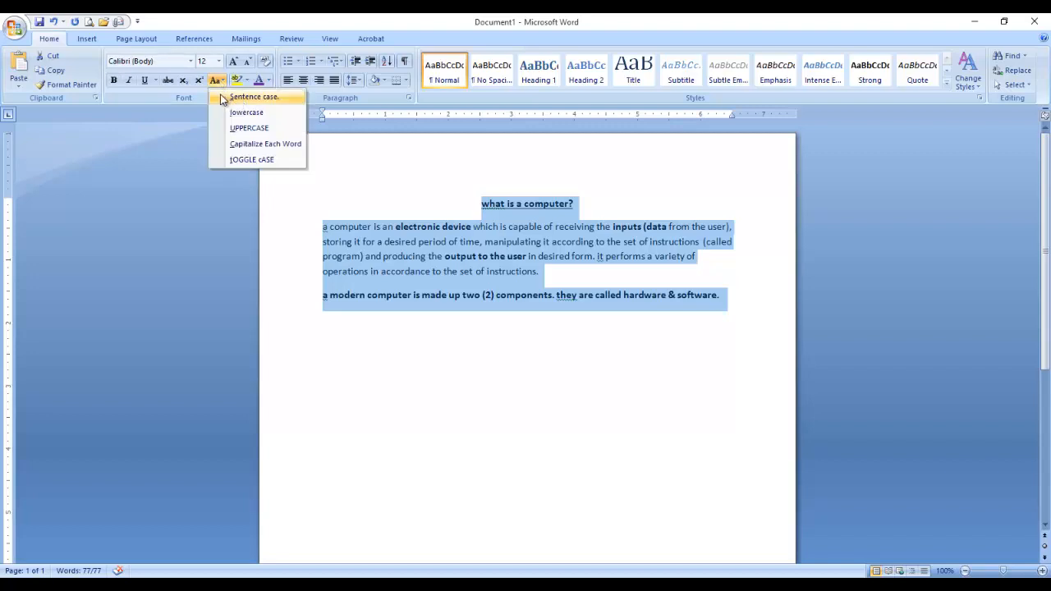
{"action": "left_click", "coordinate": [222, 96]}
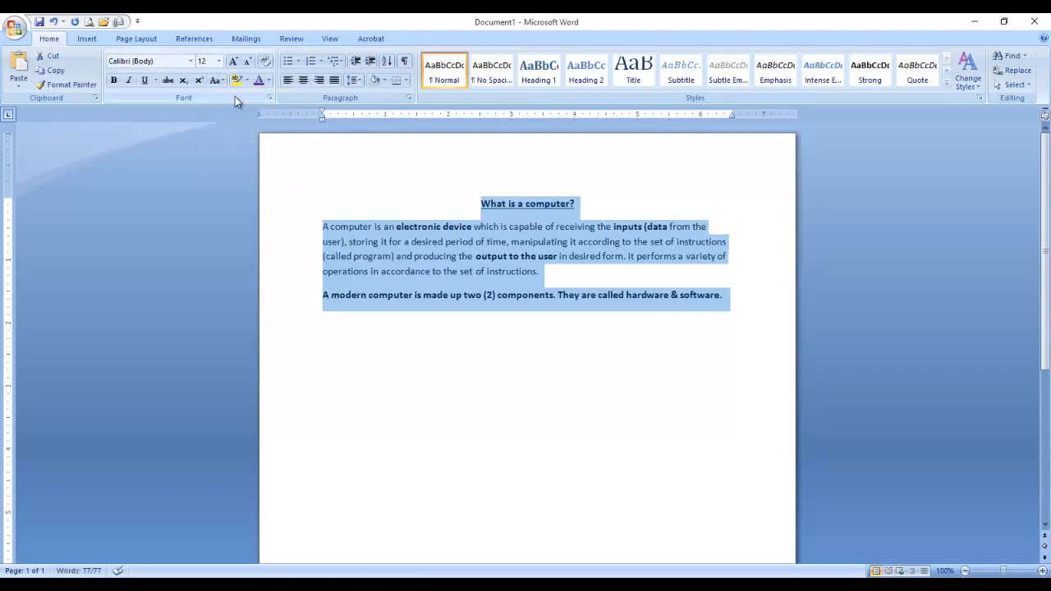
{"action": "left_click", "coordinate": [502, 287]}
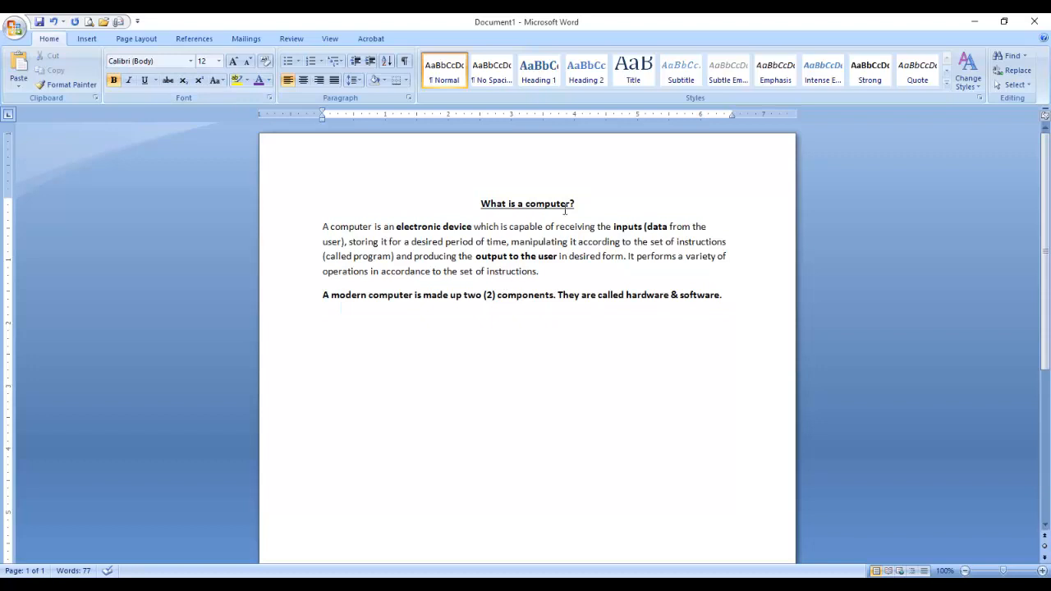
{"action": "left_click_drag", "start_coordinate": [480, 206], "coordinate": [598, 208]}
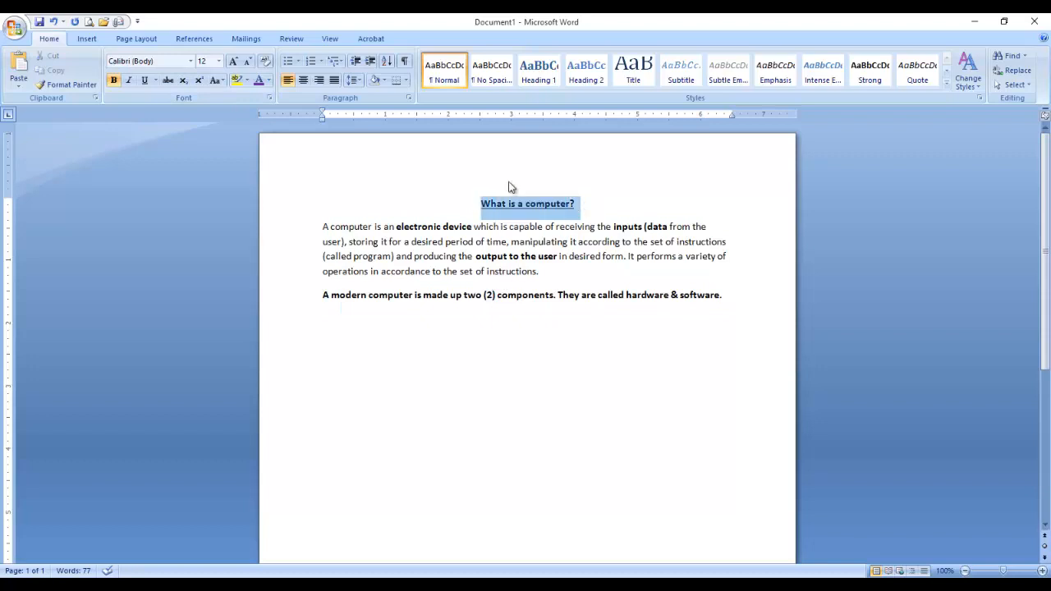
{"action": "left_click", "coordinate": [215, 80]}
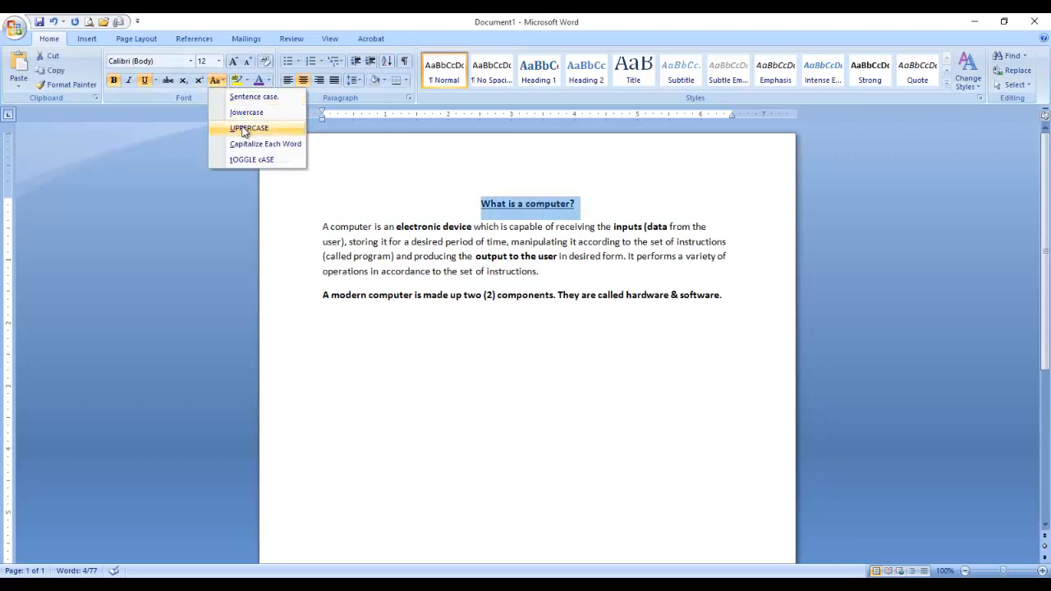
{"action": "left_click", "coordinate": [238, 127]}
{"action": "left_click", "coordinate": [434, 227]}
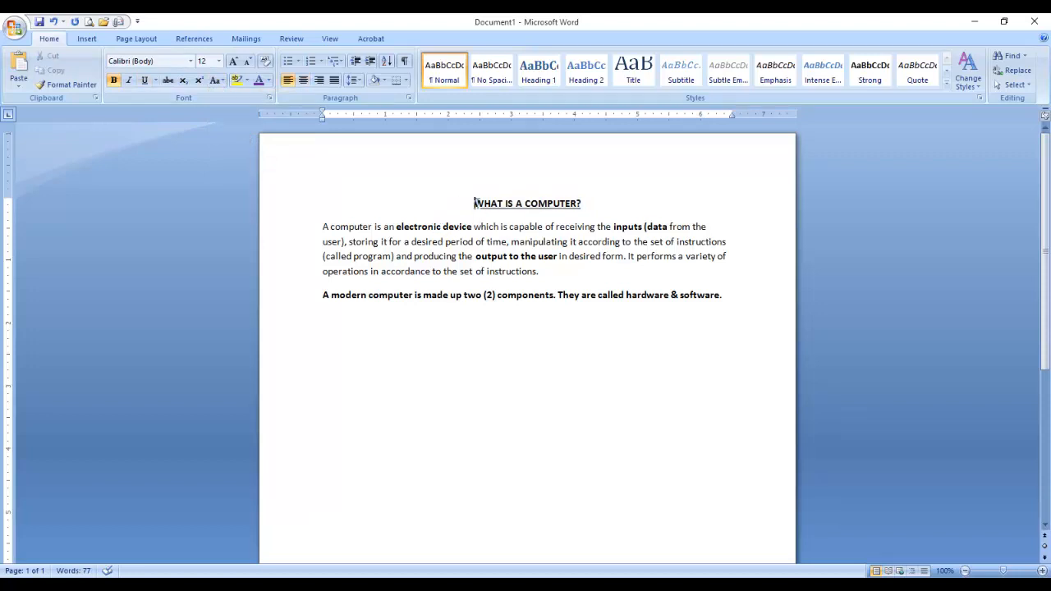
{"action": "left_click_drag", "start_coordinate": [474, 203], "coordinate": [624, 204]}
{"action": "left_click", "coordinate": [215, 79]}
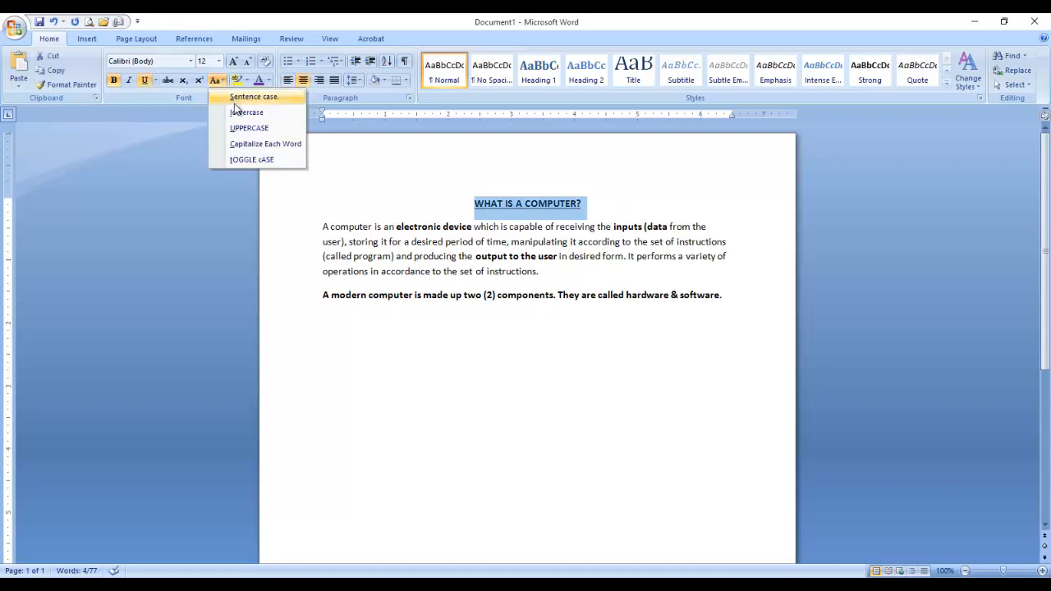
{"action": "left_click", "coordinate": [239, 98]}
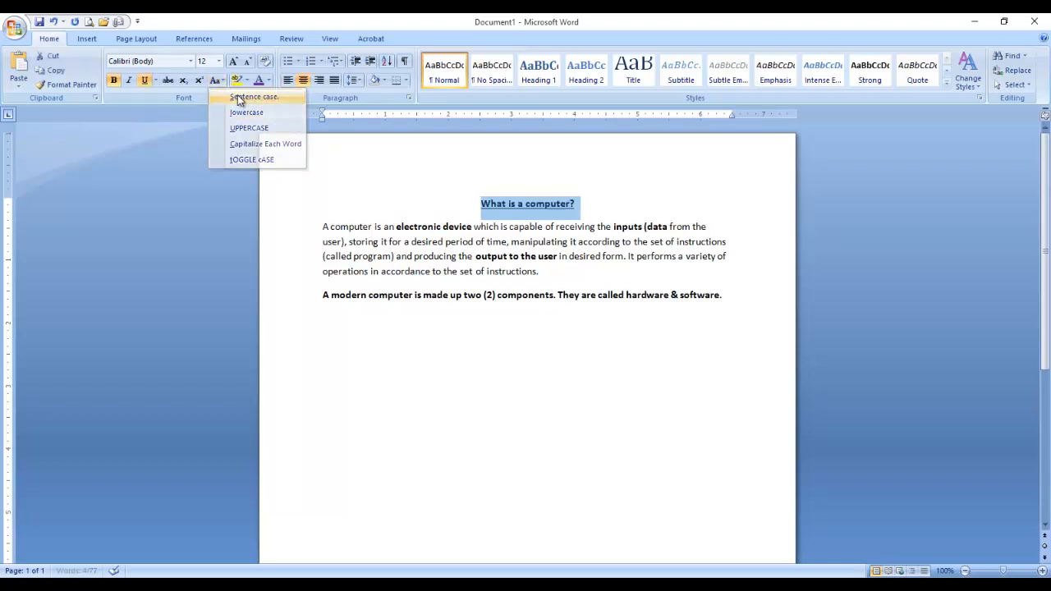
{"action": "left_click", "coordinate": [529, 168]}
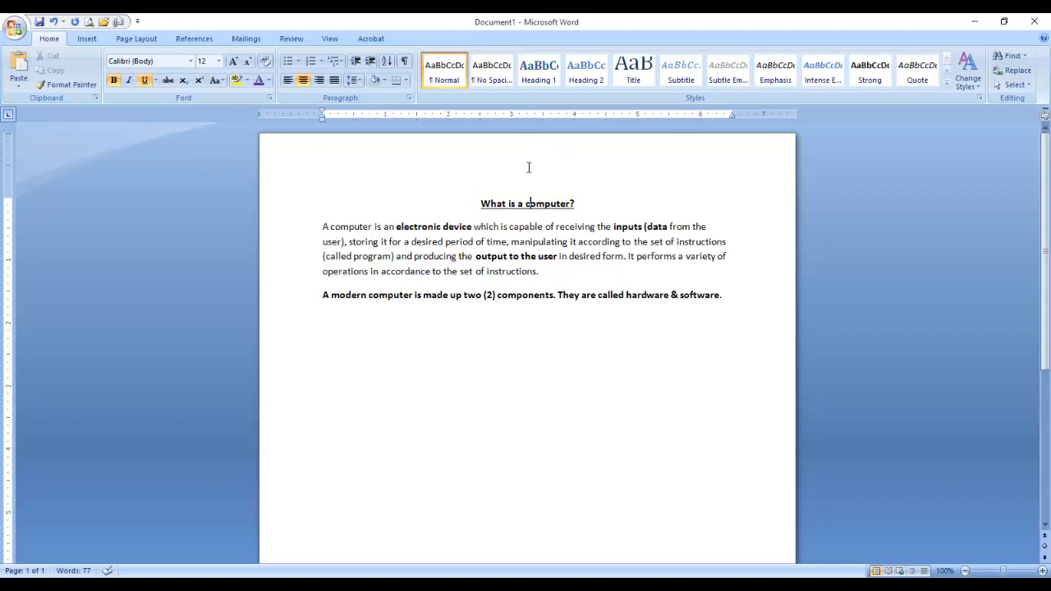
{"action": "scroll", "coordinate": [528, 167], "scroll_direction": "down", "scroll_amount": 1}
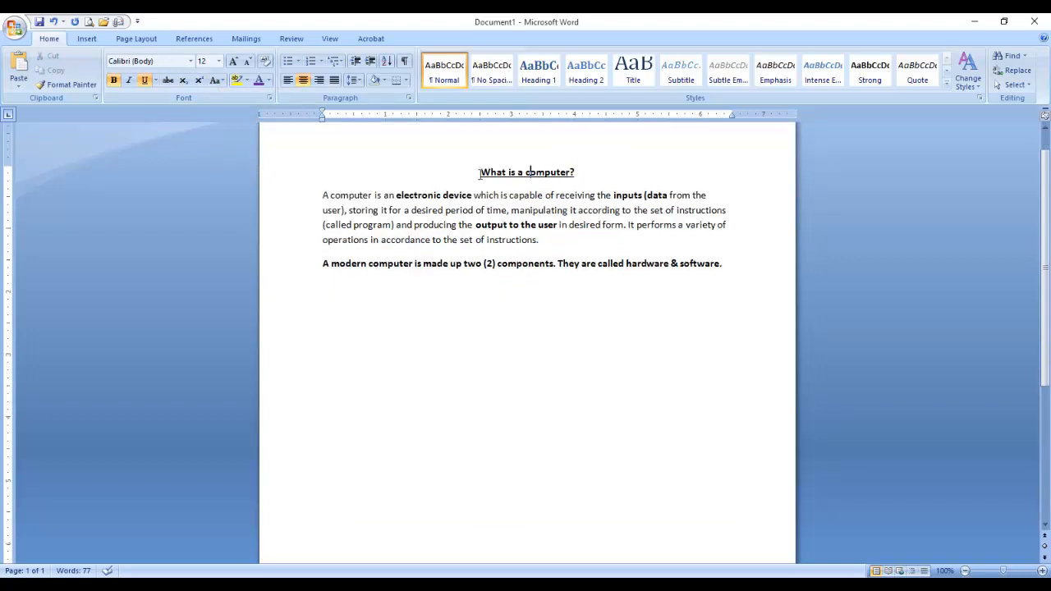
{"action": "scroll", "coordinate": [482, 200], "scroll_direction": "up", "scroll_amount": 1}
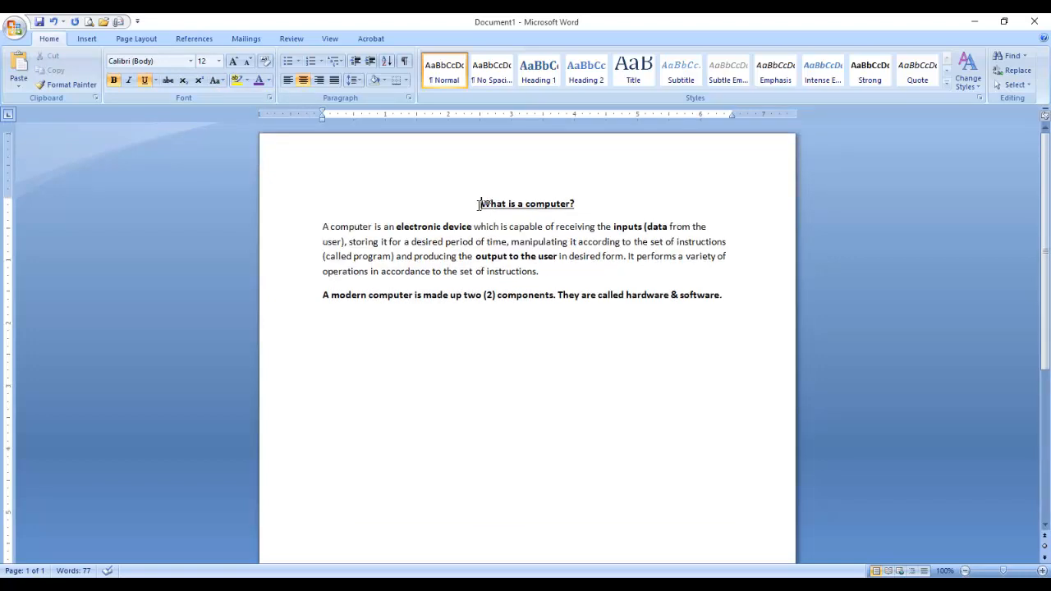
{"action": "scroll", "coordinate": [514, 259], "scroll_direction": "down", "scroll_amount": 1}
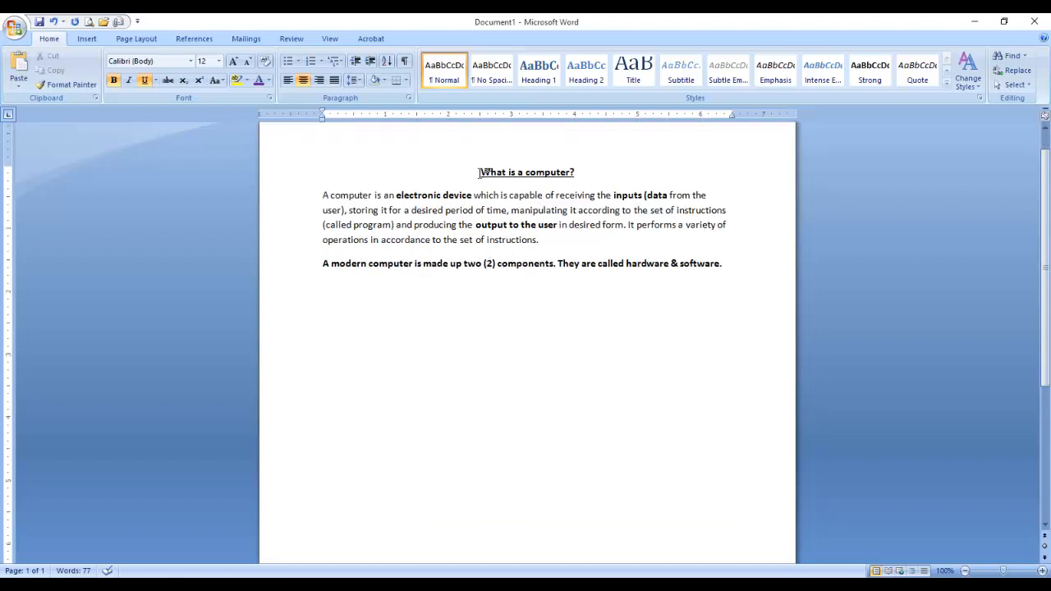
{"action": "scroll", "coordinate": [579, 174], "scroll_direction": "up", "scroll_amount": 1}
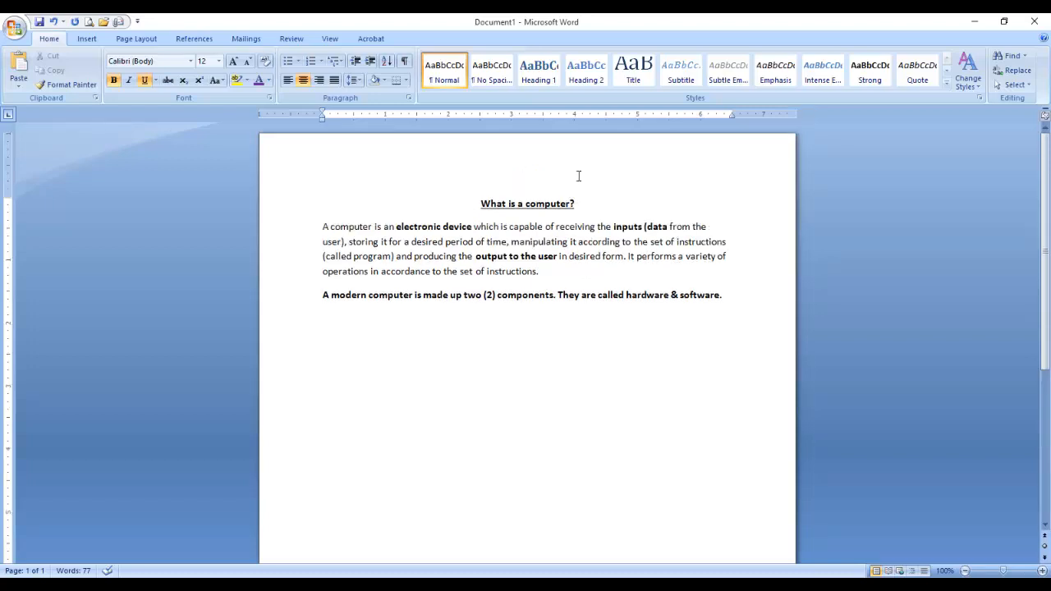
Add a comma right after 'period of time' in the first paragraph.
{"action": "left_click_drag", "start_coordinate": [481, 204], "coordinate": [734, 296]}
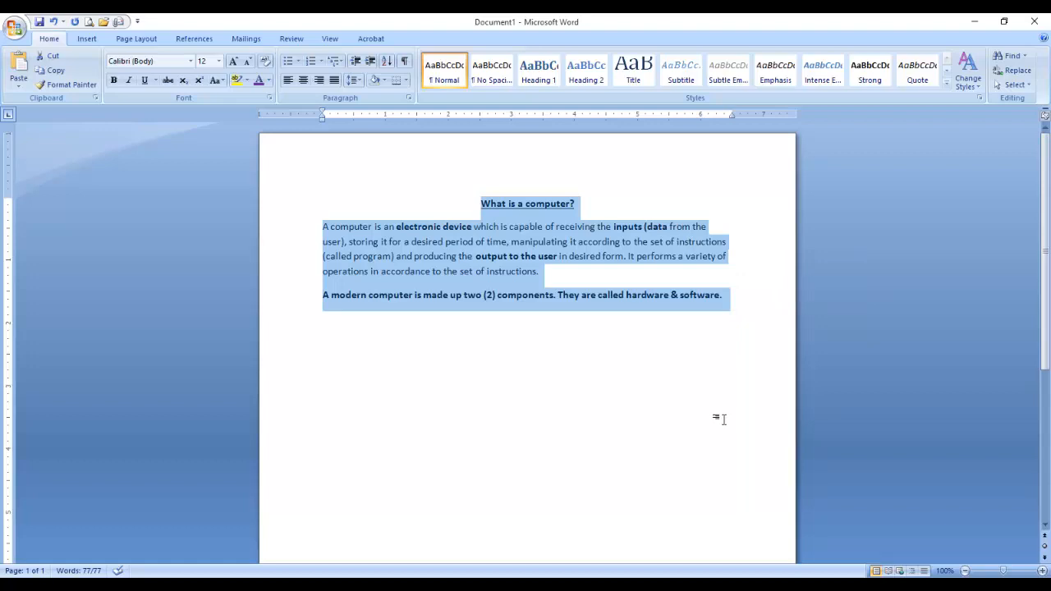
{"action": "left_click", "coordinate": [631, 296]}
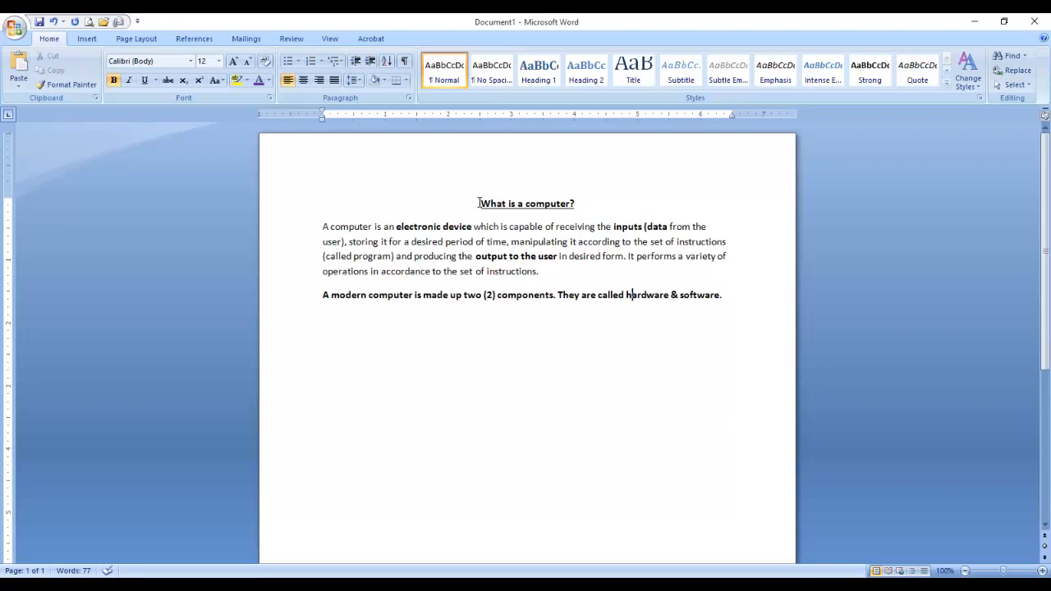
{"action": "left_click_drag", "start_coordinate": [501, 203], "coordinate": [749, 321]}
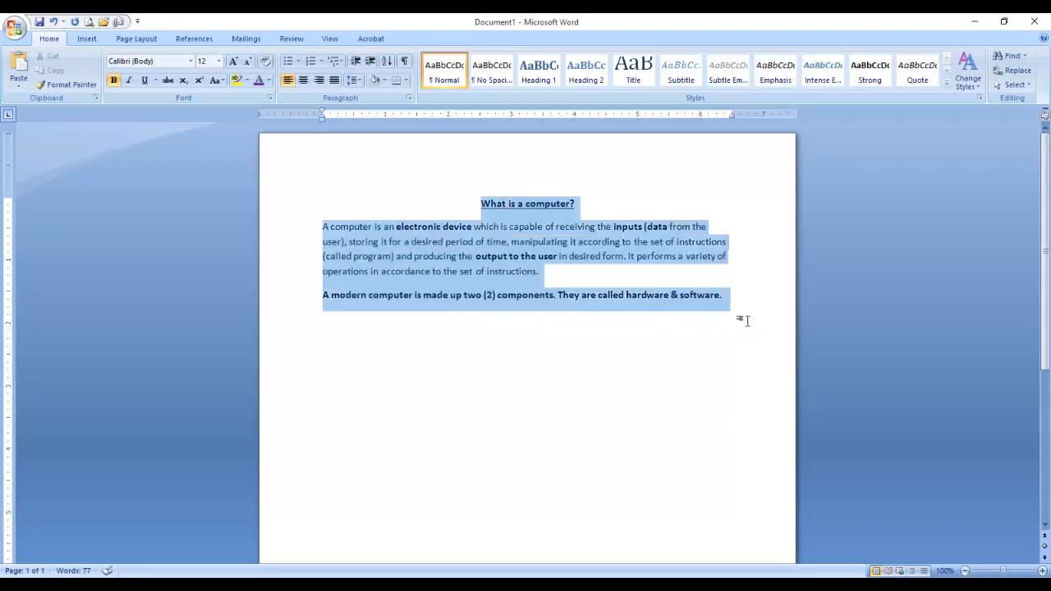
{"action": "left_click", "coordinate": [508, 241]}
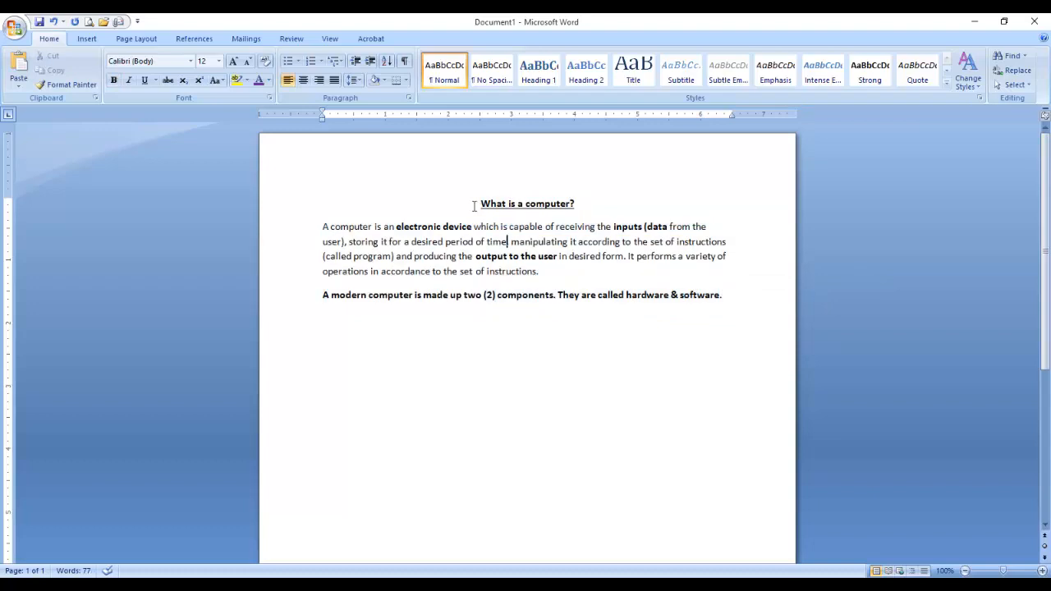
{"action": "type", "text": ","}
{"action": "left_click_drag", "start_coordinate": [474, 206], "coordinate": [579, 205]}
{"action": "left_click", "coordinate": [505, 256]}
Switch to PowerPoint and select slide 14, 'COPY & PASTE/ CUT & PASTE'.
{"action": "left_click", "coordinate": [485, 272]}
{"action": "key", "text": "alt+Tab"}
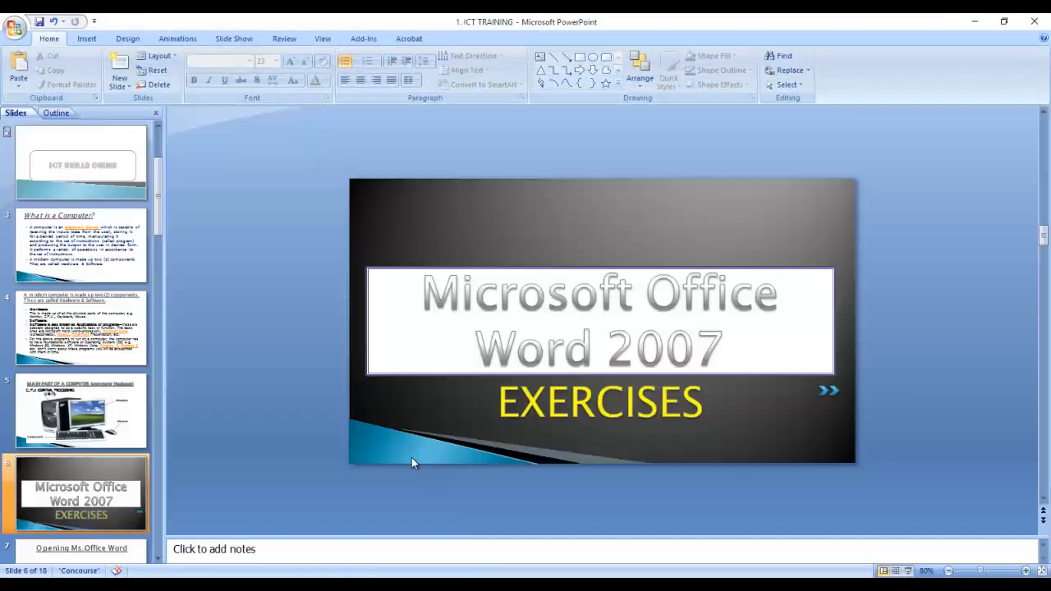
{"action": "scroll", "coordinate": [63, 406], "scroll_direction": "down", "scroll_amount": 2}
{"action": "scroll", "coordinate": [61, 419], "scroll_direction": "down", "scroll_amount": 3}
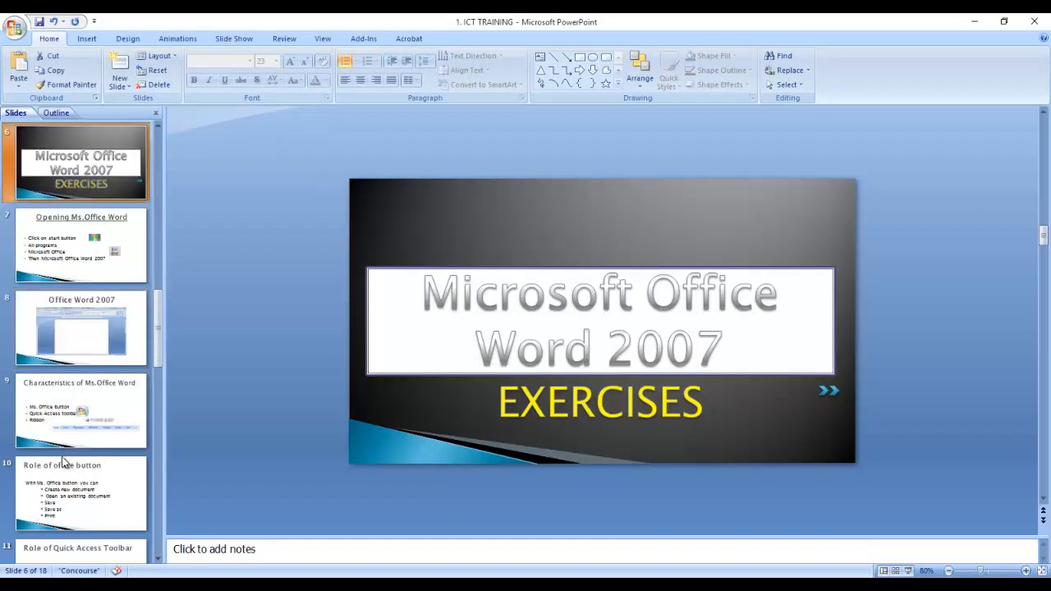
{"action": "left_click", "coordinate": [66, 435]}
{"action": "left_click", "coordinate": [70, 489]}
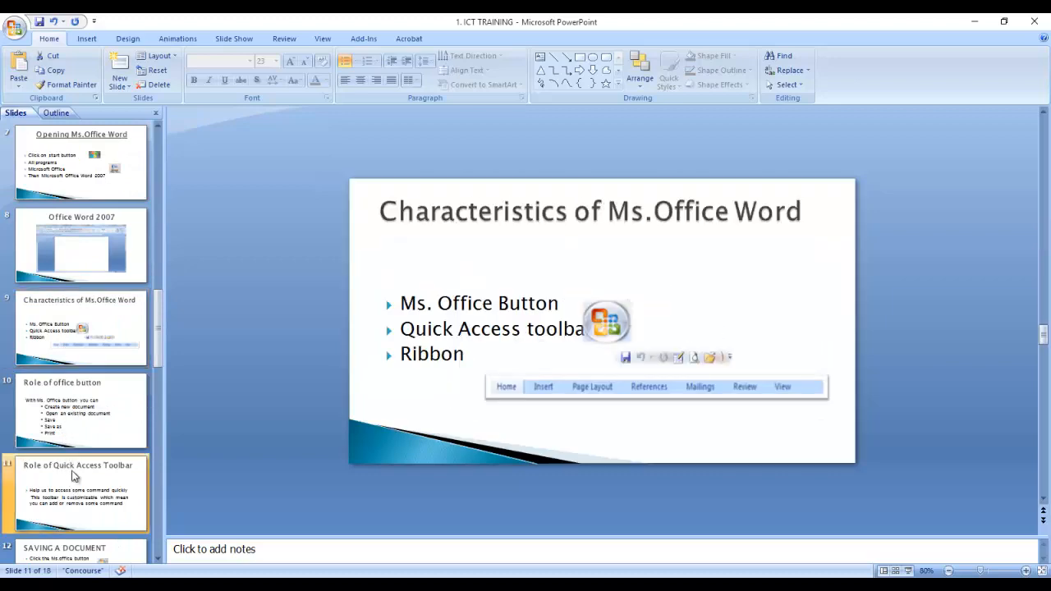
{"action": "scroll", "coordinate": [74, 460], "scroll_direction": "down", "scroll_amount": 3}
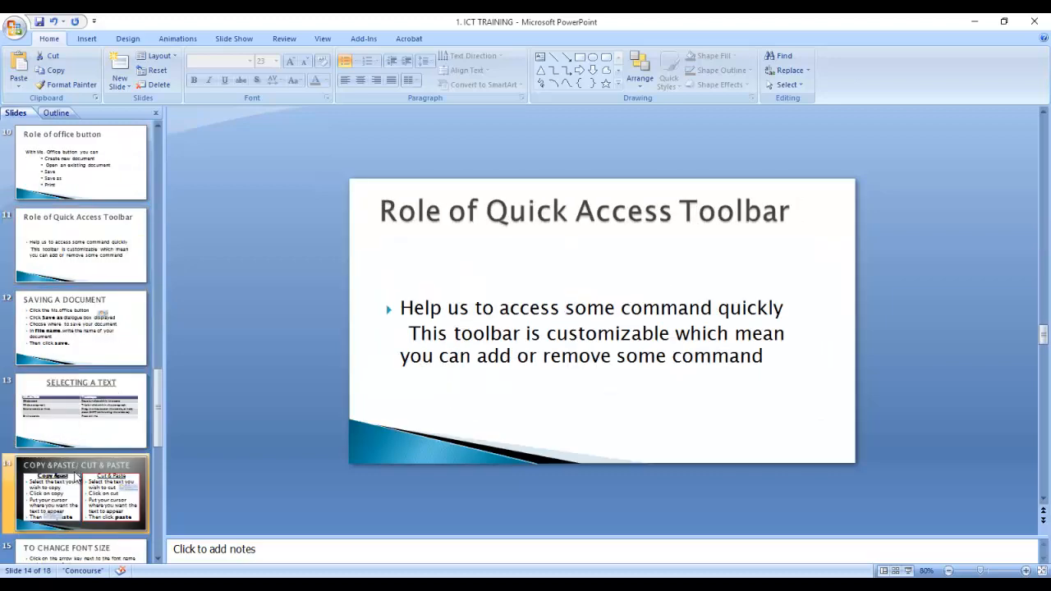
{"action": "left_click", "coordinate": [111, 480]}
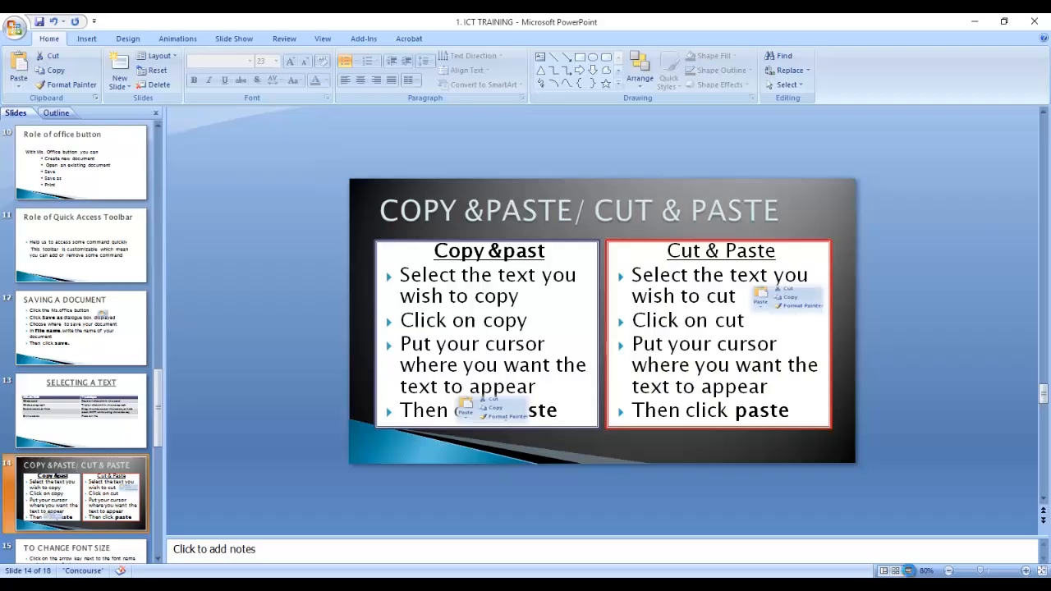
Preview the slide full screen, then move the paste picture below the copy text box.
{"action": "left_click", "coordinate": [908, 571]}
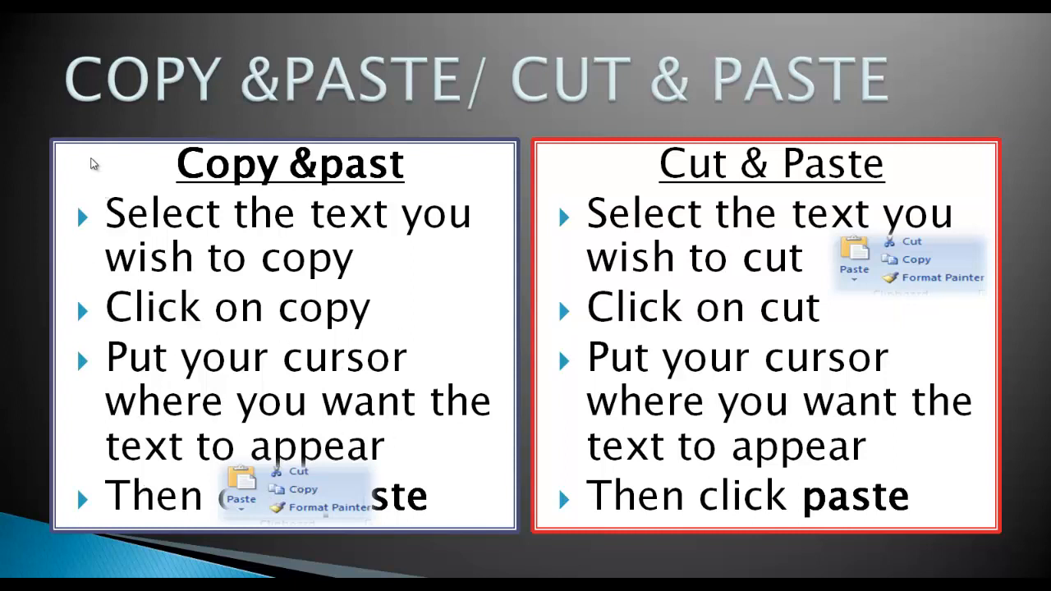
{"action": "key", "text": "Escape"}
{"action": "left_click_drag", "start_coordinate": [509, 406], "coordinate": [579, 441]}
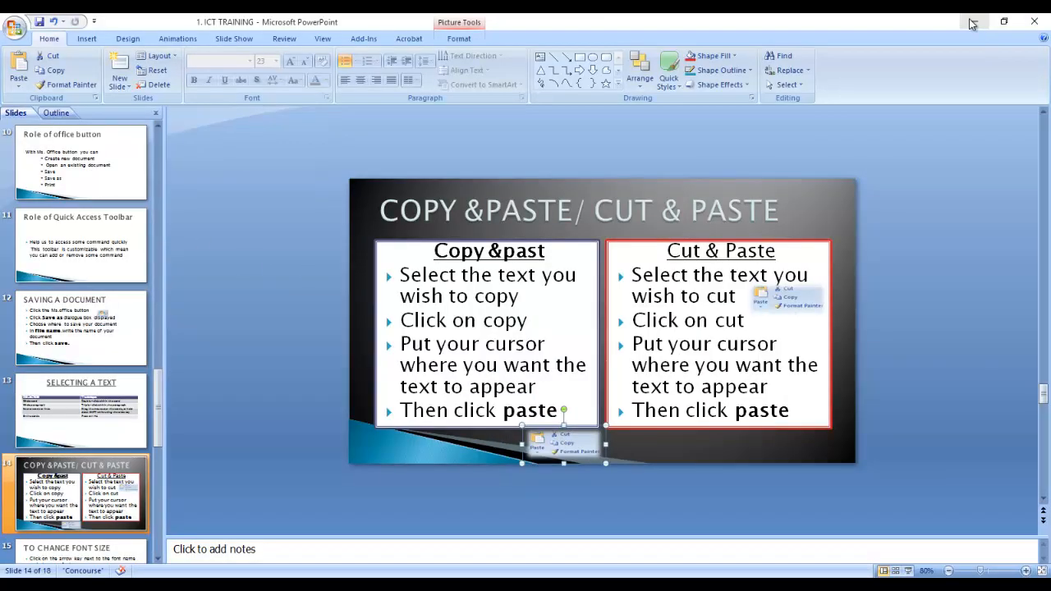
{"action": "left_click", "coordinate": [972, 22]}
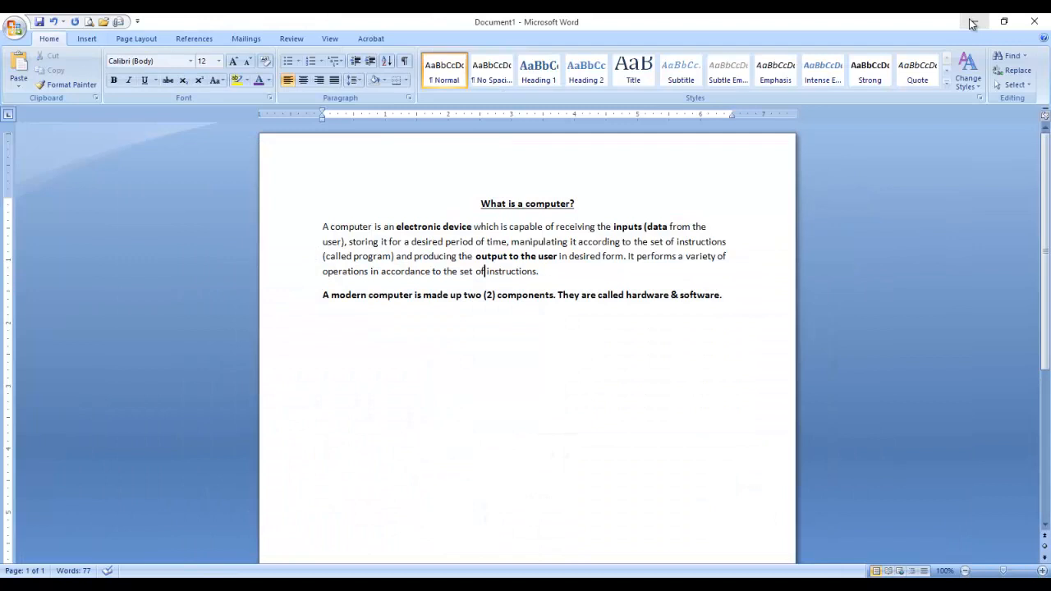
Select all the text, sketch red pen annotations, then clear them and the selection.
{"action": "key", "text": "ctrl+a"}
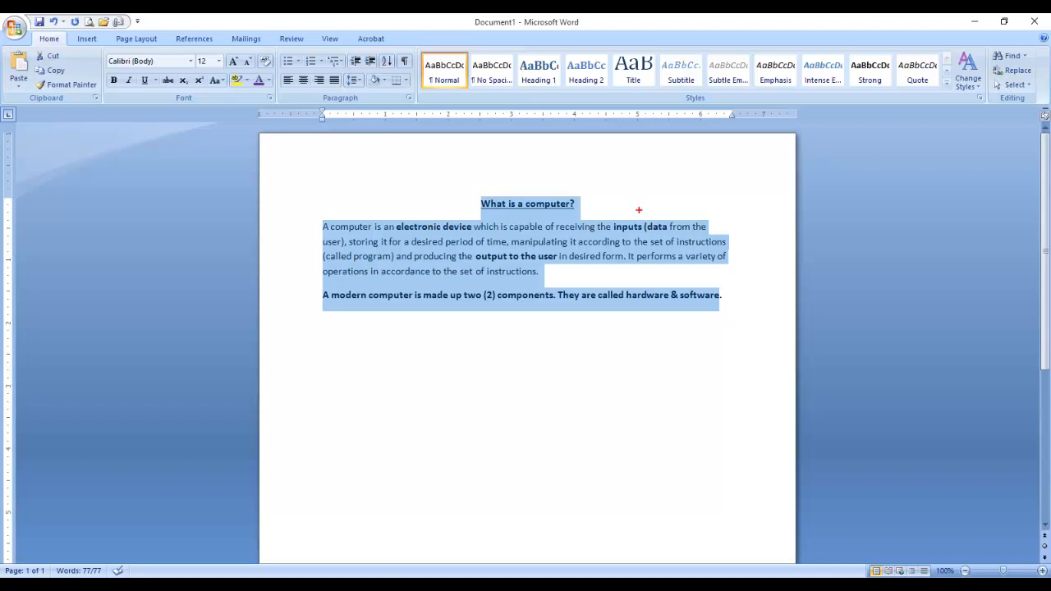
{"action": "left_click_drag", "start_coordinate": [638, 211], "coordinate": [681, 199]}
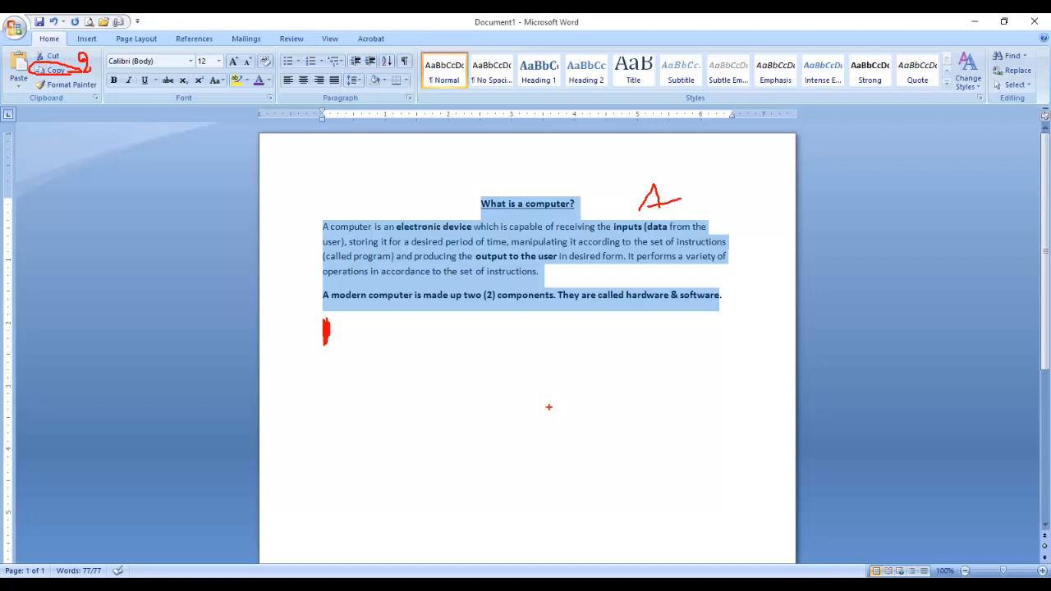
{"action": "mouse_move", "coordinate": [506, 377]}
{"action": "left_mouse_down"}
{"action": "mouse_move", "coordinate": [505, 428]}
{"action": "mouse_move", "coordinate": [506, 388]}
{"action": "left_mouse_up"}
{"action": "key", "text": "Escape"}
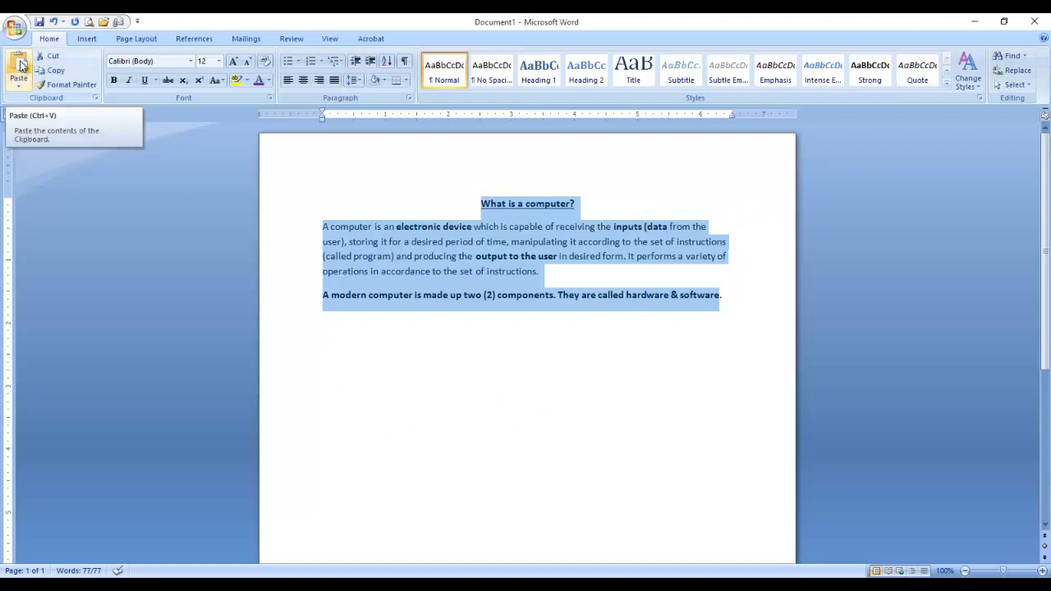
{"action": "left_click", "coordinate": [467, 309]}
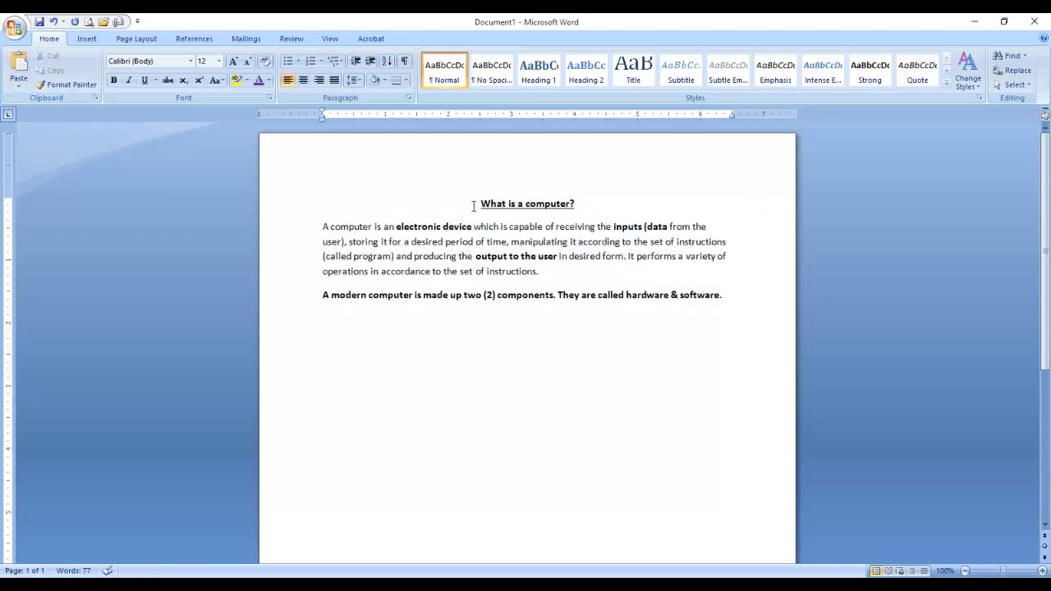
Copy the heading and both paragraphs, leaving the cursor on the empty line below.
{"action": "left_click_drag", "start_coordinate": [518, 206], "coordinate": [737, 298]}
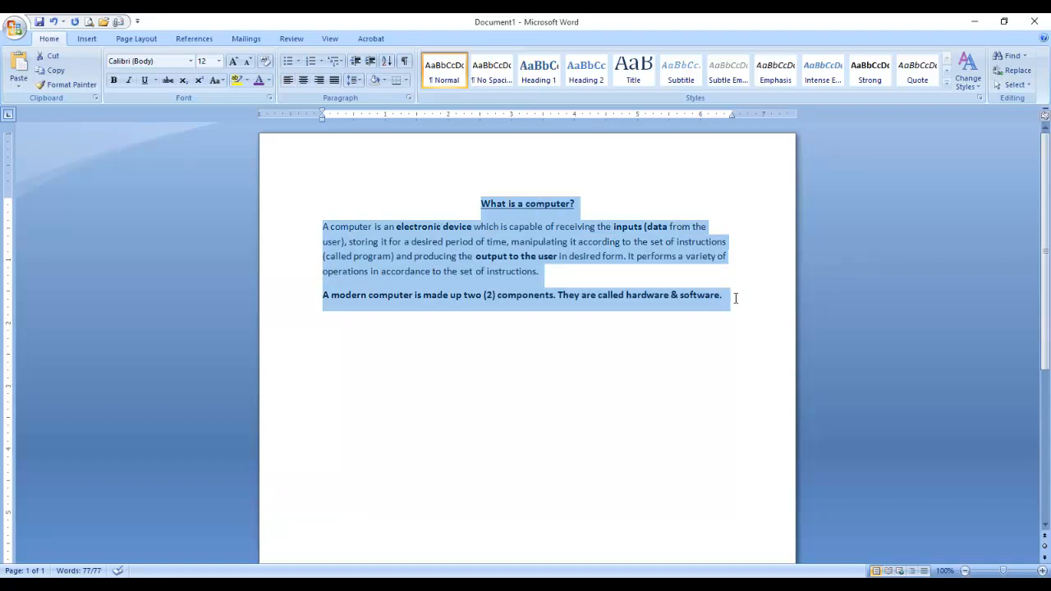
{"action": "left_click", "coordinate": [598, 310]}
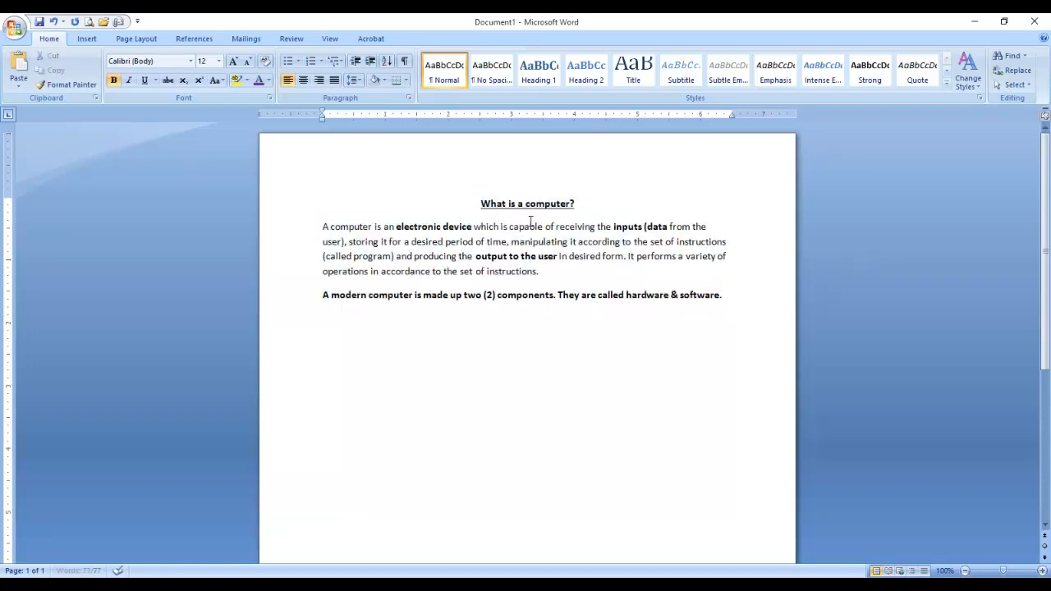
{"action": "left_click_drag", "start_coordinate": [481, 204], "coordinate": [760, 305]}
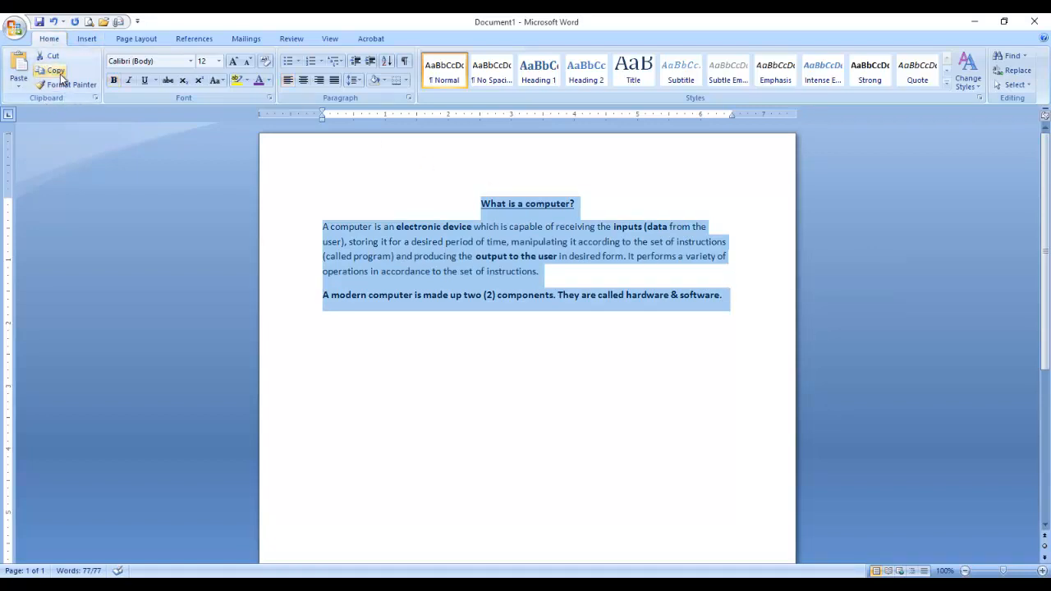
{"action": "left_click", "coordinate": [56, 72]}
{"action": "left_click", "coordinate": [325, 321]}
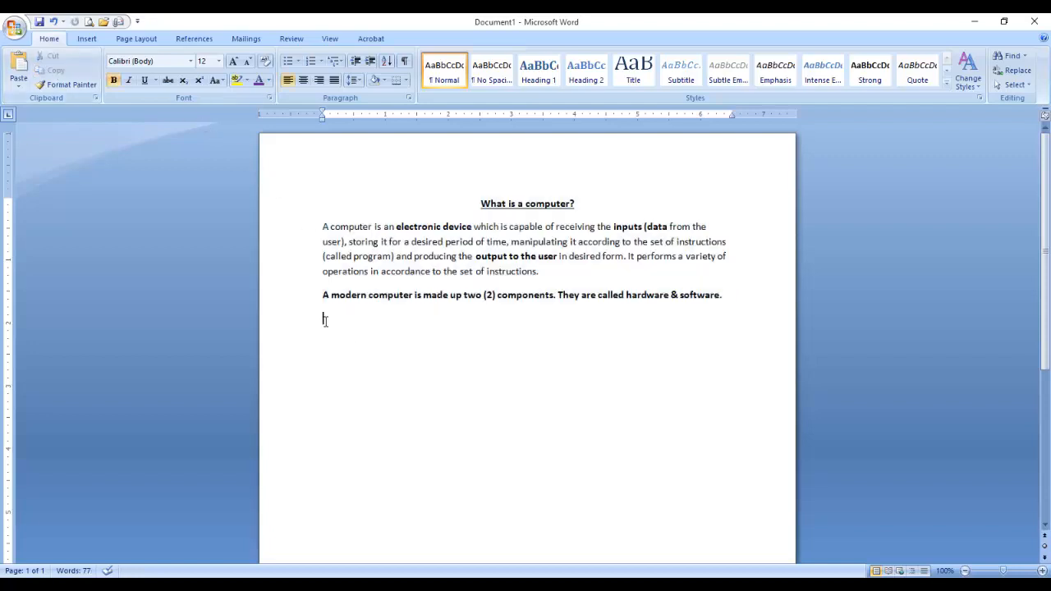
Paste three more copies of the passage, giving four copies in total.
{"action": "left_click", "coordinate": [19, 85]}
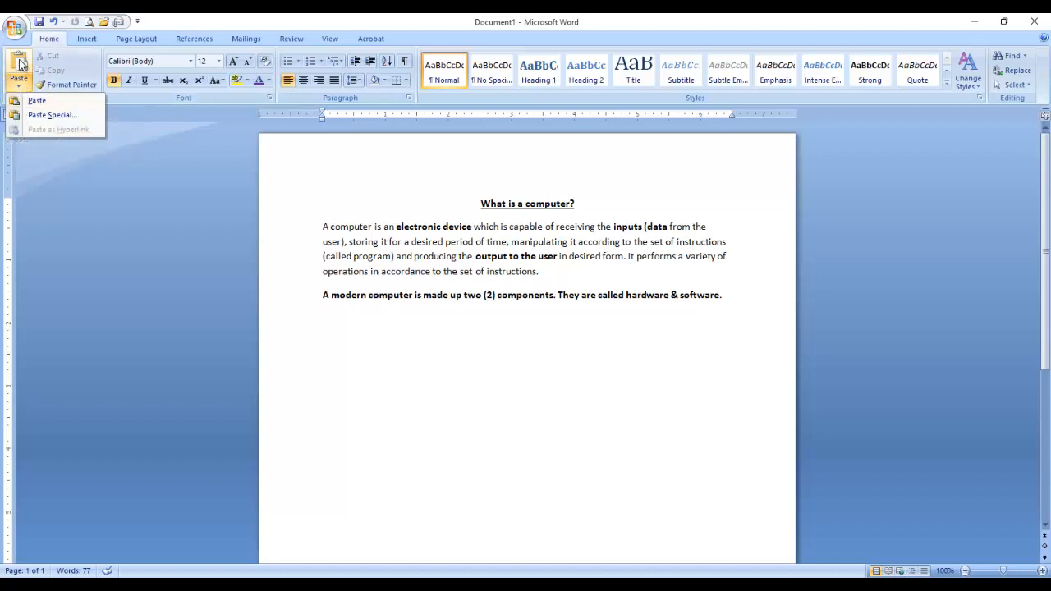
{"action": "left_click", "coordinate": [19, 31]}
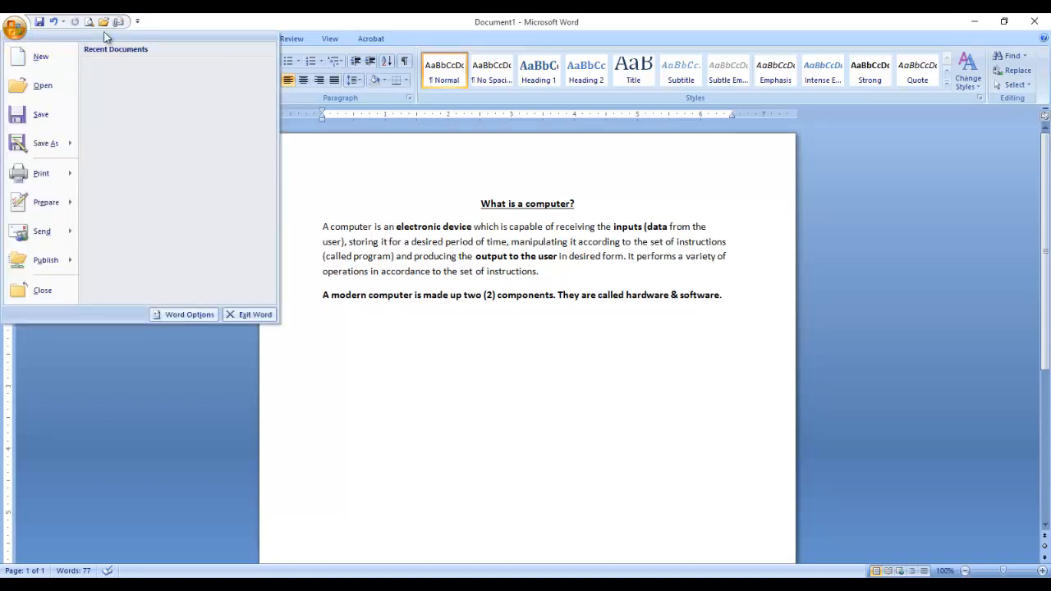
{"action": "left_click", "coordinate": [196, 15]}
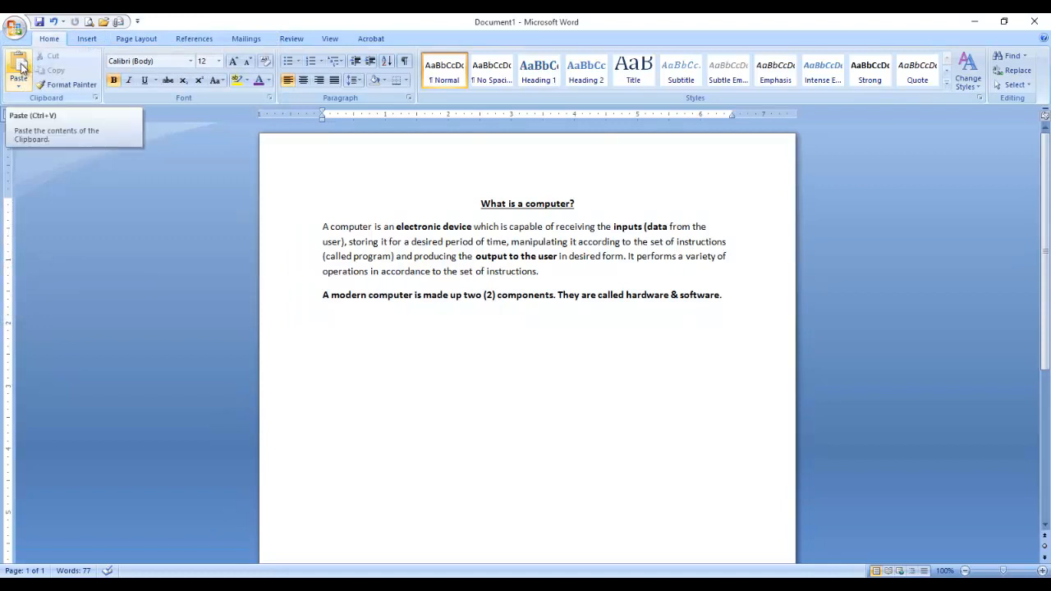
{"action": "left_click", "coordinate": [19, 66]}
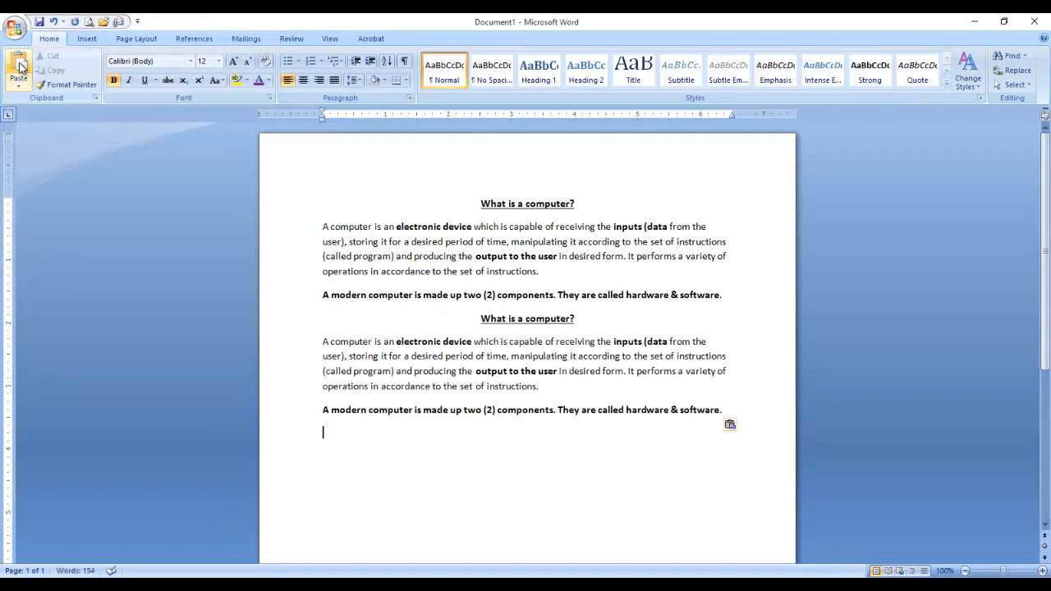
{"action": "left_click", "coordinate": [19, 66]}
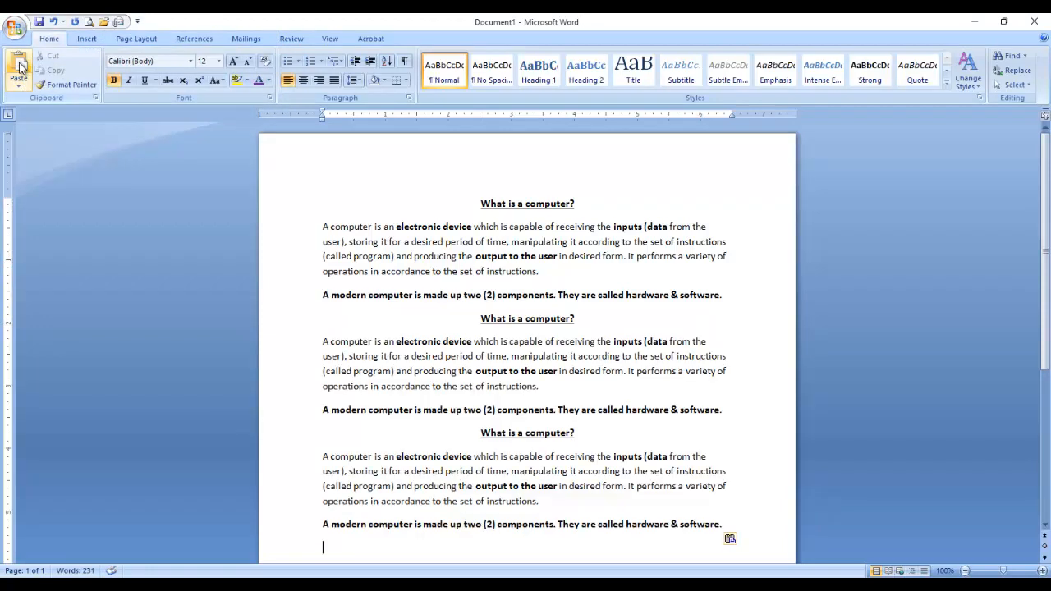
{"action": "left_click", "coordinate": [20, 66]}
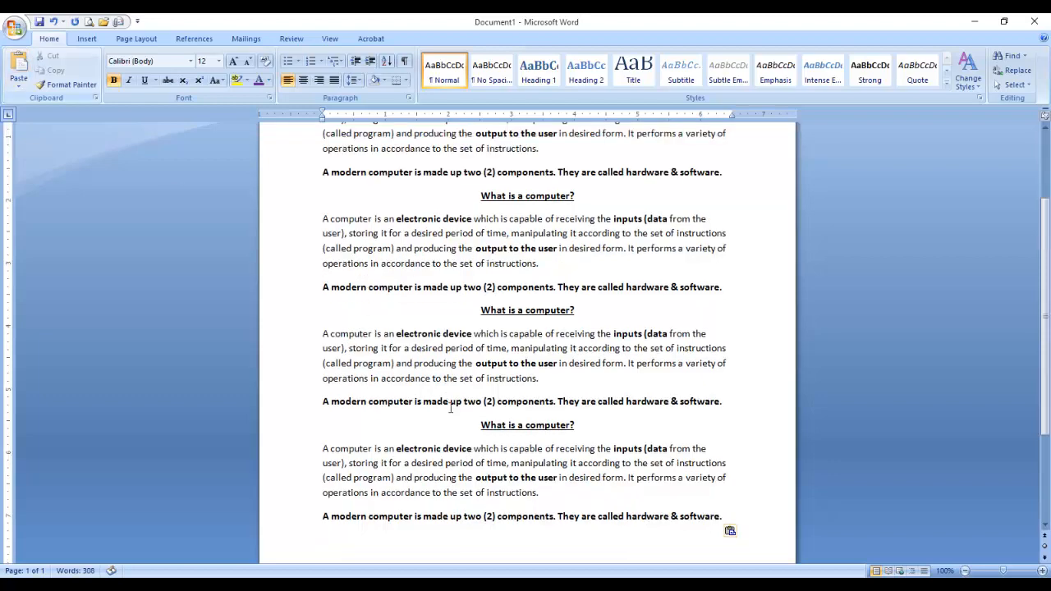
Bring the mouse picture in Photos to the front.
{"action": "scroll", "coordinate": [450, 408], "scroll_direction": "down", "scroll_amount": 1}
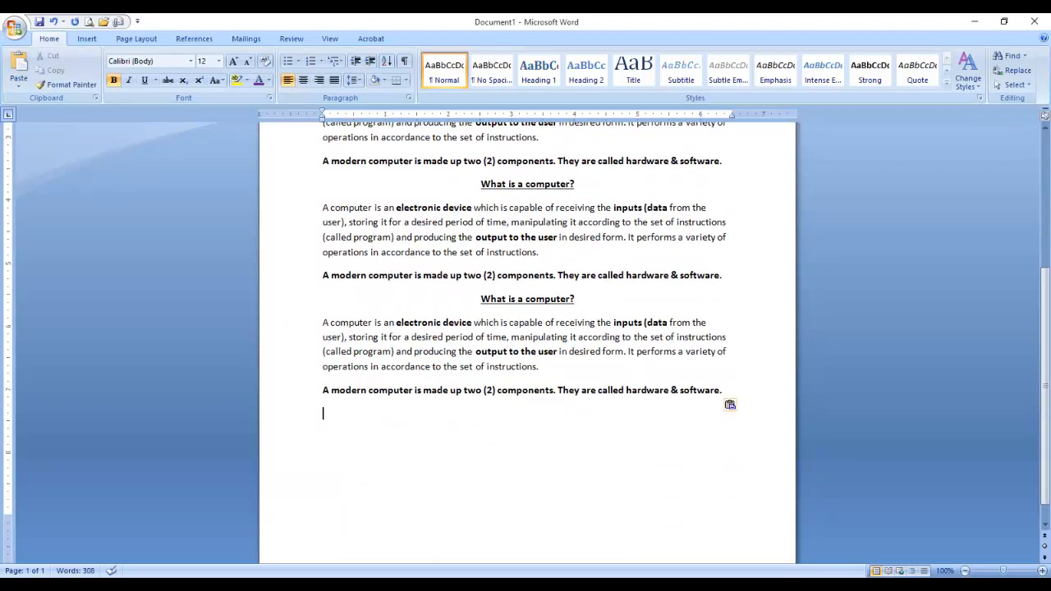
{"action": "scroll", "coordinate": [405, 318], "scroll_direction": "up", "scroll_amount": 4}
{"action": "scroll", "coordinate": [418, 368], "scroll_direction": "down", "scroll_amount": 2}
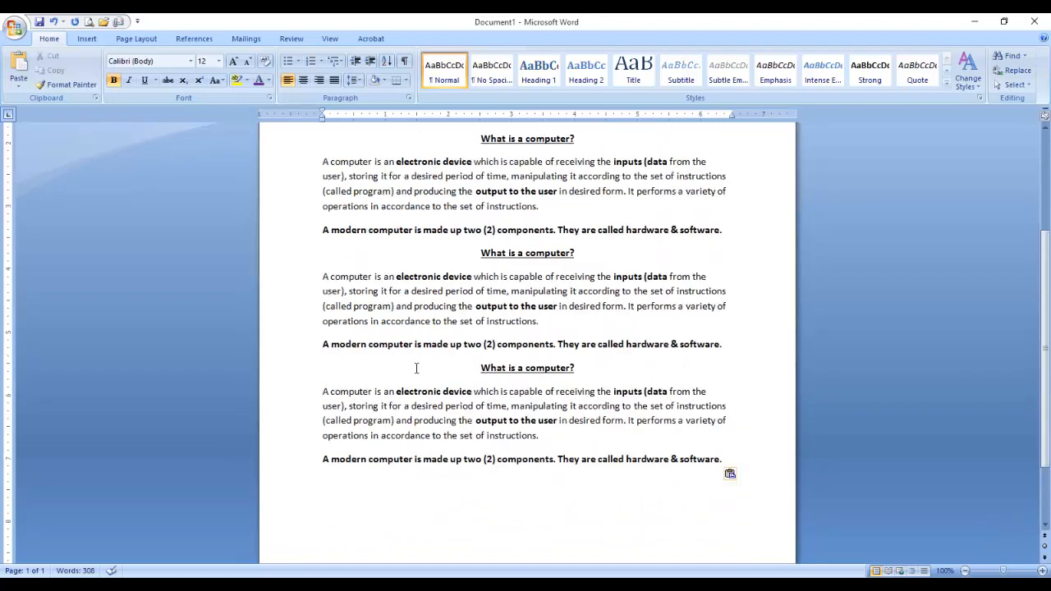
{"action": "mouse_move", "coordinate": [444, 574]}
{"action": "left_click", "coordinate": [488, 525]}
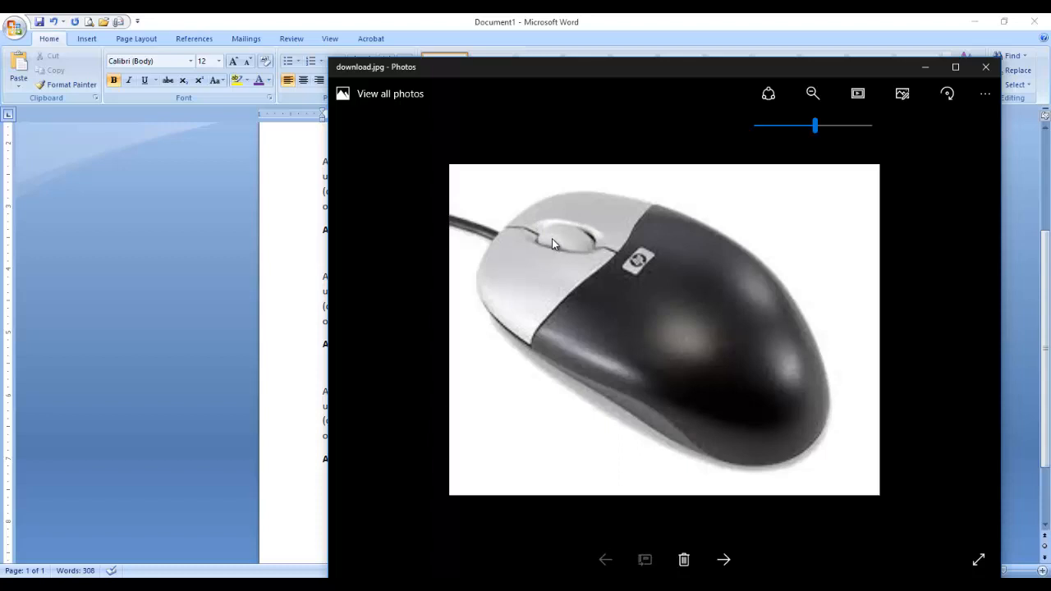
{"action": "key", "text": "ctrl+2"}
{"action": "mouse_move", "coordinate": [570, 239]}
{"action": "left_mouse_down"}
{"action": "mouse_move", "coordinate": [590, 248]}
{"action": "mouse_move", "coordinate": [535, 230]}
{"action": "left_mouse_up"}
{"action": "key", "text": "Escape"}
{"action": "left_click", "coordinate": [923, 67]}
{"action": "scroll", "coordinate": [432, 387], "scroll_direction": "down", "scroll_amount": 2}
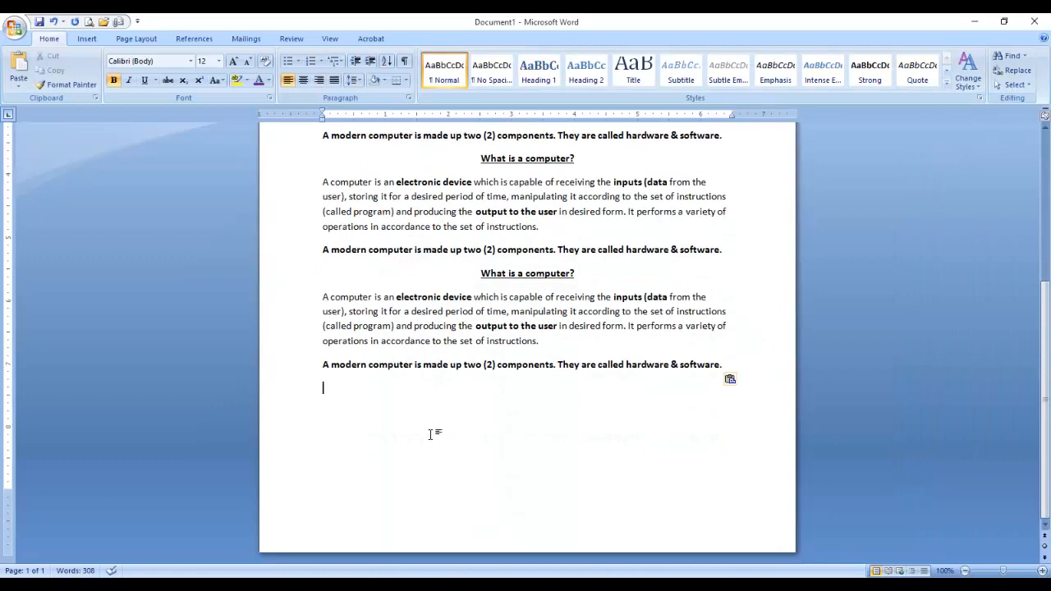
{"action": "scroll", "coordinate": [431, 434], "scroll_direction": "up", "scroll_amount": 3}
{"action": "scroll", "coordinate": [411, 443], "scroll_direction": "down", "scroll_amount": 3}
{"action": "key", "text": "ctrl+Return"}
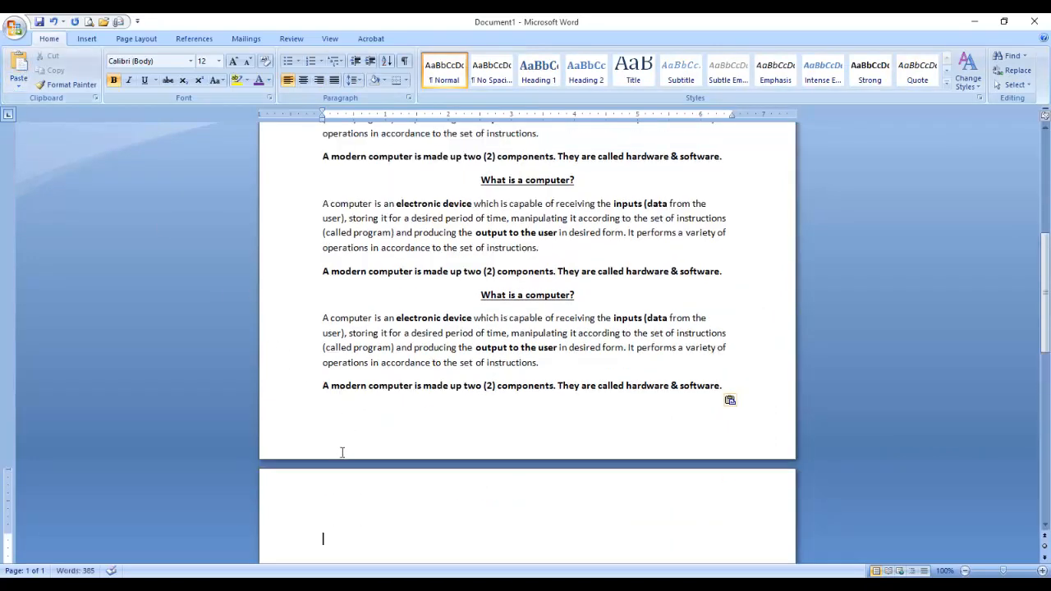
{"action": "scroll", "coordinate": [342, 451], "scroll_direction": "down", "scroll_amount": 3}
{"action": "scroll", "coordinate": [342, 458], "scroll_direction": "up", "scroll_amount": 4}
{"action": "scroll", "coordinate": [344, 446], "scroll_direction": "down", "scroll_amount": 3}
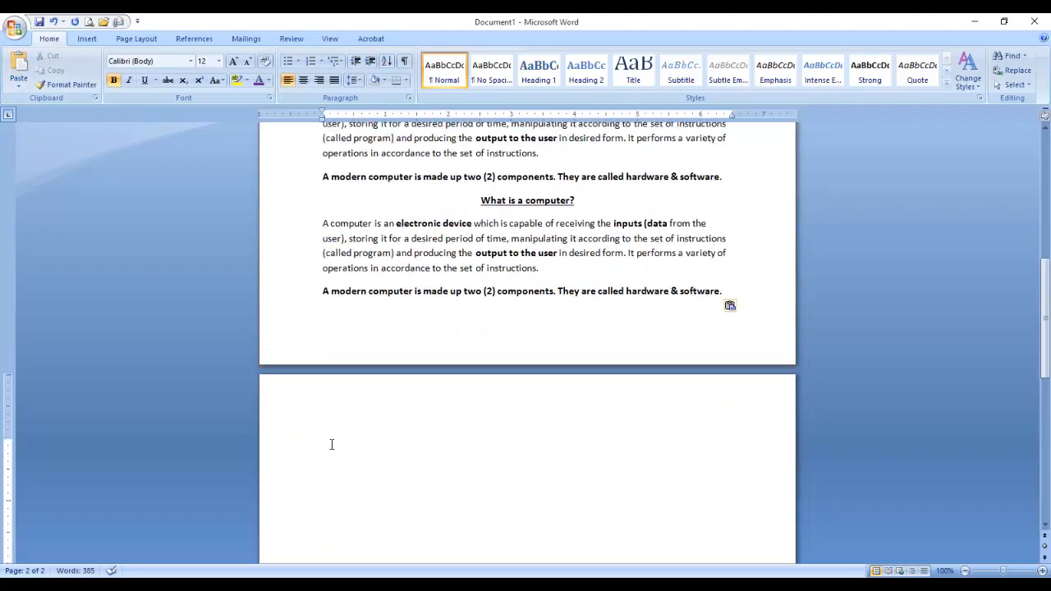
{"action": "key", "text": "BackSpace"}
{"action": "scroll", "coordinate": [468, 449], "scroll_direction": "up", "scroll_amount": 10}
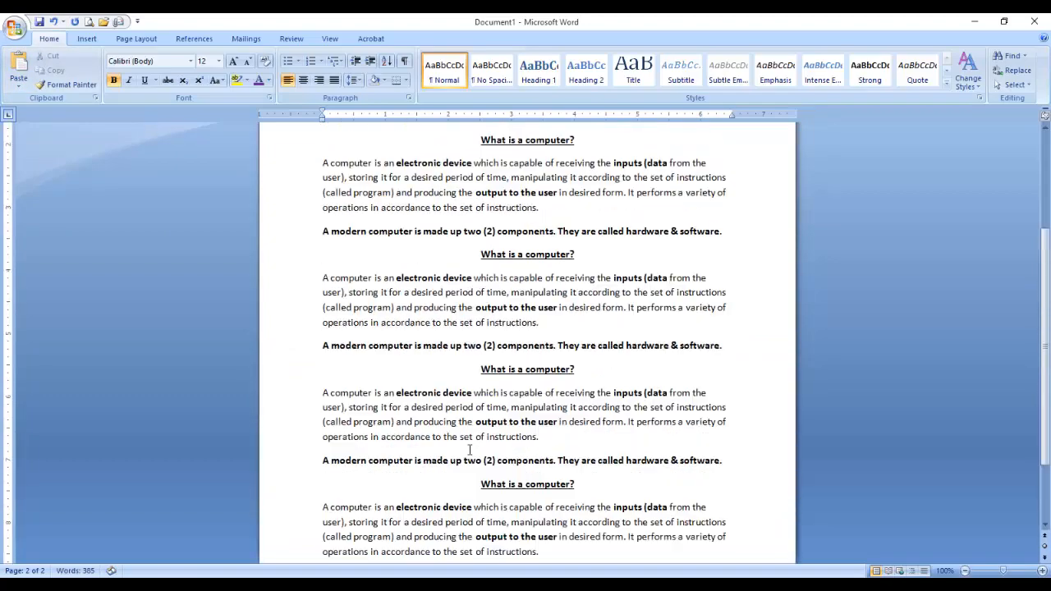
{"action": "scroll", "coordinate": [471, 450], "scroll_direction": "down", "scroll_amount": 6}
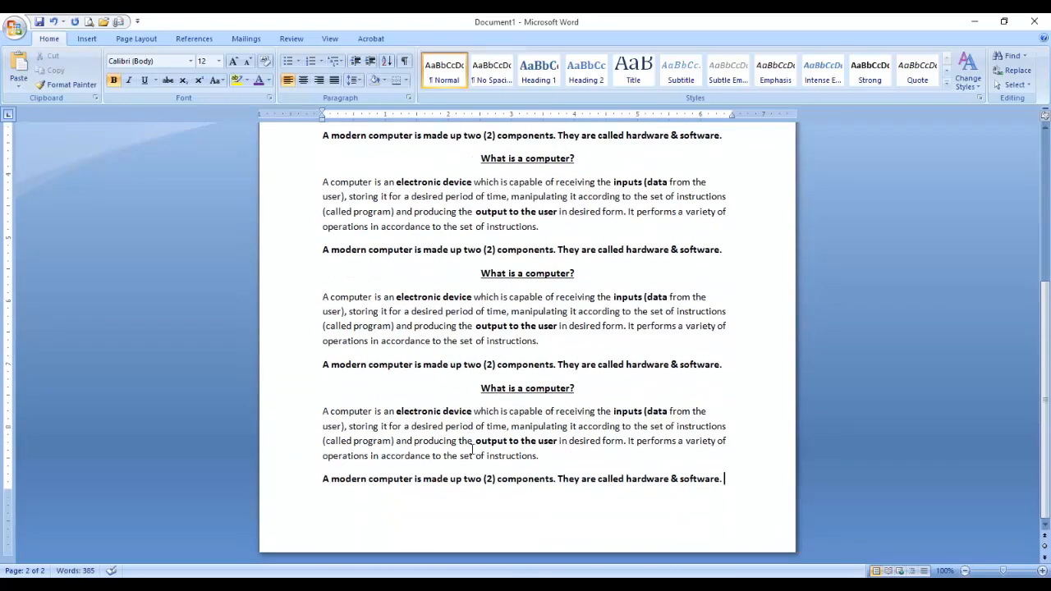
{"action": "scroll", "coordinate": [472, 448], "scroll_direction": "up", "scroll_amount": 4}
{"action": "scroll", "coordinate": [472, 447], "scroll_direction": "down", "scroll_amount": 4}
{"action": "scroll", "coordinate": [472, 447], "scroll_direction": "up", "scroll_amount": 8}
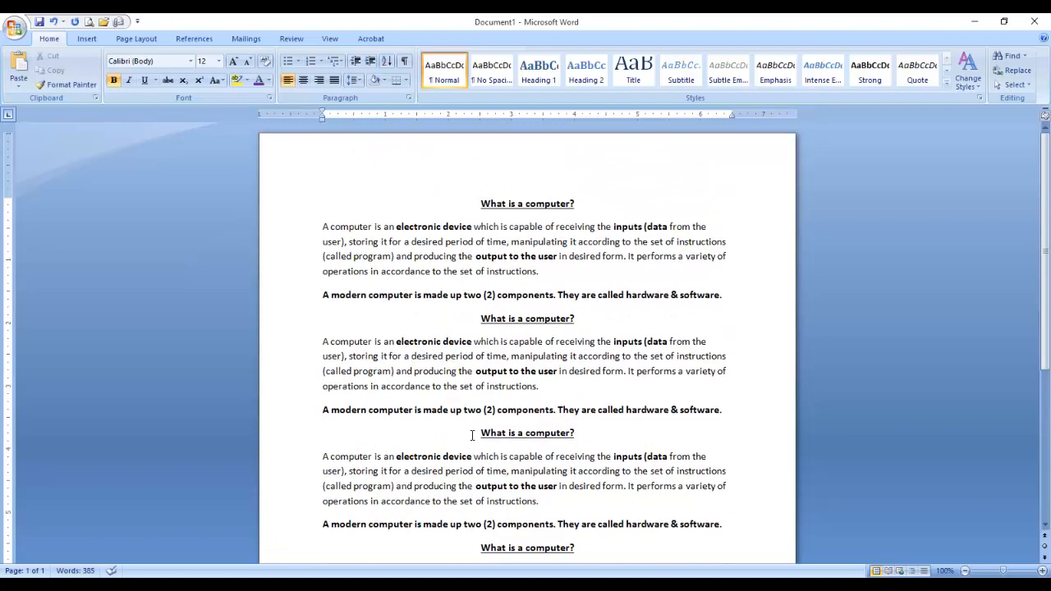
{"action": "scroll", "coordinate": [471, 437], "scroll_direction": "down", "scroll_amount": 5}
{"action": "scroll", "coordinate": [476, 432], "scroll_direction": "up", "scroll_amount": 5}
{"action": "scroll", "coordinate": [402, 230], "scroll_direction": "down", "scroll_amount": 3}
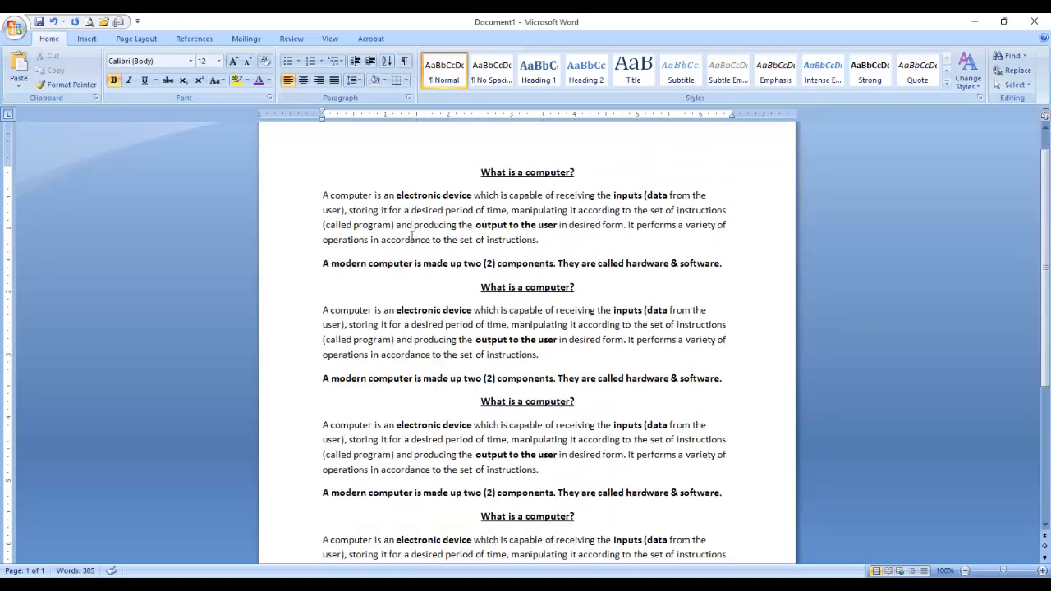
{"action": "scroll", "coordinate": [411, 243], "scroll_direction": "down", "scroll_amount": 4}
{"action": "scroll", "coordinate": [398, 373], "scroll_direction": "down", "scroll_amount": 3}
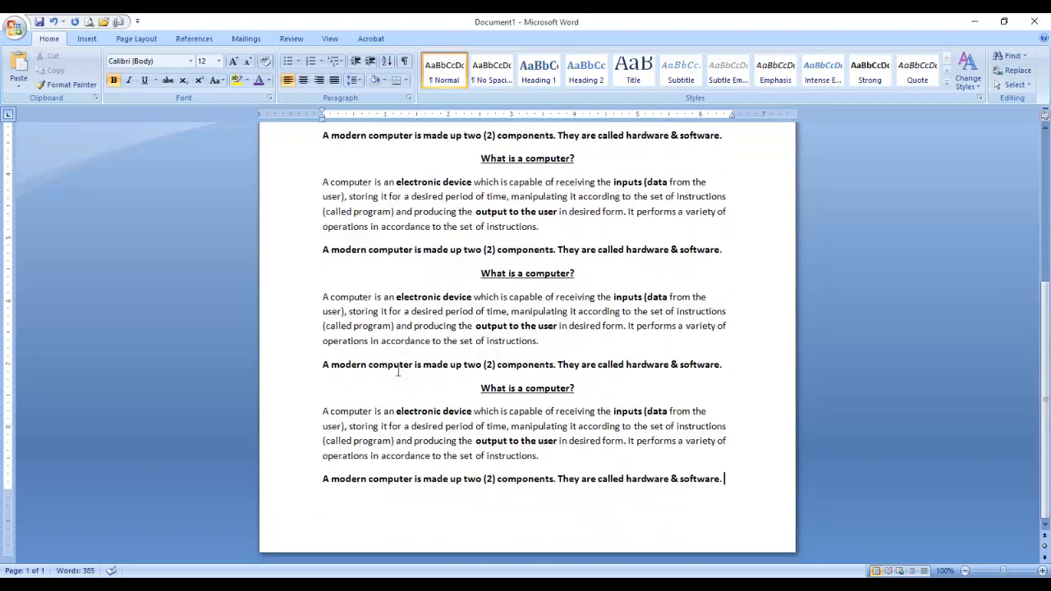
{"action": "scroll", "coordinate": [398, 371], "scroll_direction": "up", "scroll_amount": 8}
{"action": "scroll", "coordinate": [420, 338], "scroll_direction": "down", "scroll_amount": 2}
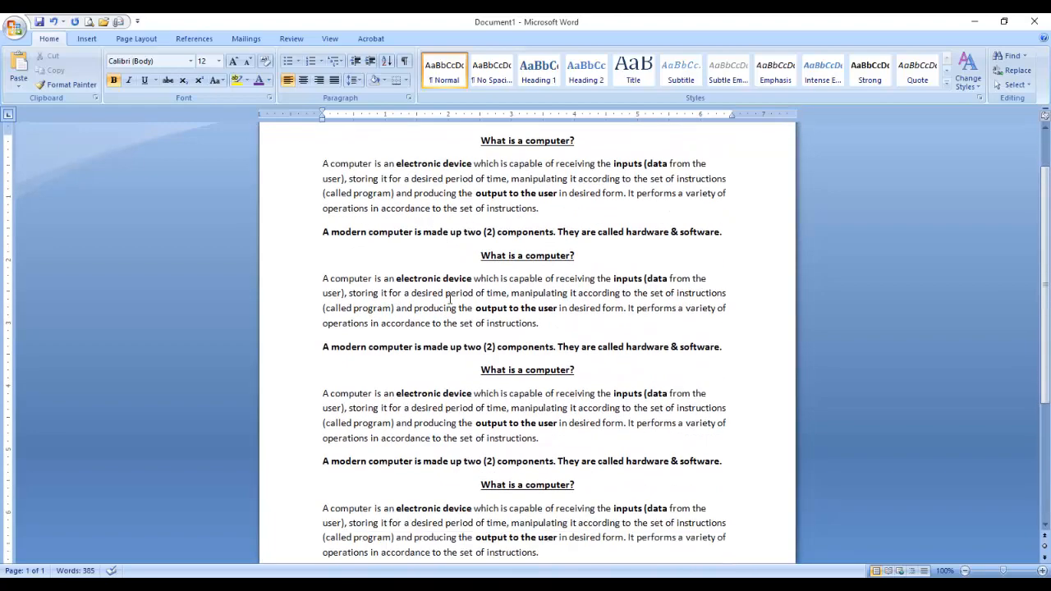
{"action": "scroll", "coordinate": [475, 214], "scroll_direction": "up", "scroll_amount": 2}
{"action": "scroll", "coordinate": [475, 235], "scroll_direction": "down", "scroll_amount": 6}
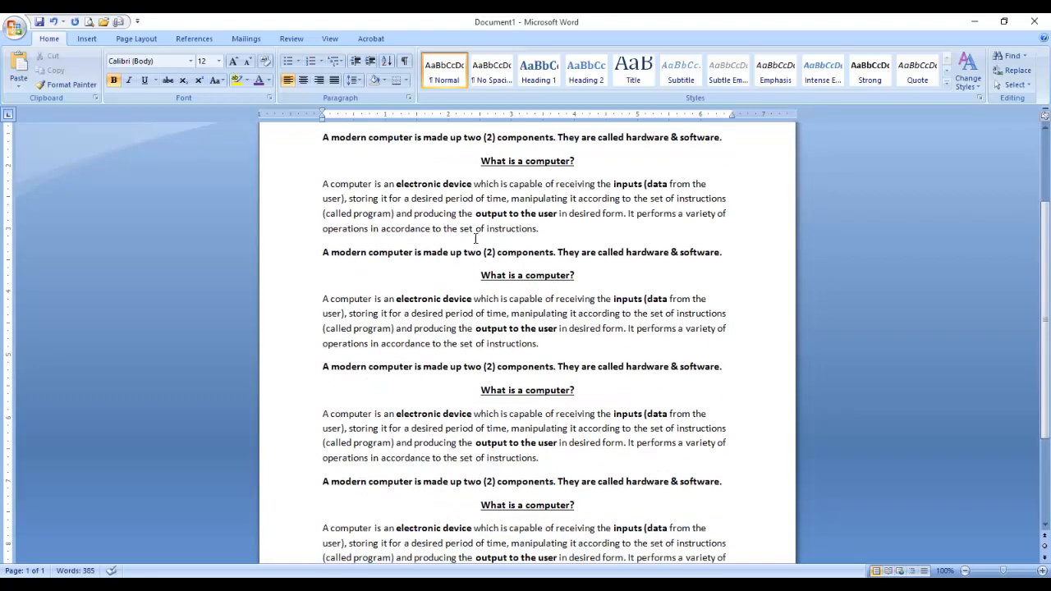
{"action": "scroll", "coordinate": [461, 333], "scroll_direction": "up", "scroll_amount": 3}
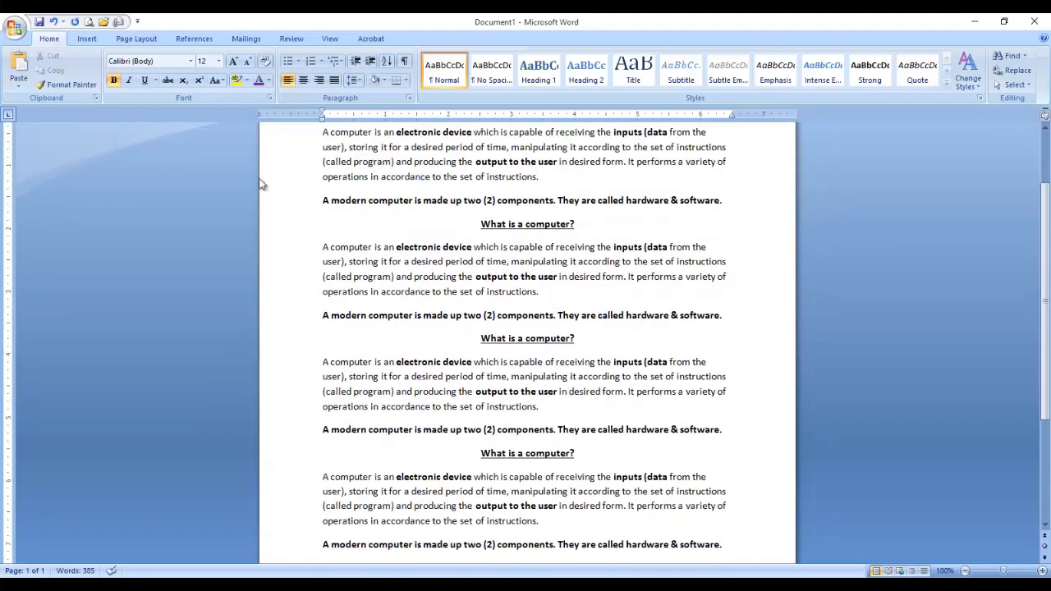
Change the second copy's heading, paragraph and bold line to UPPERCASE.
{"action": "left_click_drag", "start_coordinate": [482, 228], "coordinate": [750, 323]}
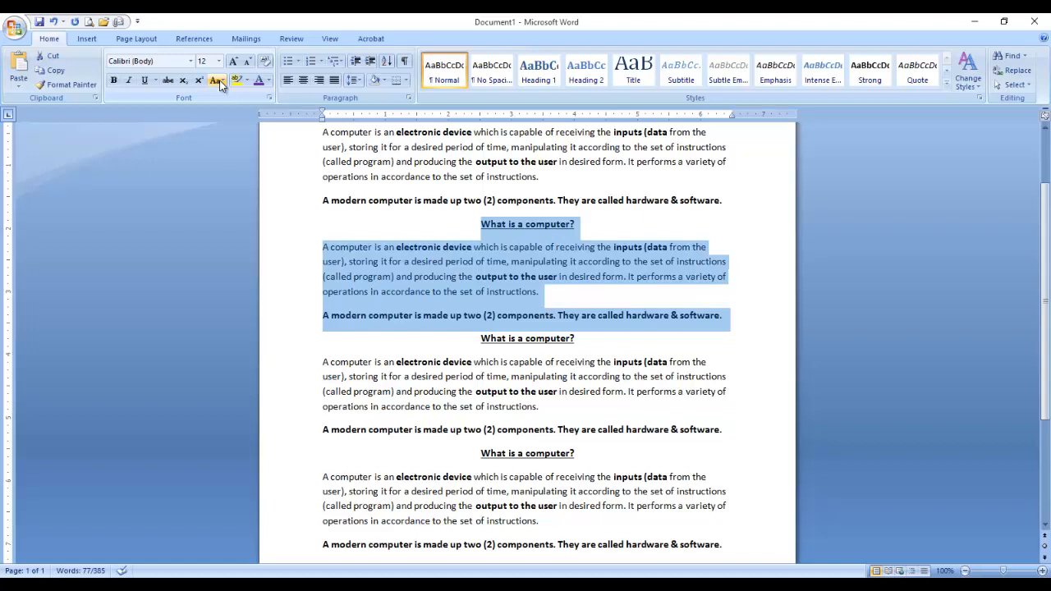
{"action": "left_click_drag", "start_coordinate": [482, 226], "coordinate": [742, 319]}
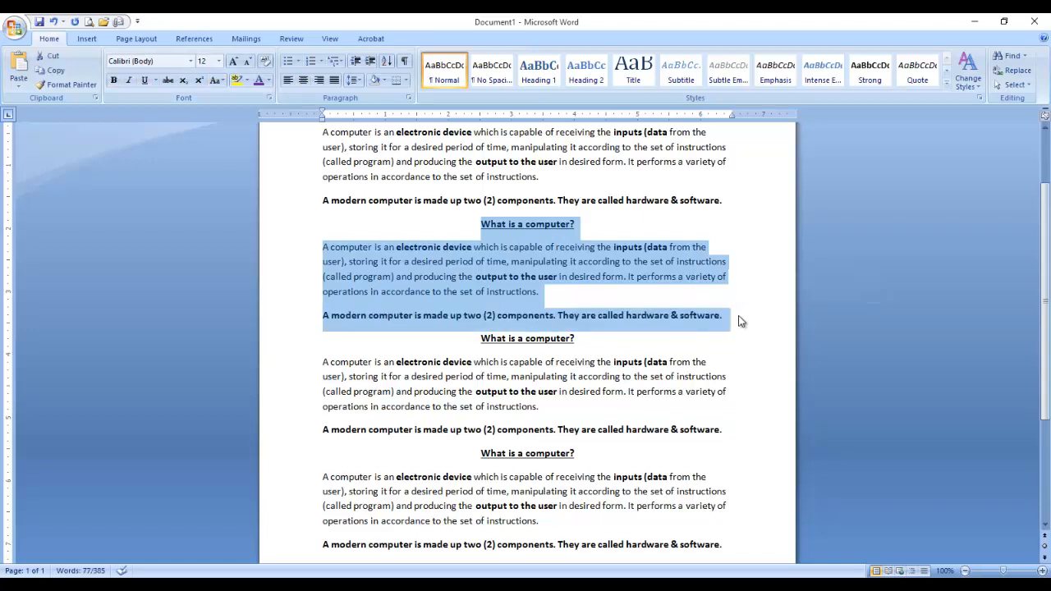
{"action": "left_click", "coordinate": [216, 80]}
{"action": "left_click", "coordinate": [239, 129]}
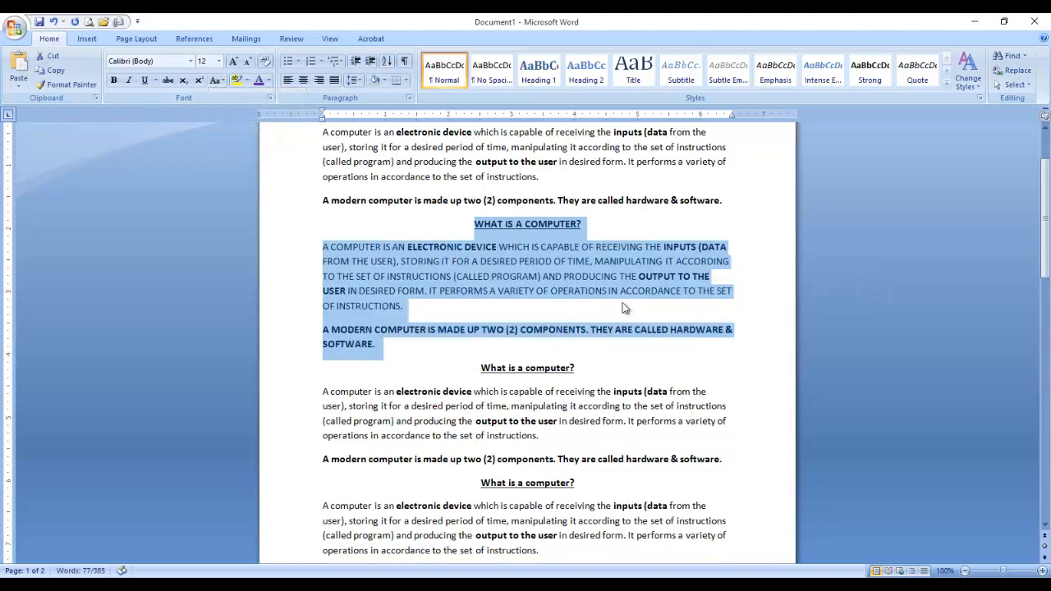
{"action": "left_click", "coordinate": [611, 291]}
{"action": "scroll", "coordinate": [507, 238], "scroll_direction": "down", "scroll_amount": 2}
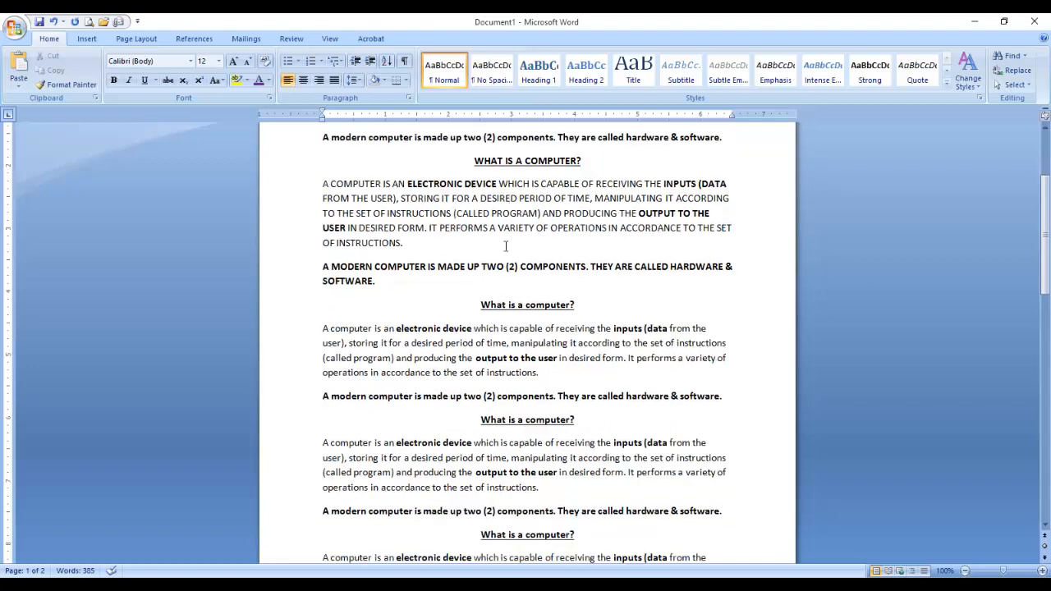
Color the third copy's heading, paragraph and bold line Dark Blue.
{"action": "left_click_drag", "start_coordinate": [474, 308], "coordinate": [767, 413]}
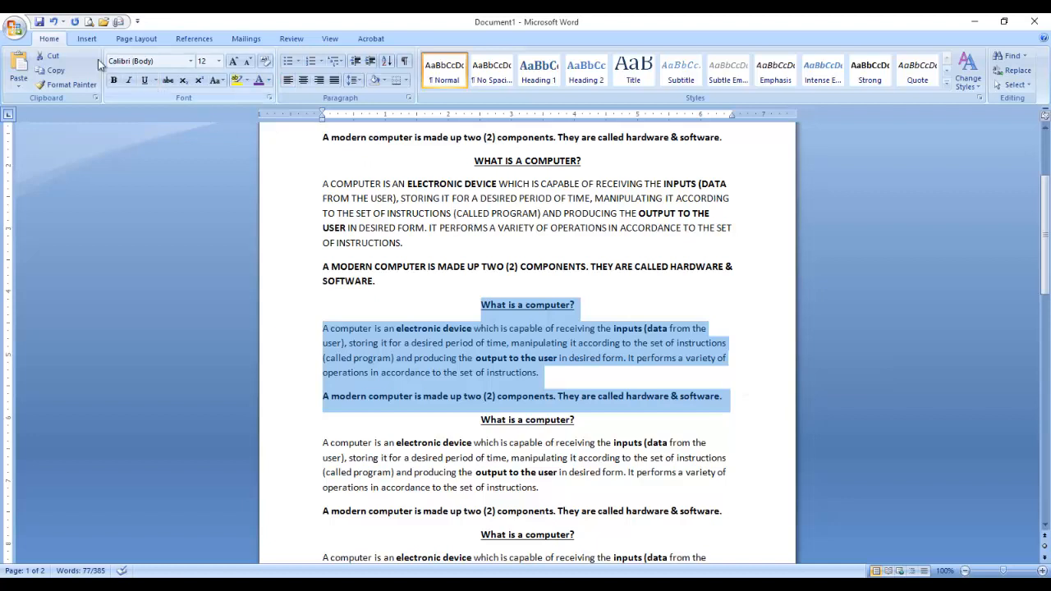
{"action": "left_click", "coordinate": [268, 79]}
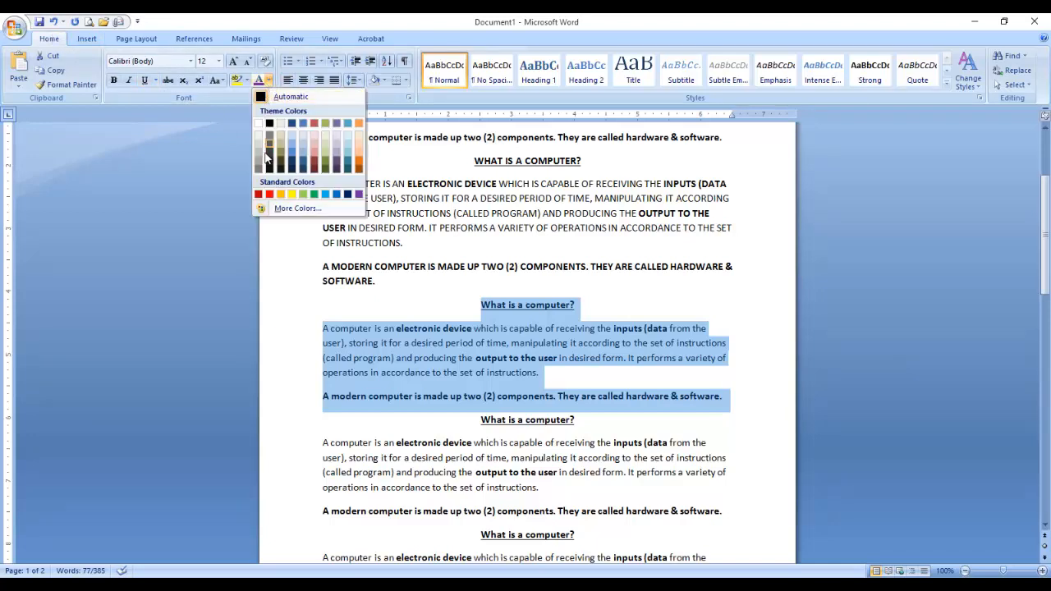
{"action": "left_click", "coordinate": [347, 195]}
{"action": "scroll", "coordinate": [481, 320], "scroll_direction": "down", "scroll_amount": 1}
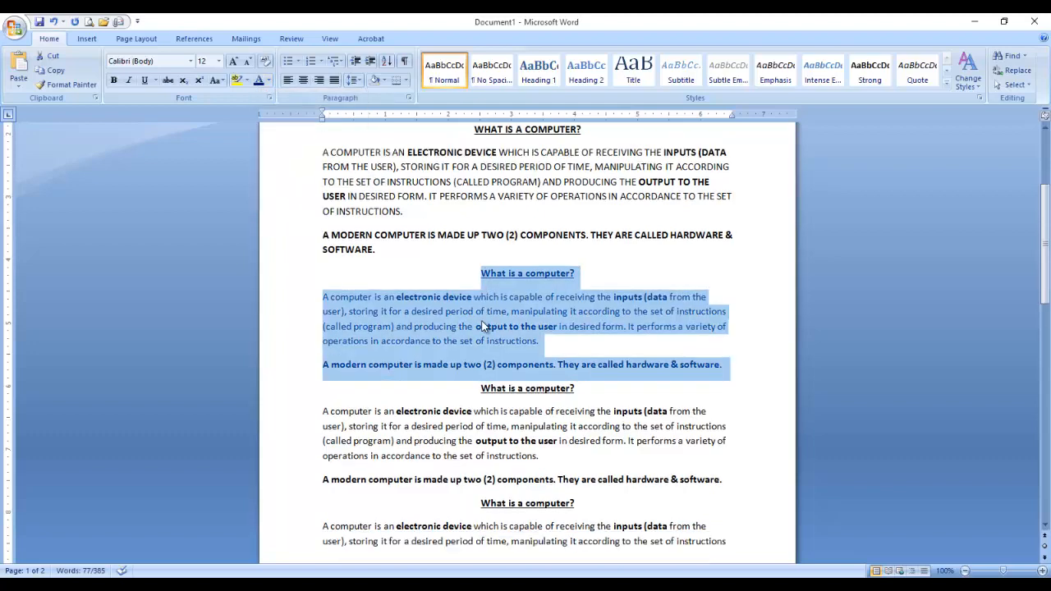
{"action": "left_click", "coordinate": [530, 274]}
{"action": "scroll", "coordinate": [525, 308], "scroll_direction": "down", "scroll_amount": 2}
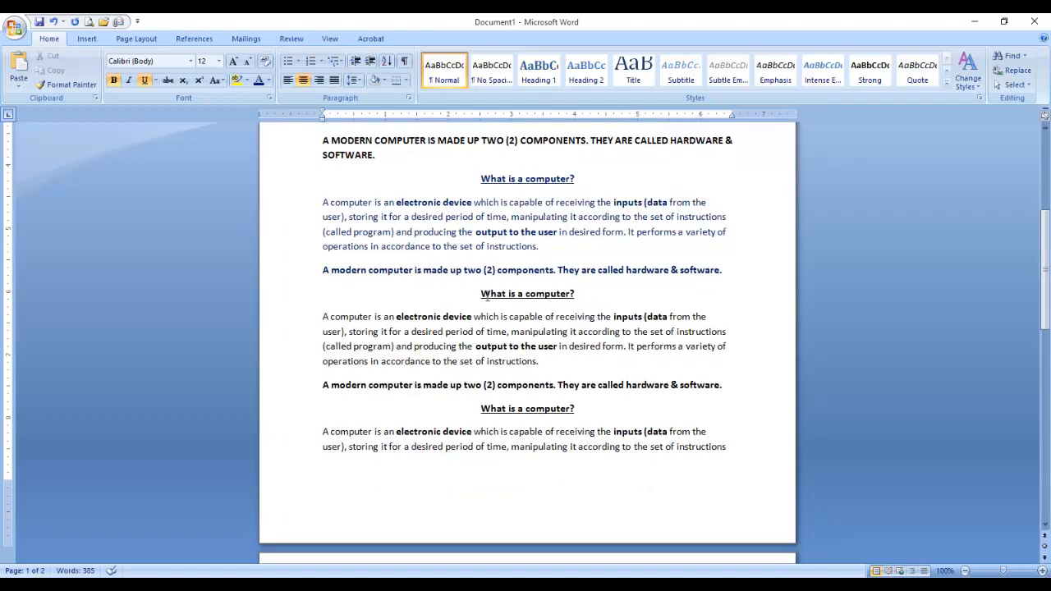
{"action": "scroll", "coordinate": [505, 320], "scroll_direction": "up", "scroll_amount": 4}
{"action": "scroll", "coordinate": [508, 323], "scroll_direction": "down", "scroll_amount": 3}
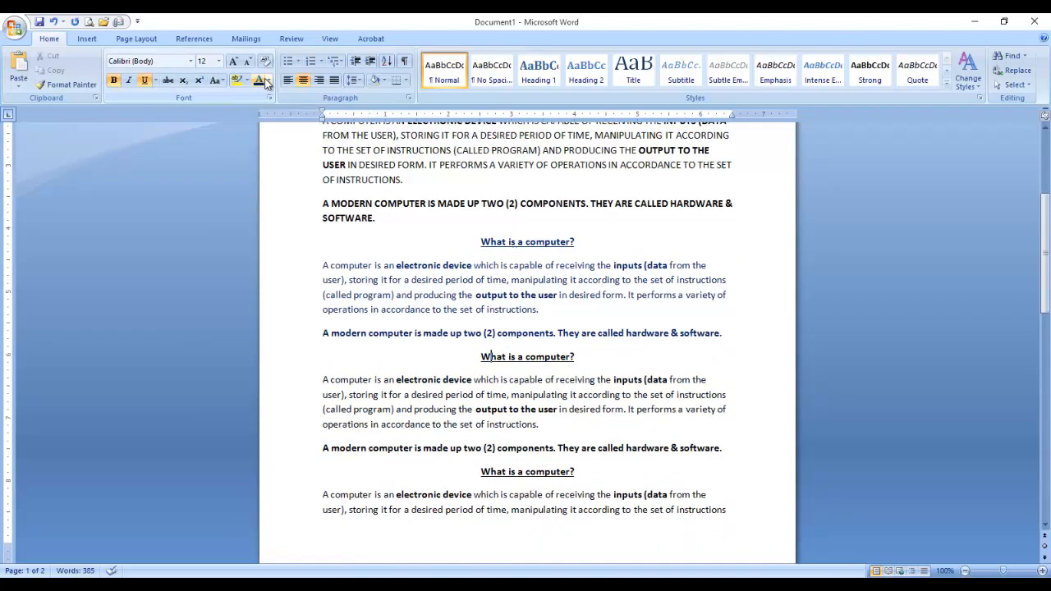
{"action": "left_click_drag", "start_coordinate": [482, 243], "coordinate": [709, 323]}
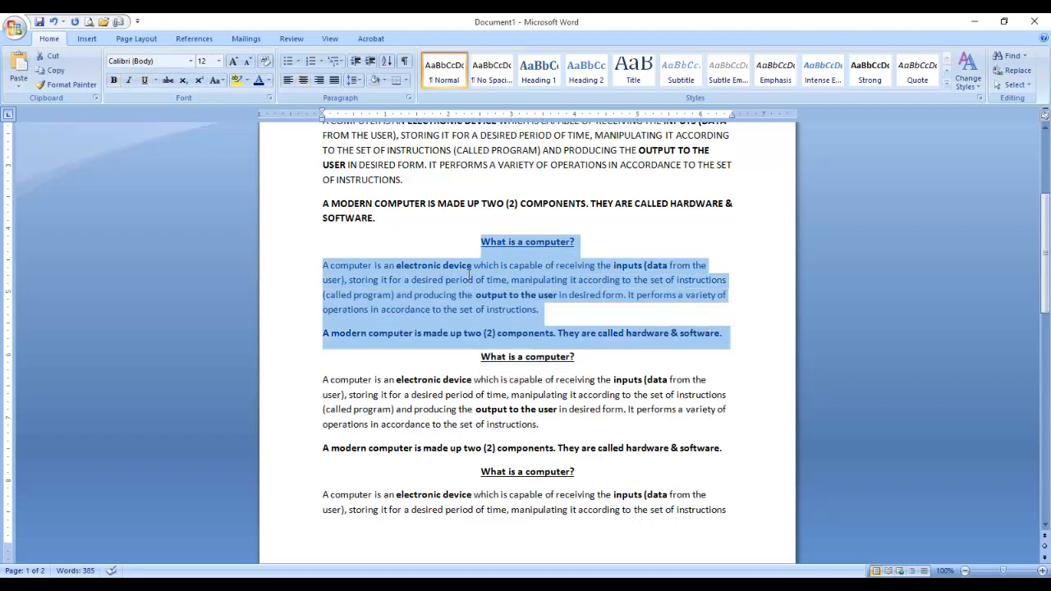
{"action": "left_click", "coordinate": [508, 398]}
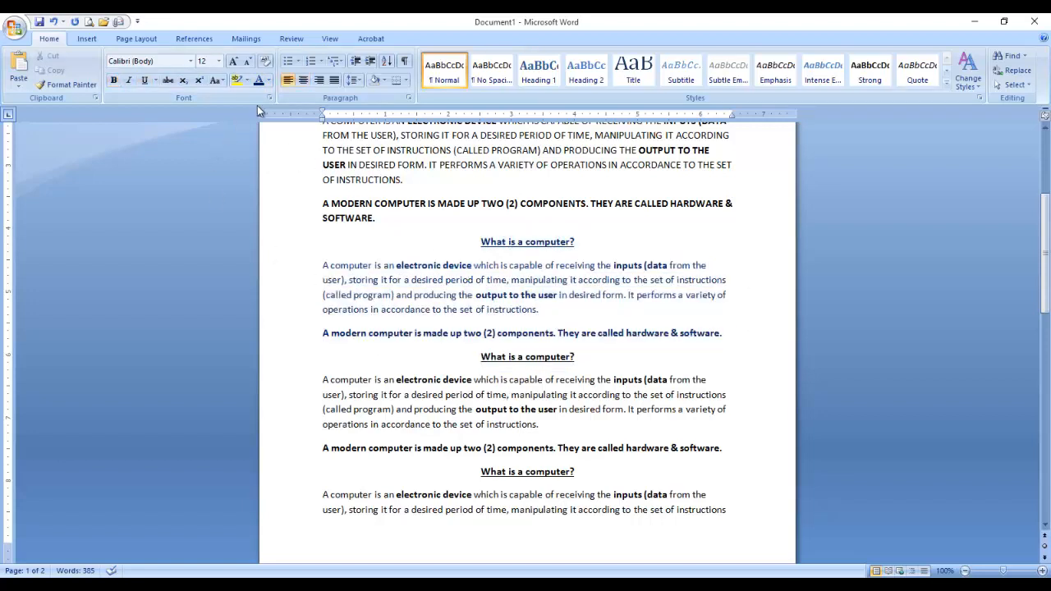
{"action": "left_click_drag", "start_coordinate": [398, 381], "coordinate": [475, 382]}
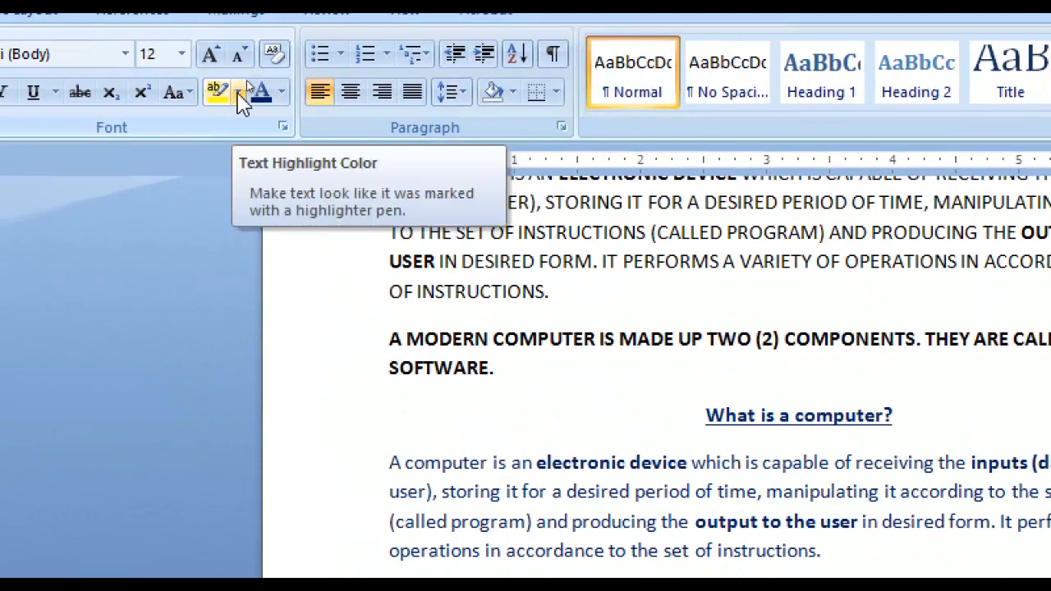
{"action": "left_click", "coordinate": [239, 96]}
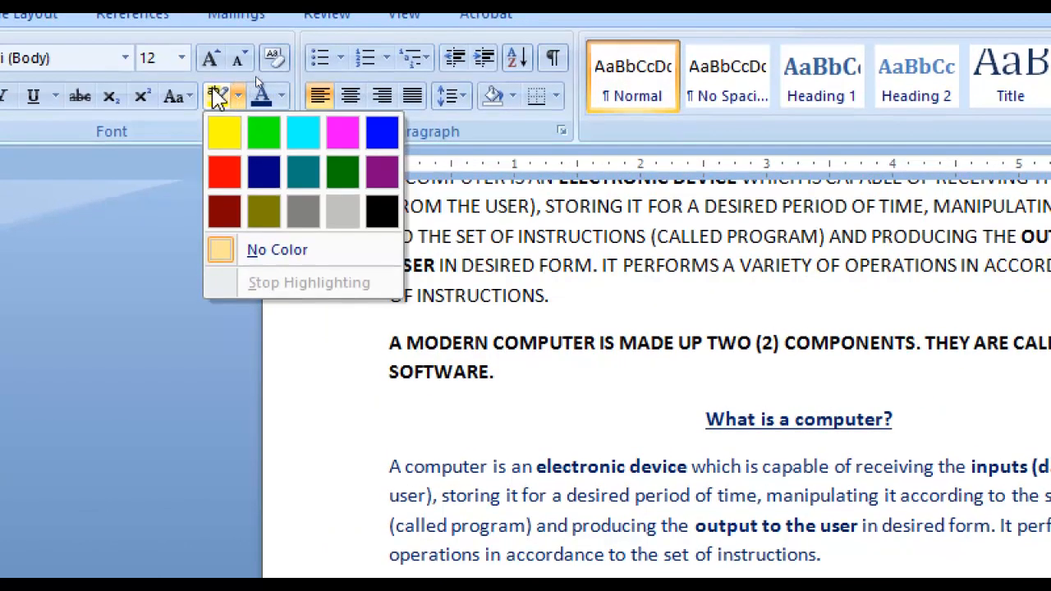
{"action": "left_click", "coordinate": [281, 92]}
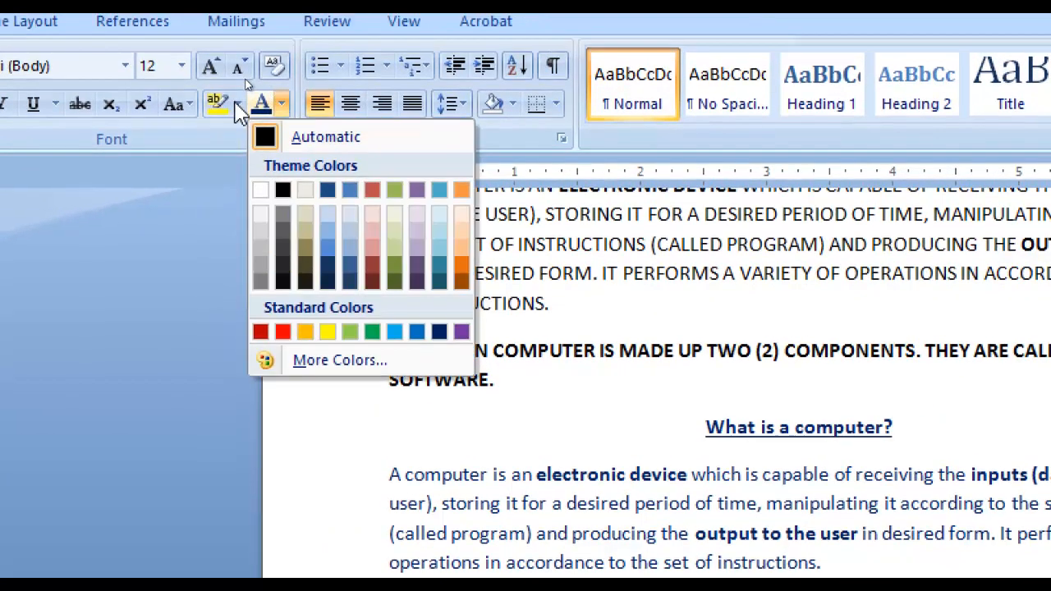
{"action": "left_click", "coordinate": [237, 97]}
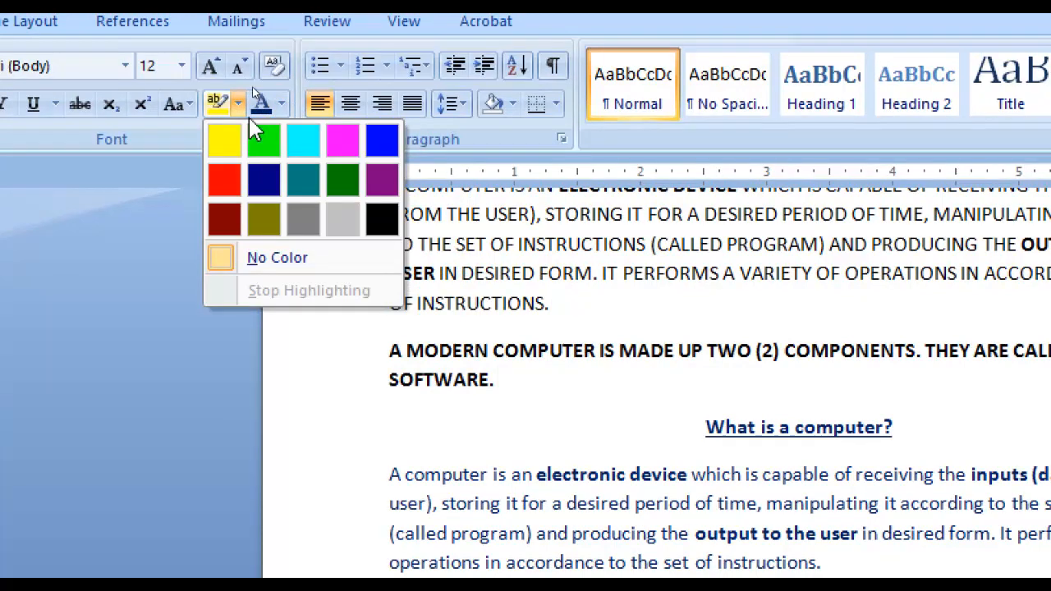
{"action": "left_click", "coordinate": [242, 103]}
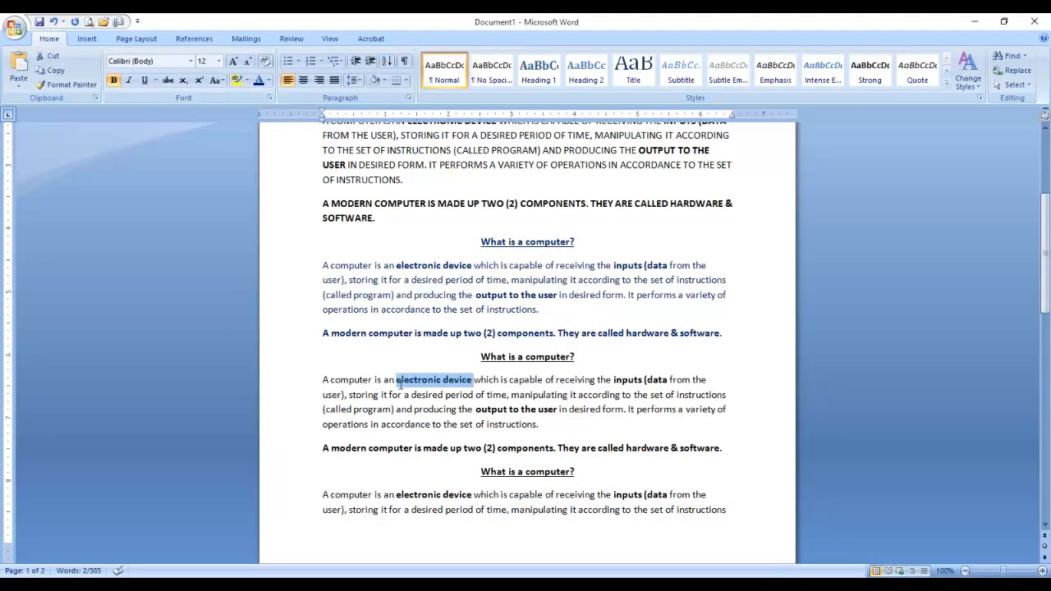
Highlight 'electronic device' in the fourth copy yellow.
{"action": "left_click", "coordinate": [401, 382]}
{"action": "left_click_drag", "start_coordinate": [395, 380], "coordinate": [473, 381]}
{"action": "left_click", "coordinate": [466, 390]}
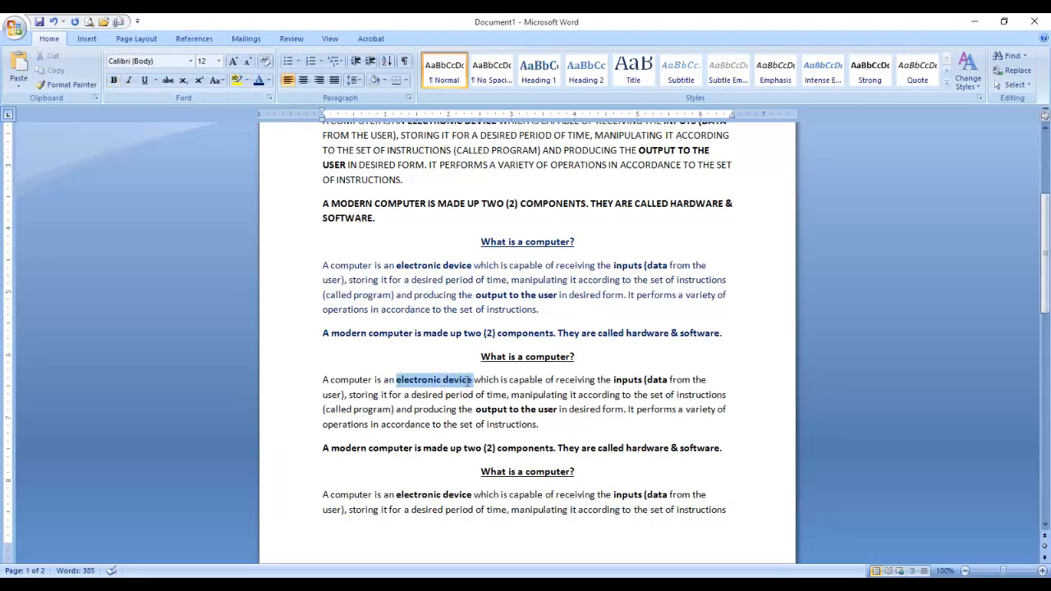
{"action": "left_click", "coordinate": [247, 80]}
{"action": "left_click", "coordinate": [240, 98]}
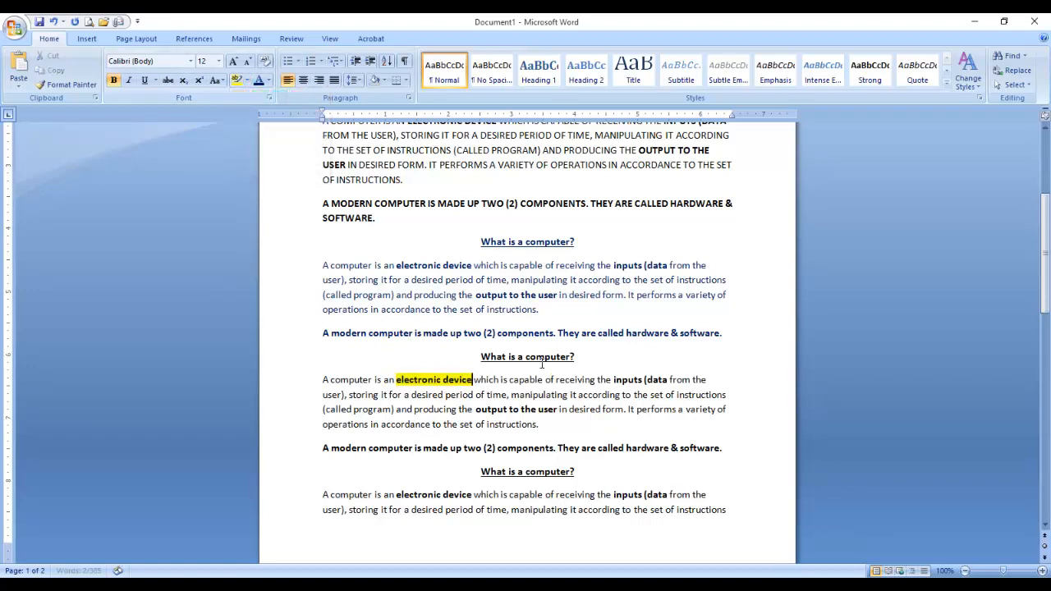
{"action": "left_click", "coordinate": [545, 380]}
Highlight the key terms 'inputs (data' and 'output to the user' yellow.
{"action": "left_click_drag", "start_coordinate": [614, 381], "coordinate": [659, 381]}
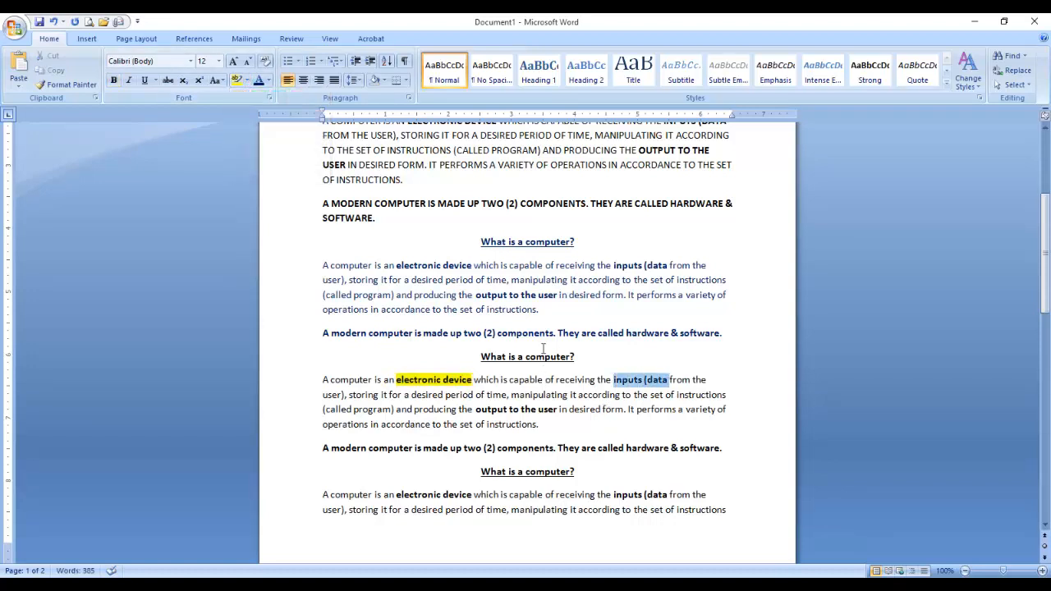
{"action": "left_click", "coordinate": [247, 80]}
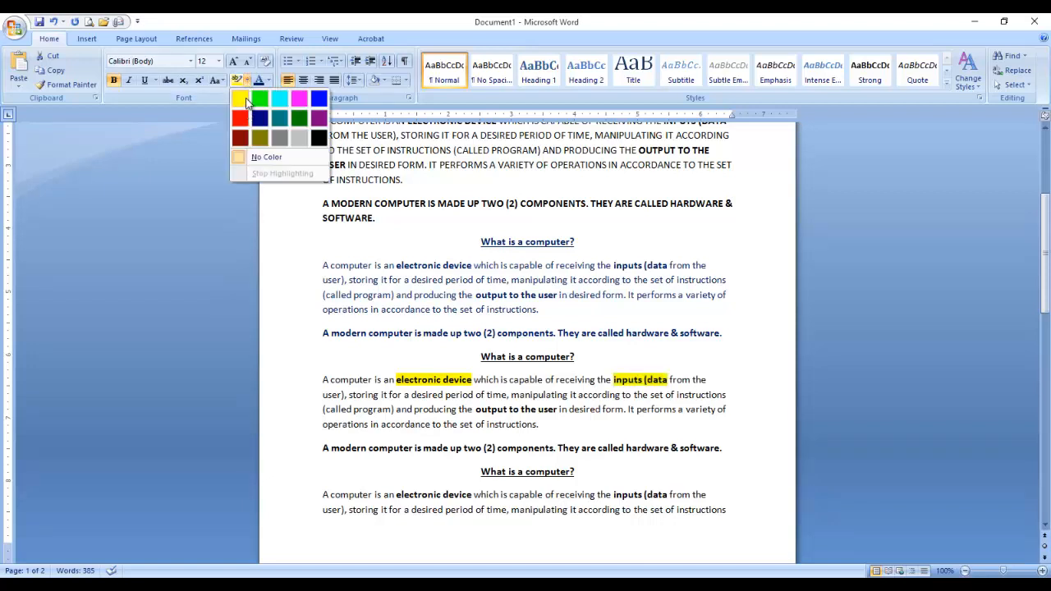
{"action": "left_click", "coordinate": [246, 100]}
{"action": "left_click_drag", "start_coordinate": [477, 410], "coordinate": [549, 416]}
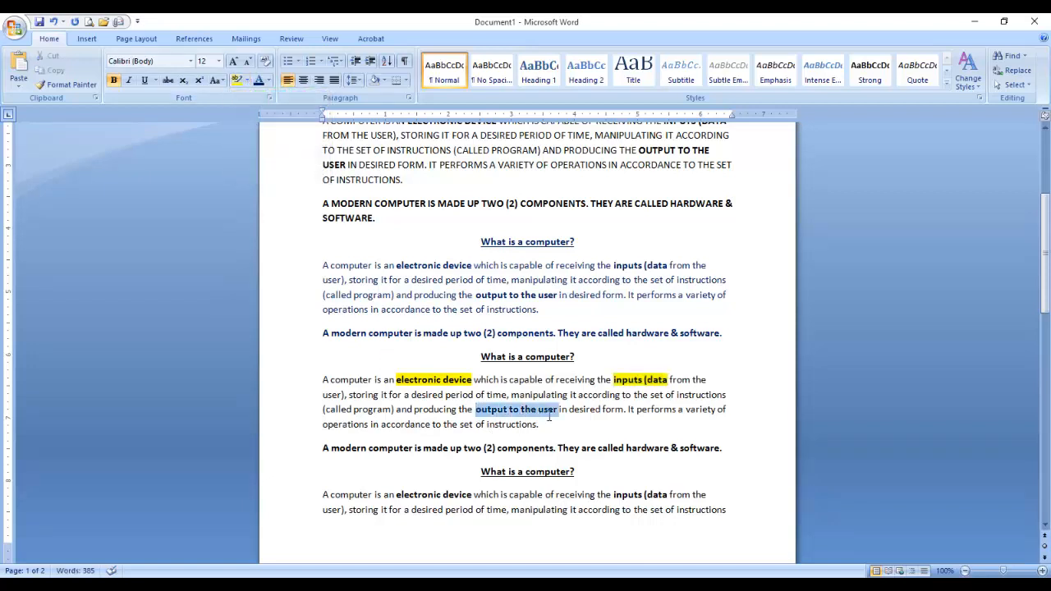
{"action": "left_click", "coordinate": [247, 80]}
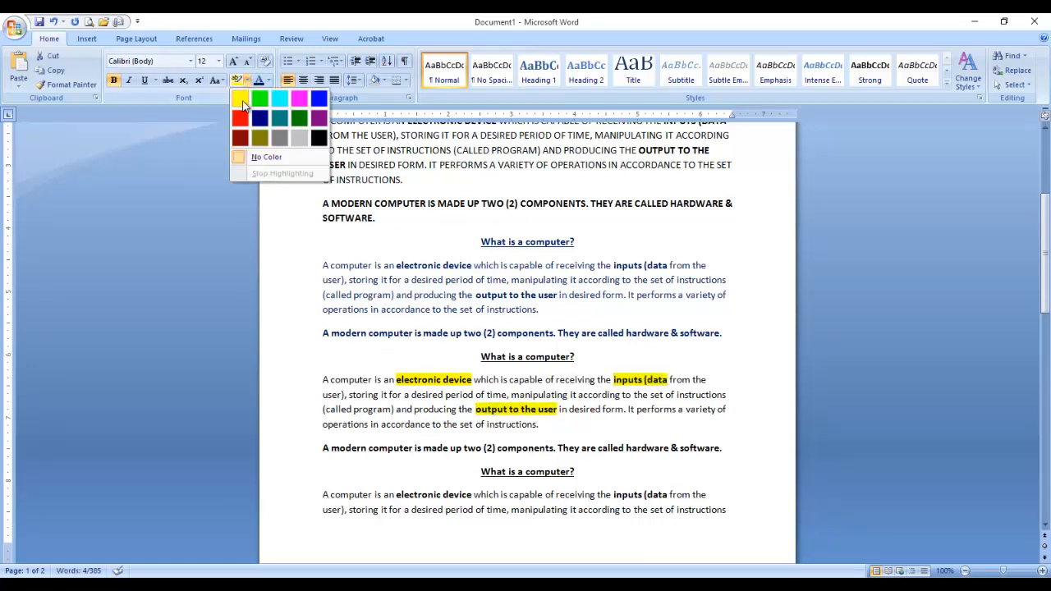
{"action": "left_click", "coordinate": [243, 102]}
{"action": "left_click", "coordinate": [369, 448]}
Highlight the fourth copy's bold hardware & software sentence yellow.
{"action": "left_click_drag", "start_coordinate": [320, 449], "coordinate": [722, 450]}
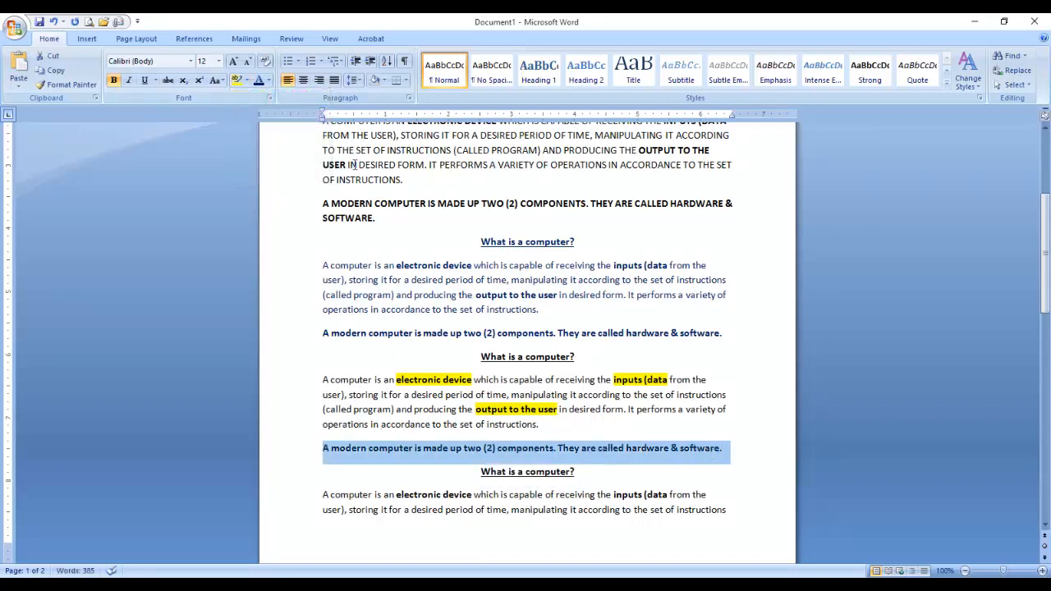
{"action": "left_click", "coordinate": [236, 79]}
{"action": "scroll", "coordinate": [380, 316], "scroll_direction": "down", "scroll_amount": 3}
{"action": "left_click", "coordinate": [380, 318]}
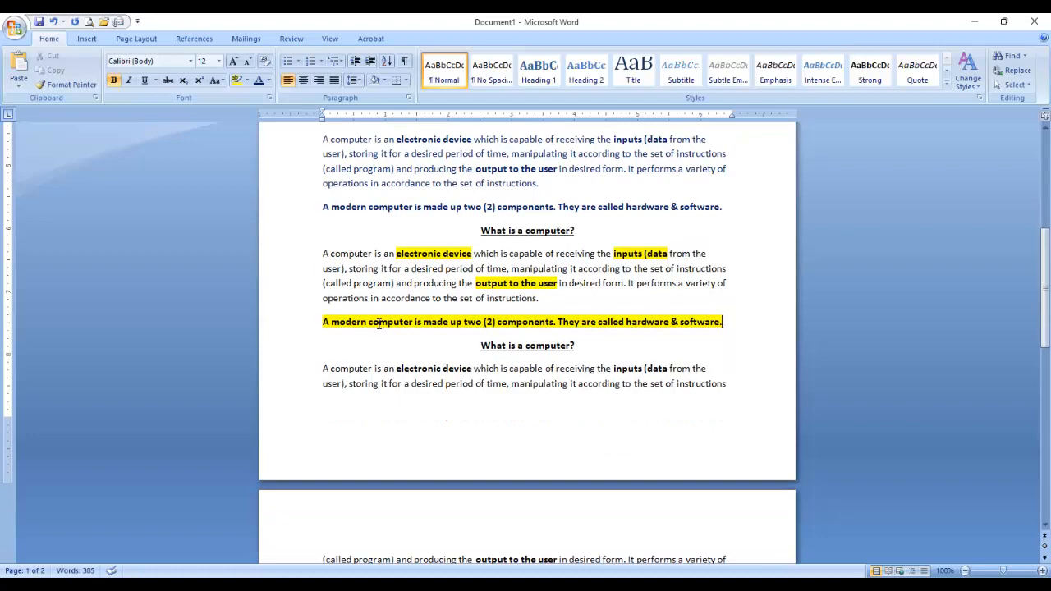
{"action": "scroll", "coordinate": [380, 323], "scroll_direction": "up", "scroll_amount": 7}
{"action": "scroll", "coordinate": [379, 323], "scroll_direction": "down", "scroll_amount": 4}
{"action": "scroll", "coordinate": [379, 323], "scroll_direction": "down", "scroll_amount": 7}
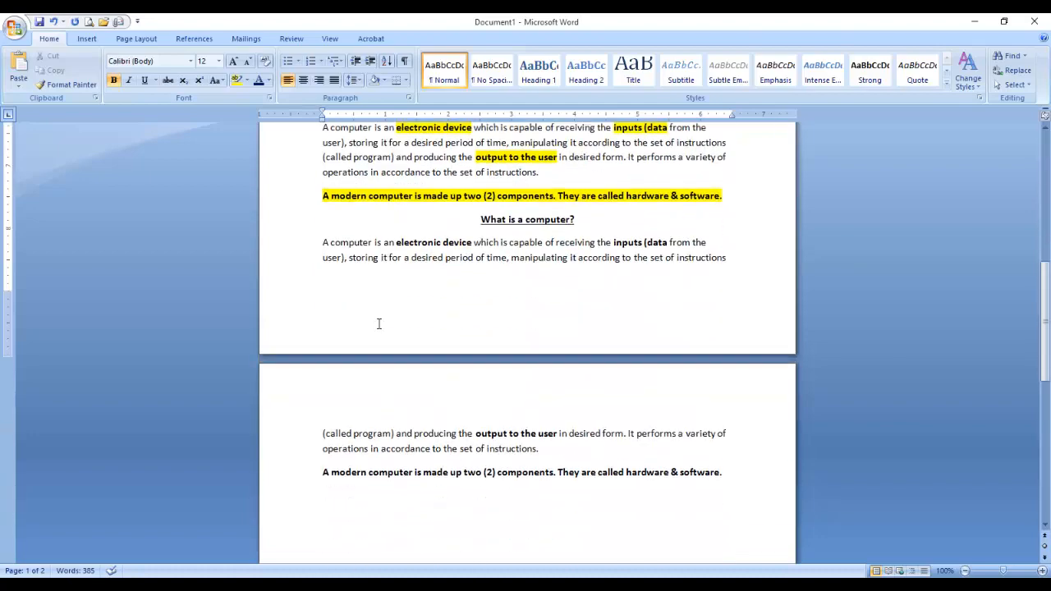
{"action": "scroll", "coordinate": [379, 324], "scroll_direction": "up", "scroll_amount": 12}
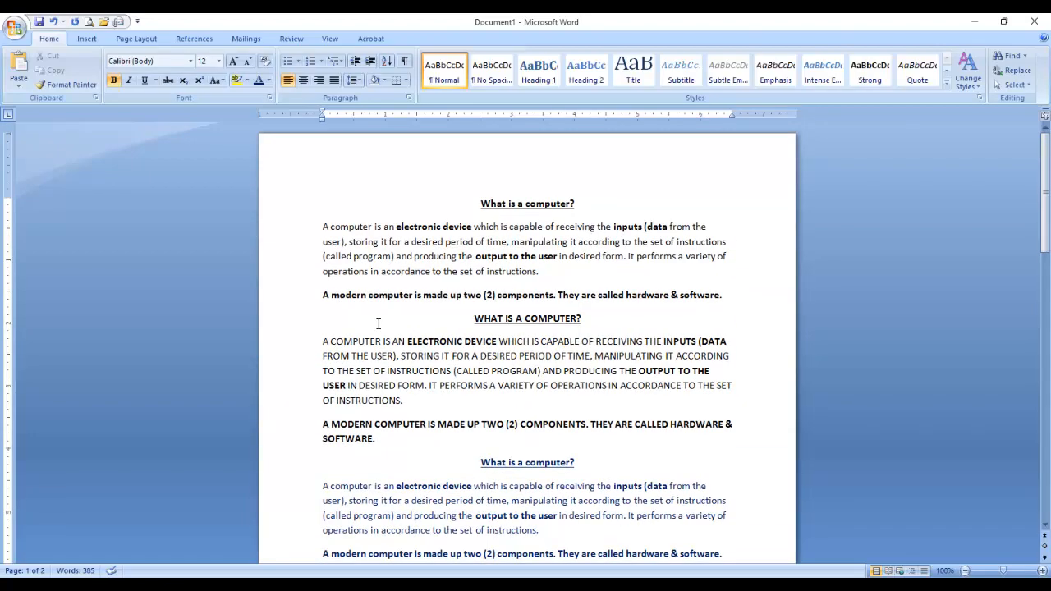
{"action": "scroll", "coordinate": [379, 324], "scroll_direction": "down", "scroll_amount": 5}
{"action": "scroll", "coordinate": [379, 322], "scroll_direction": "down", "scroll_amount": 8}
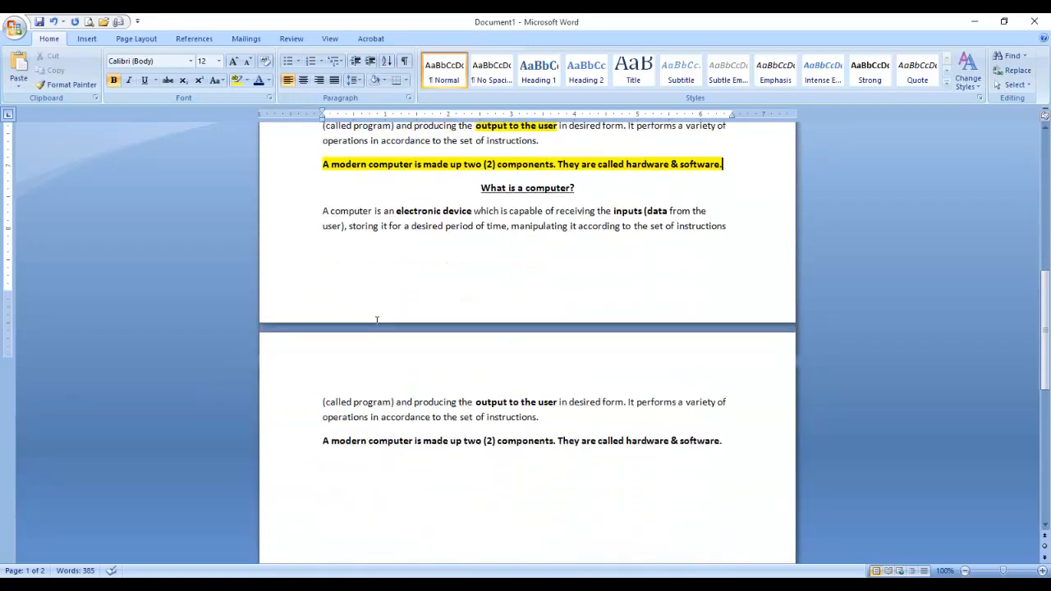
Delete the partial fifth copy spilling onto page 2, leaving 309 words.
{"action": "left_click_drag", "start_coordinate": [477, 188], "coordinate": [720, 485]}
{"action": "key", "text": "Delete"}
{"action": "scroll", "coordinate": [517, 350], "scroll_direction": "up", "scroll_amount": 7}
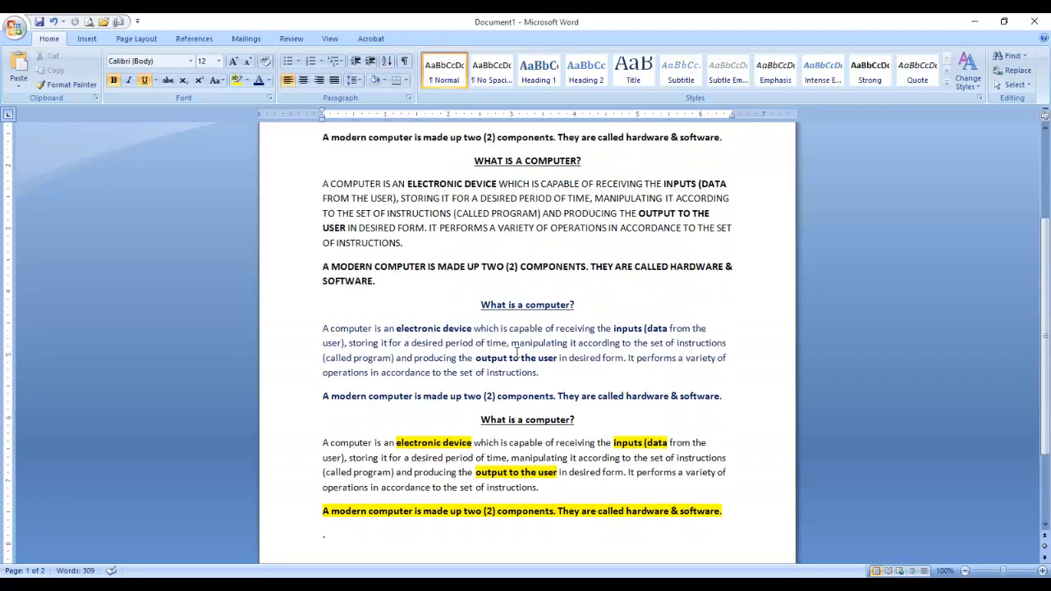
{"action": "scroll", "coordinate": [517, 350], "scroll_direction": "down", "scroll_amount": 2}
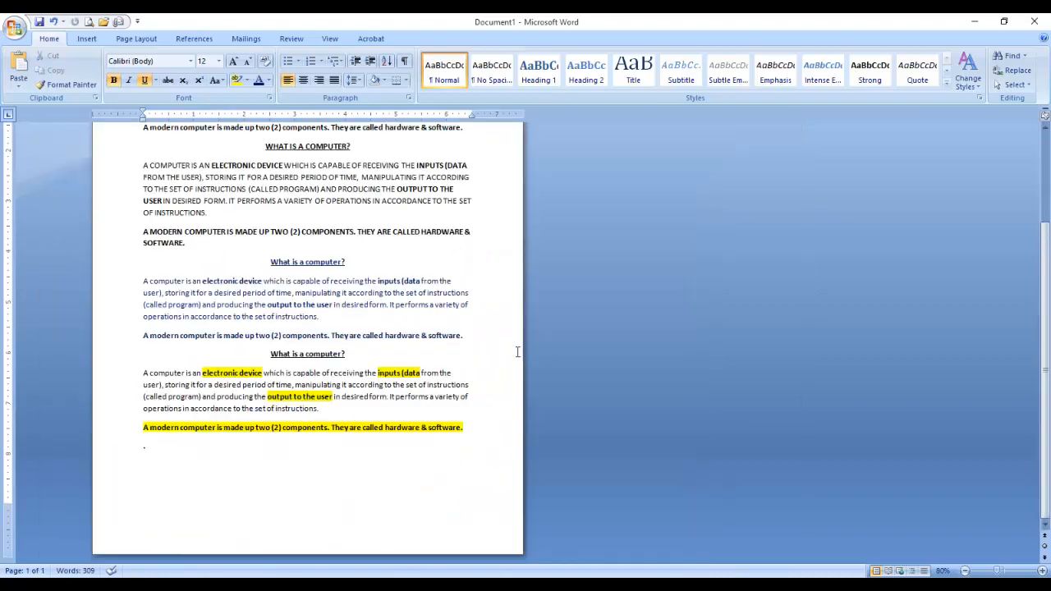
{"action": "scroll", "coordinate": [518, 351], "scroll_direction": "up", "scroll_amount": 3}
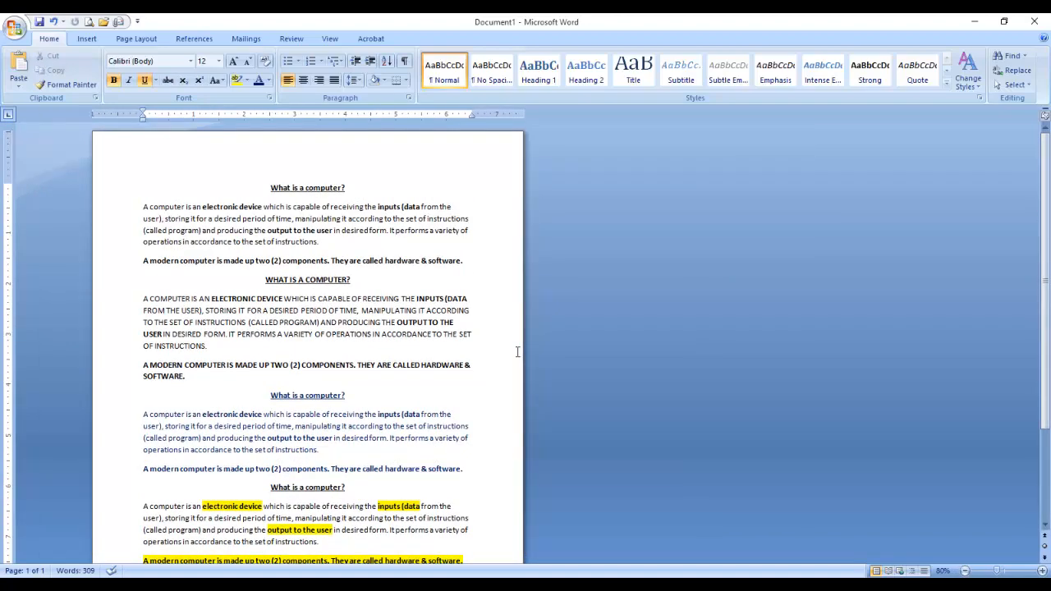
{"action": "scroll", "coordinate": [517, 351], "scroll_direction": "down", "scroll_amount": 2}
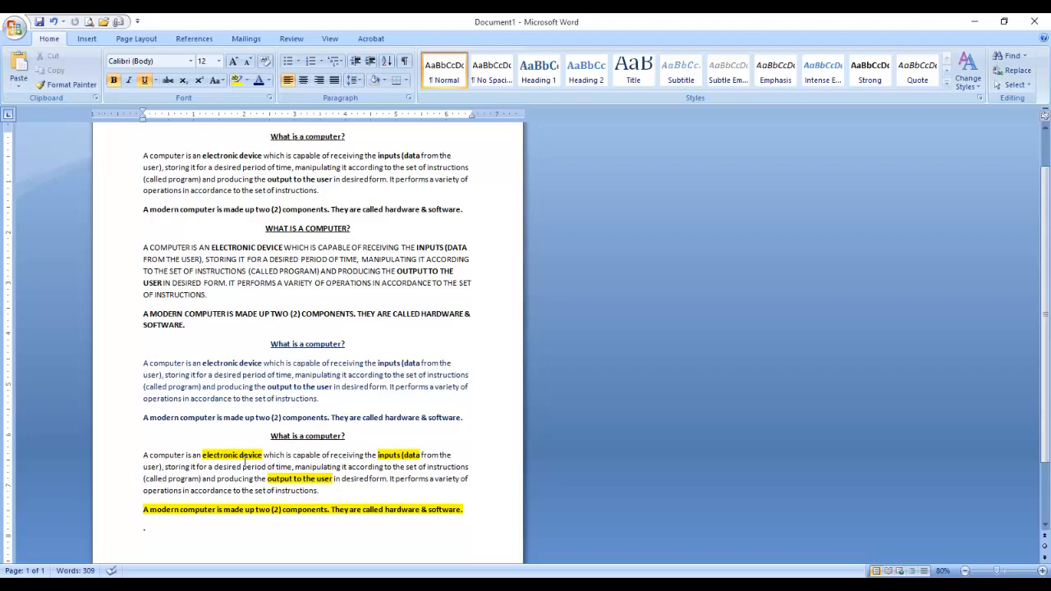
{"action": "scroll", "coordinate": [402, 400], "scroll_direction": "up", "scroll_amount": 3}
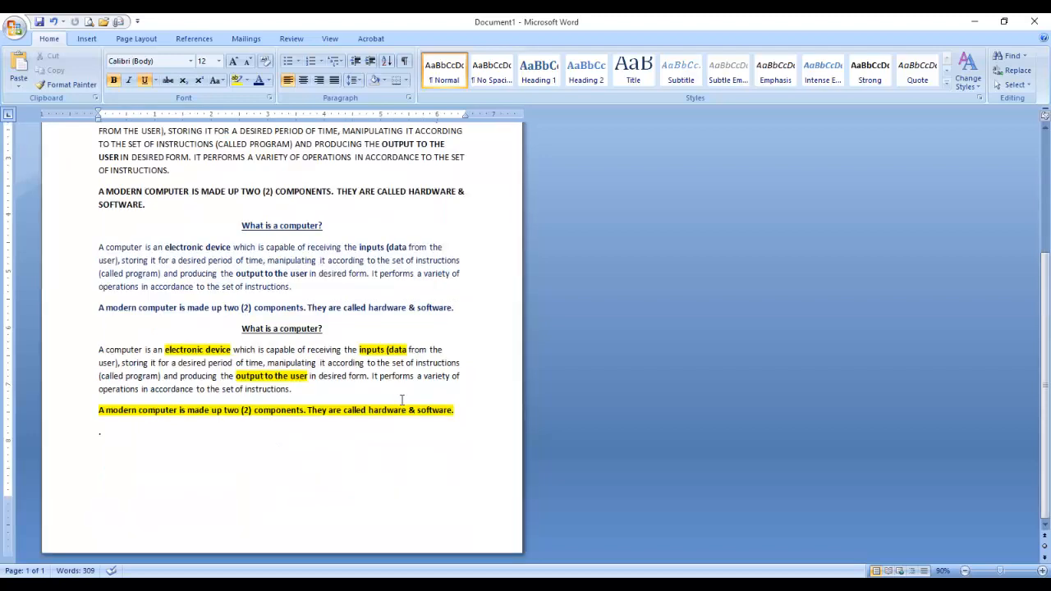
{"action": "scroll", "coordinate": [402, 400], "scroll_direction": "down", "scroll_amount": 1}
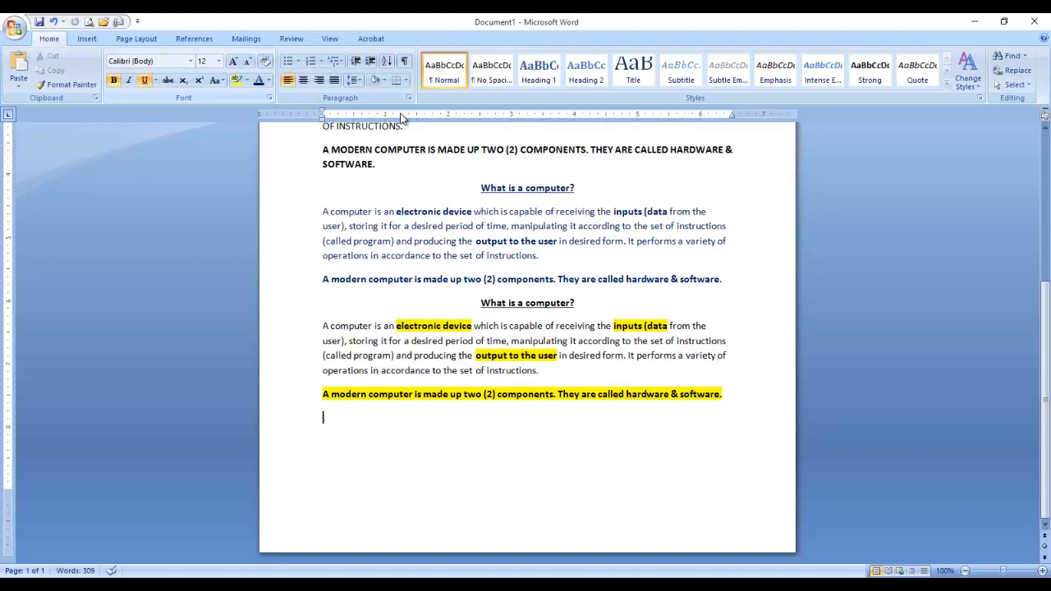
{"action": "scroll", "coordinate": [446, 338], "scroll_direction": "up", "scroll_amount": 5}
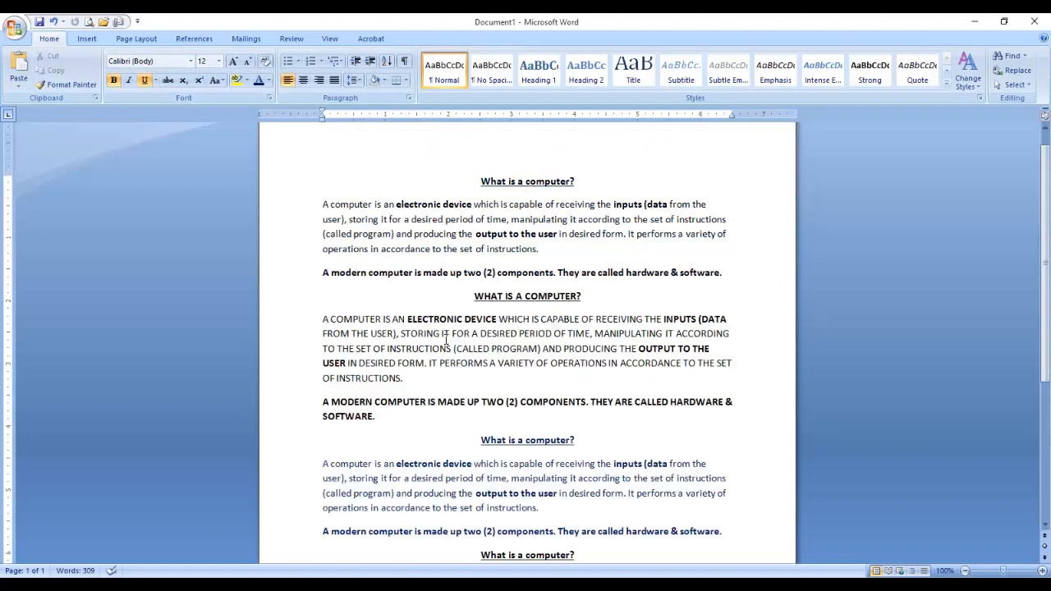
View PowerPoint slide 3 'What is a Computer?', selecting 'output to the user', then minimize.
{"action": "left_click", "coordinate": [433, 585]}
{"action": "left_click", "coordinate": [94, 185]}
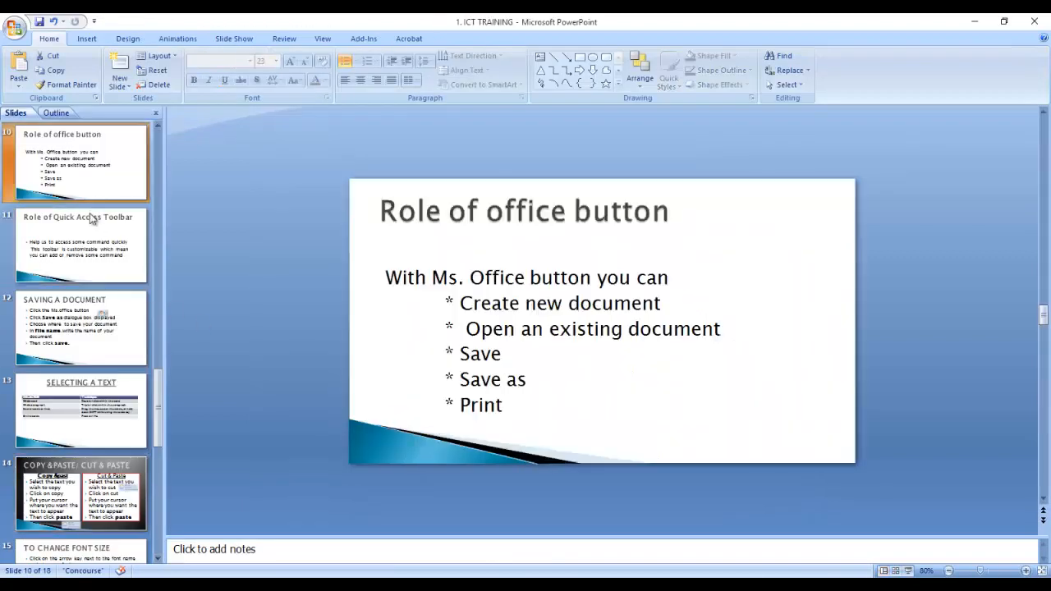
{"action": "scroll", "coordinate": [90, 215], "scroll_direction": "up", "scroll_amount": 9}
{"action": "left_click", "coordinate": [90, 349]}
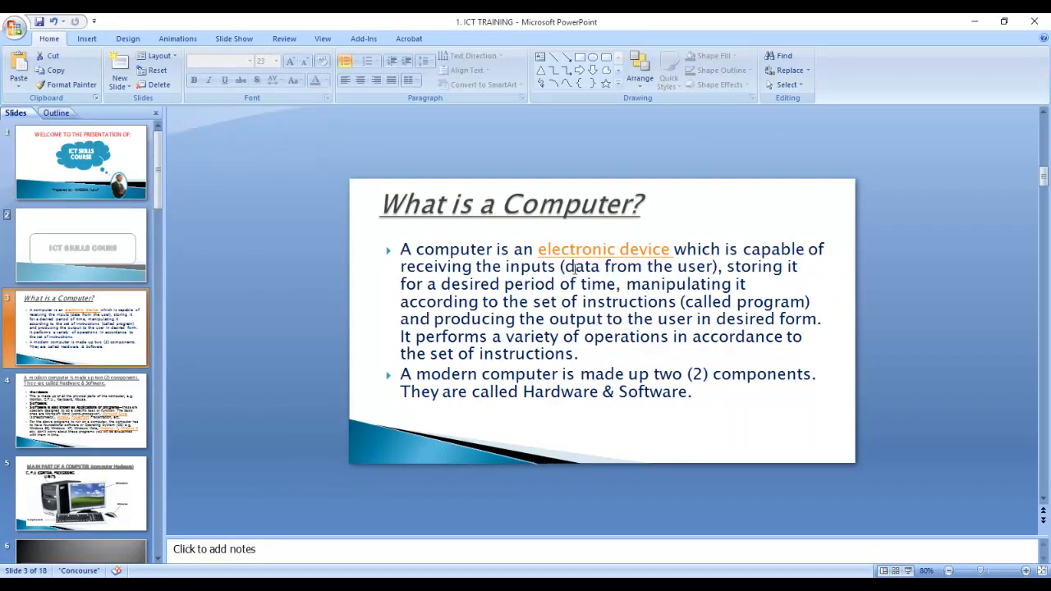
{"action": "left_click", "coordinate": [722, 267]}
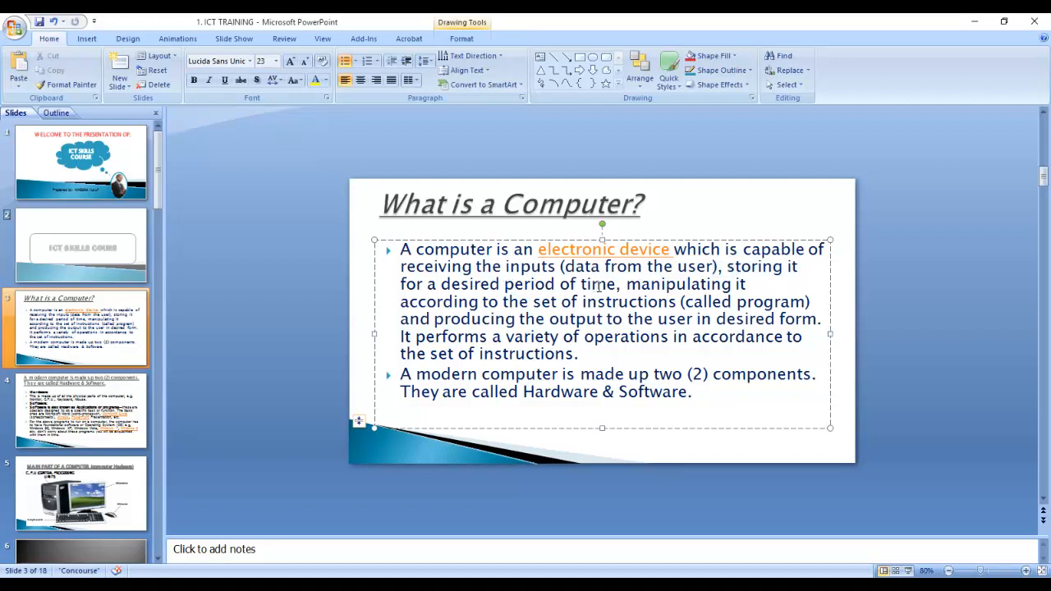
{"action": "left_click", "coordinate": [628, 284]}
{"action": "left_click_drag", "start_coordinate": [549, 319], "coordinate": [693, 321]}
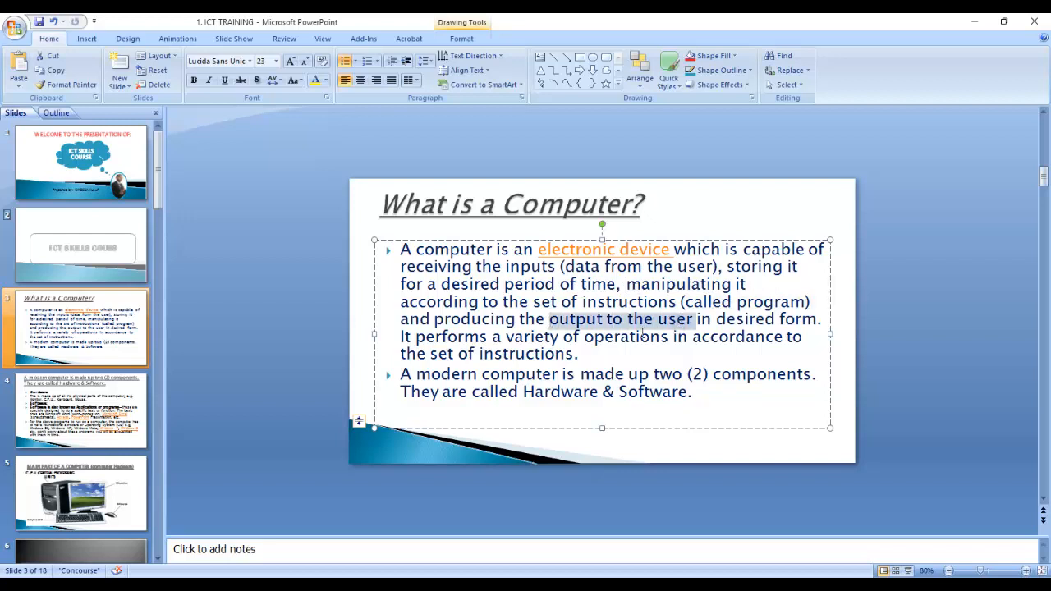
{"action": "left_click", "coordinate": [973, 22]}
{"action": "scroll", "coordinate": [435, 254], "scroll_direction": "down", "scroll_amount": 2}
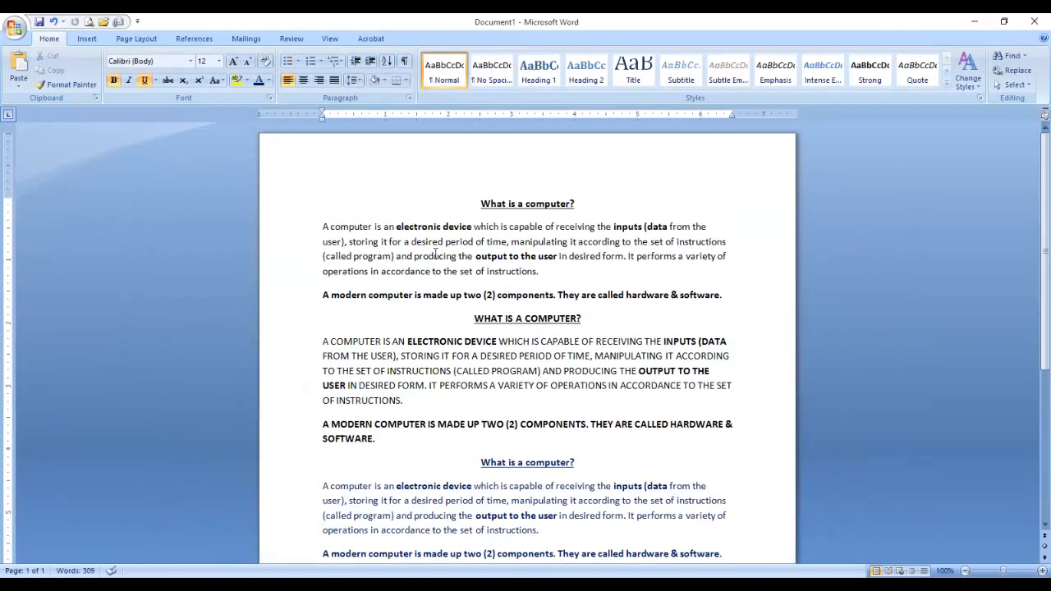
{"action": "scroll", "coordinate": [435, 255], "scroll_direction": "up", "scroll_amount": 1}
{"action": "scroll", "coordinate": [435, 255], "scroll_direction": "down", "scroll_amount": 1}
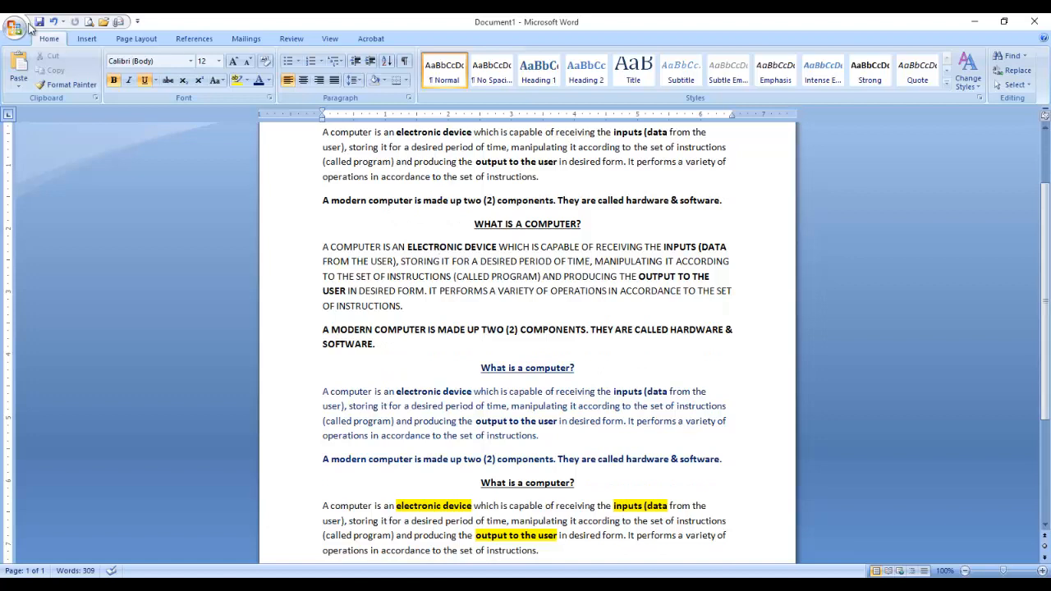
{"action": "left_click", "coordinate": [446, 586]}
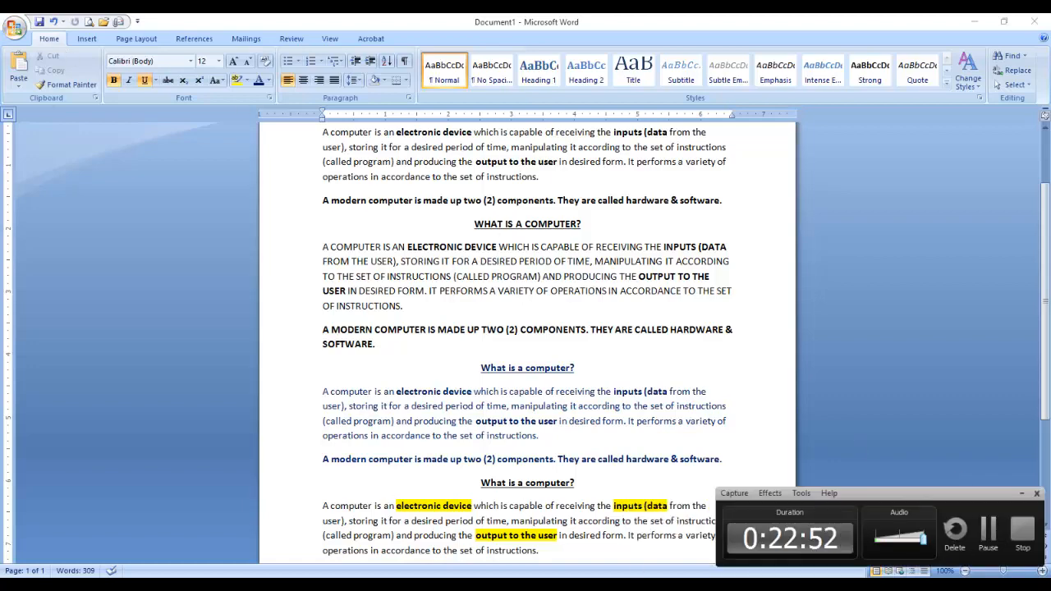
{"action": "scroll", "coordinate": [530, 296], "scroll_direction": "up", "scroll_amount": 1}
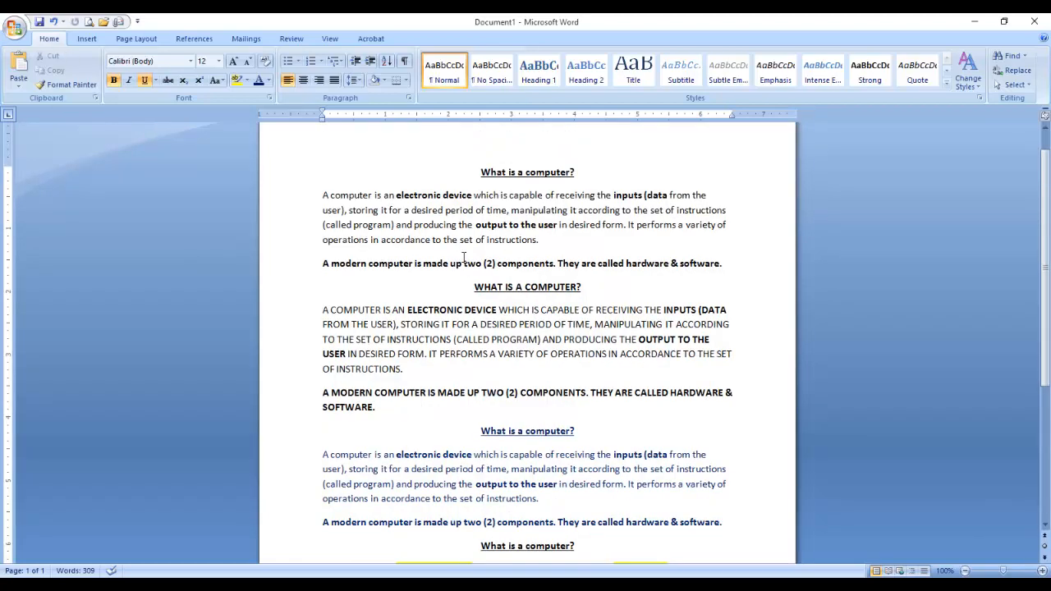
{"action": "scroll", "coordinate": [464, 257], "scroll_direction": "up", "scroll_amount": 1}
{"action": "scroll", "coordinate": [464, 263], "scroll_direction": "down", "scroll_amount": 8}
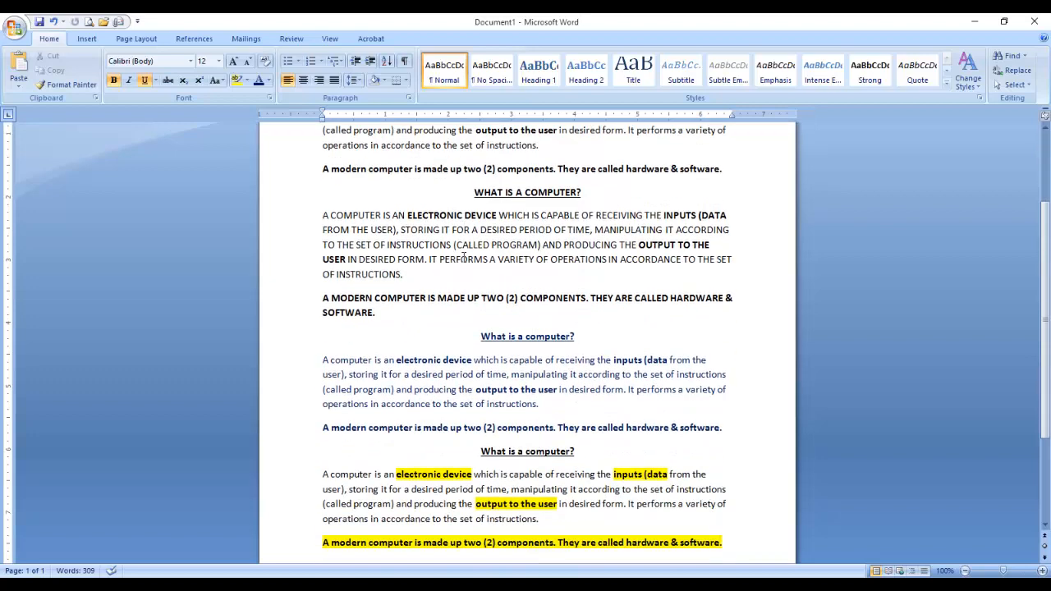
{"action": "scroll", "coordinate": [464, 272], "scroll_direction": "up", "scroll_amount": 3}
{"action": "scroll", "coordinate": [464, 272], "scroll_direction": "up", "scroll_amount": 3}
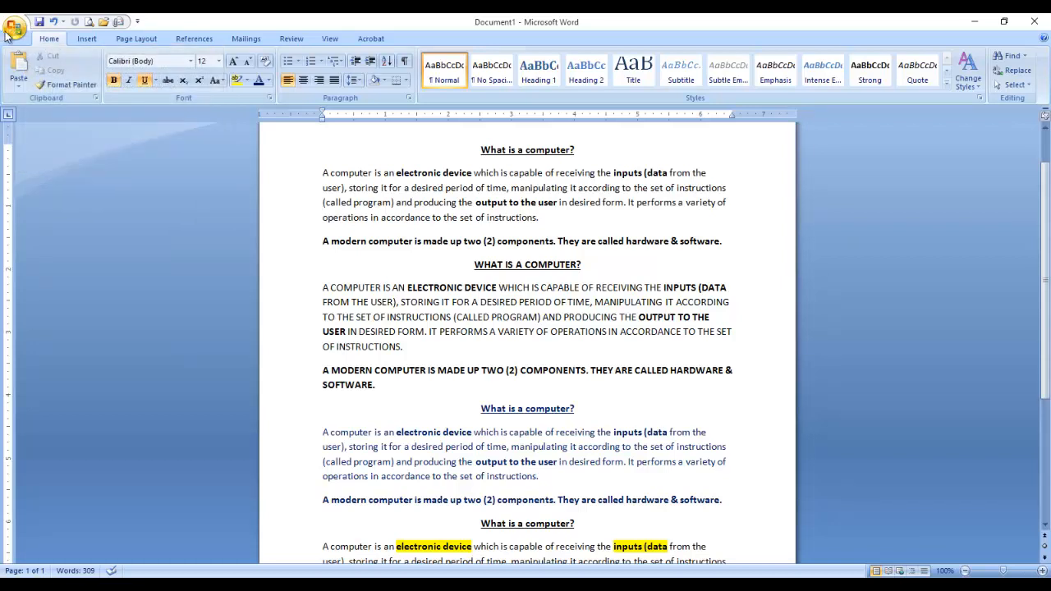
Show the Office Button's Save As formats: Word Document, Word 97-2003 and PDF.
{"action": "left_click", "coordinate": [15, 28]}
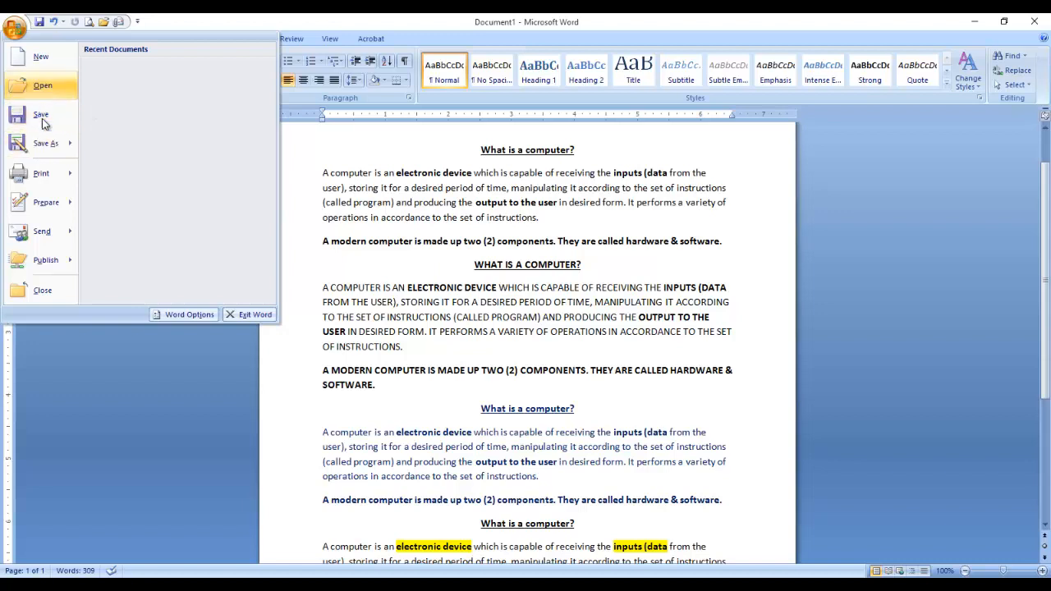
{"action": "left_click", "coordinate": [379, 192]}
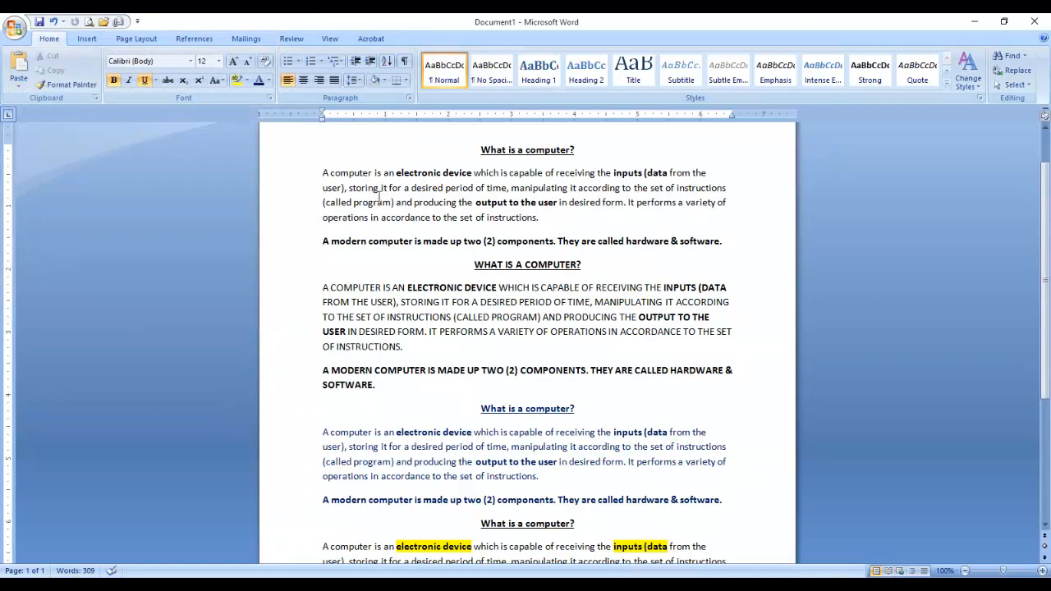
{"action": "left_click", "coordinate": [15, 26]}
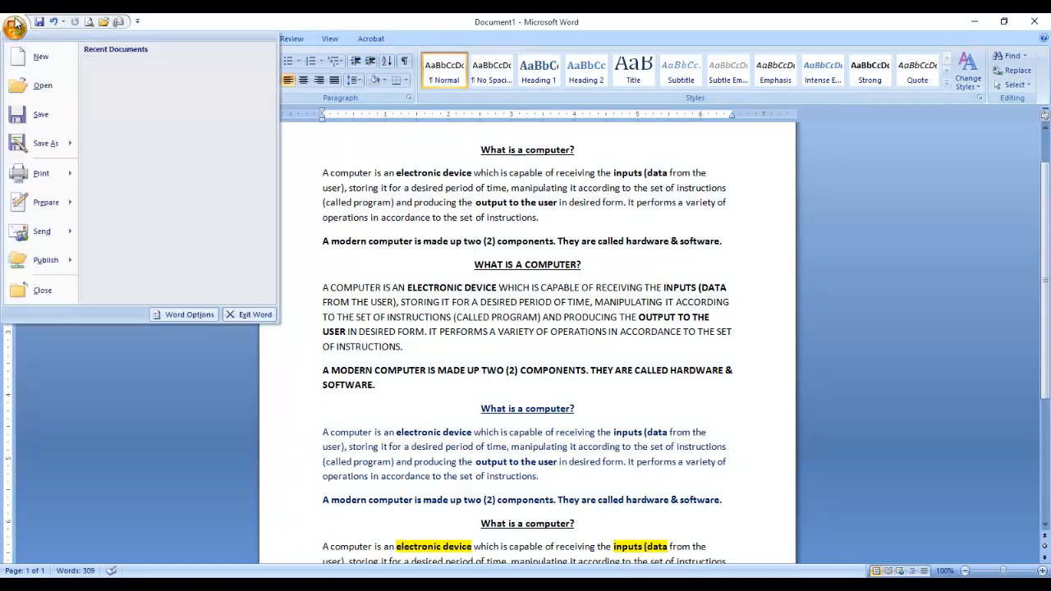
{"action": "mouse_move", "coordinate": [33, 139]}
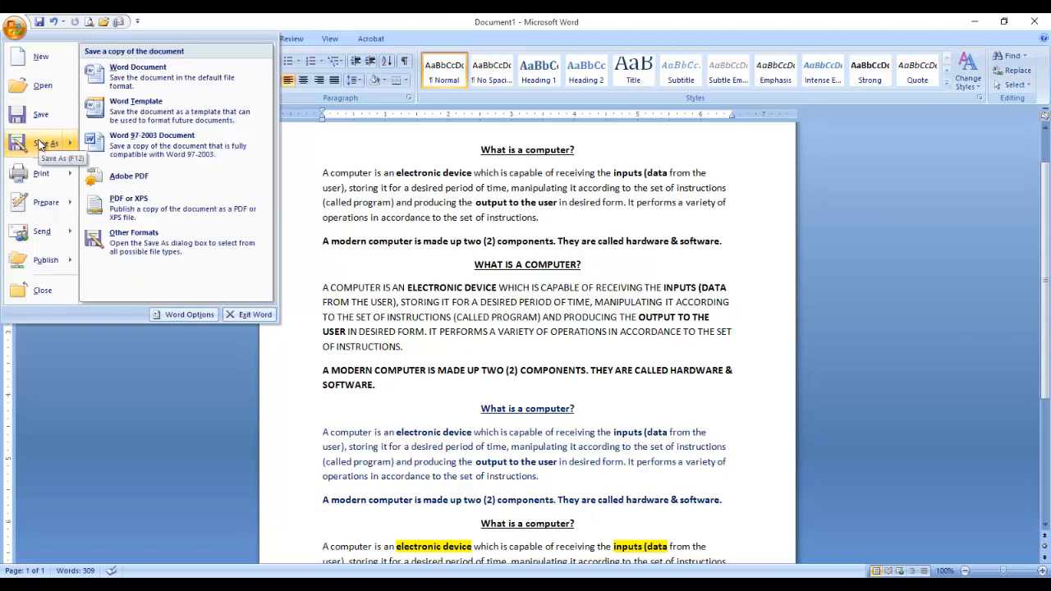
{"action": "left_click", "coordinate": [421, 226]}
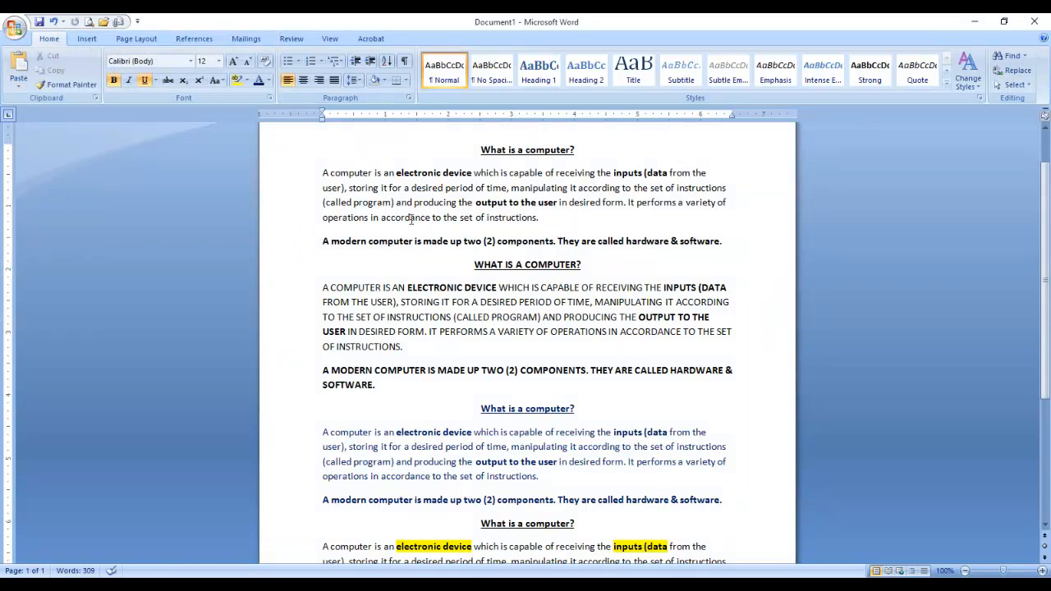
{"action": "left_click", "coordinate": [13, 30]}
{"action": "mouse_move", "coordinate": [23, 143]}
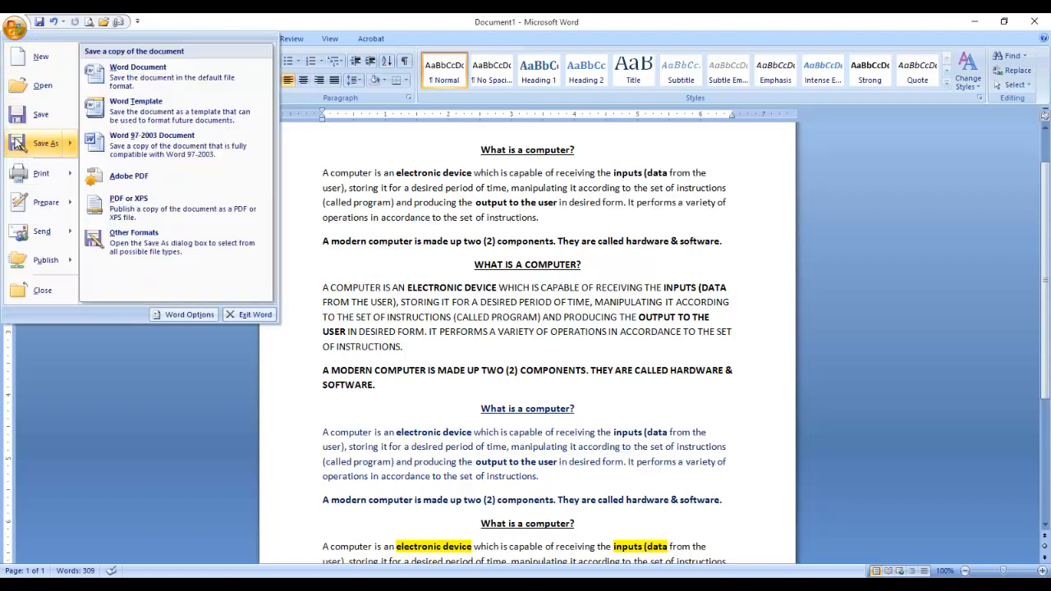
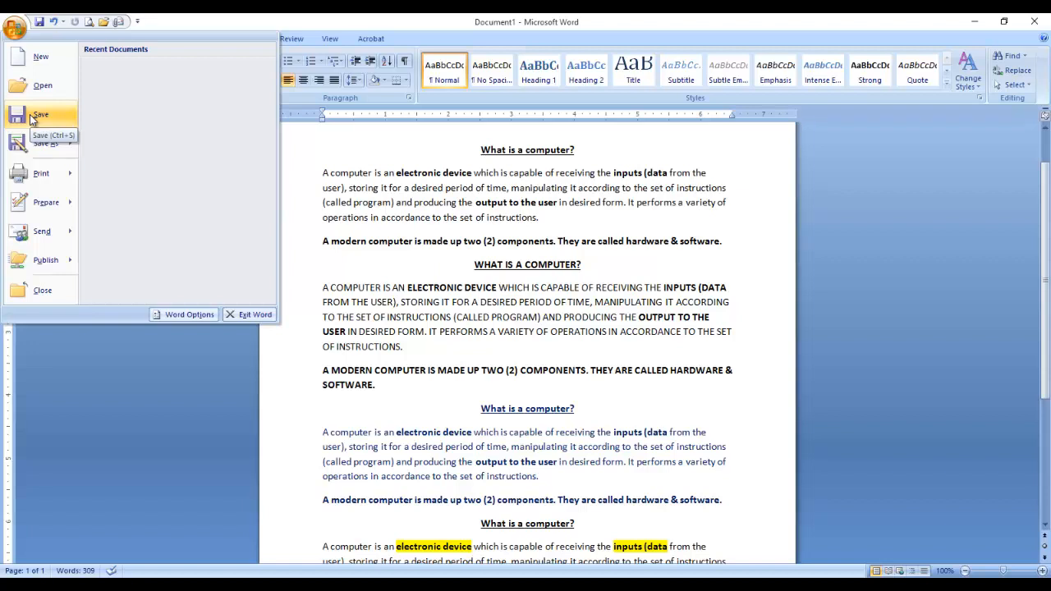
From the Office menu, choose Save As > Word Document, proposing the name 'What is a computer'.
{"action": "mouse_move", "coordinate": [28, 149]}
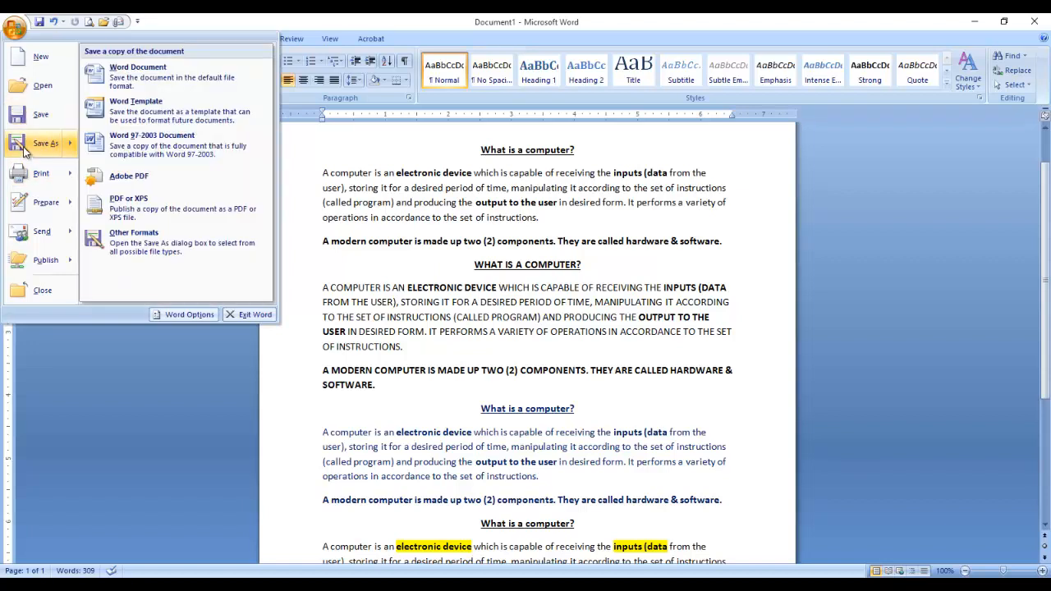
{"action": "left_click", "coordinate": [35, 146]}
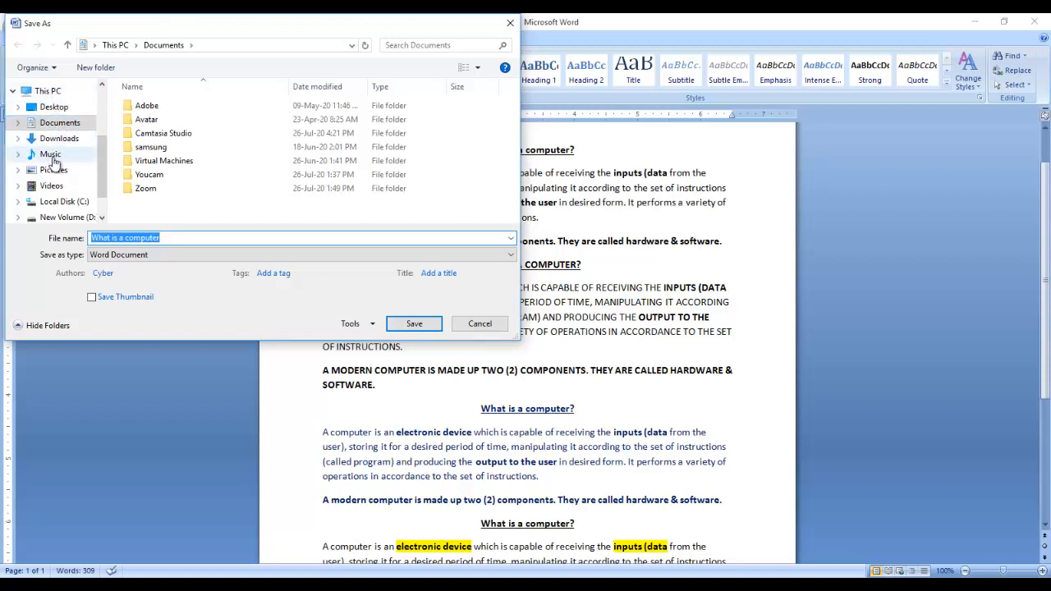
Set the Save As location to the Desktop under This PC, briefly checking Downloads.
{"action": "scroll", "coordinate": [98, 169], "scroll_direction": "up", "scroll_amount": 2}
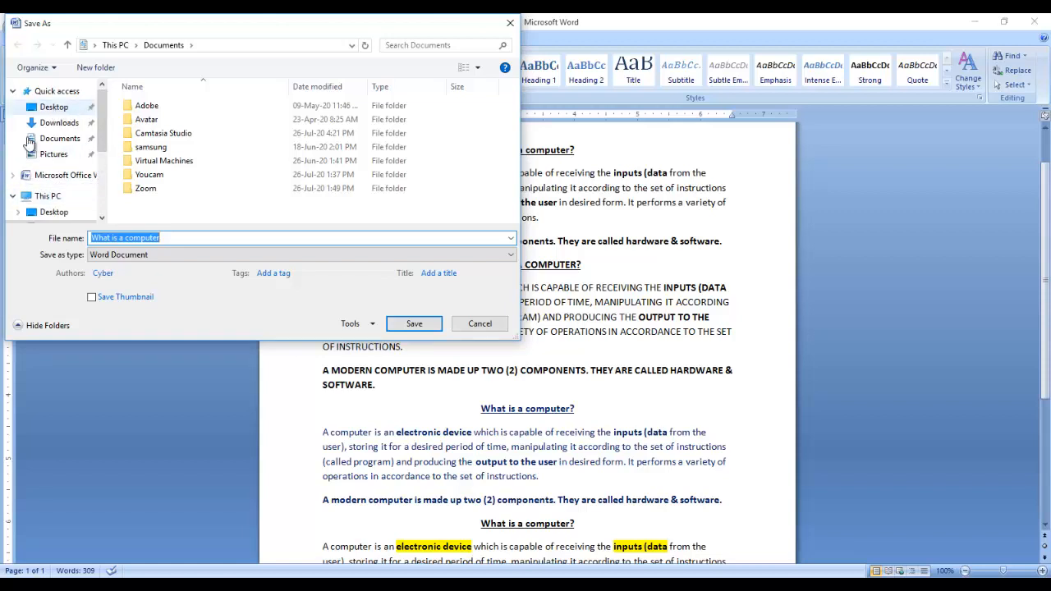
{"action": "double_click", "coordinate": [47, 195]}
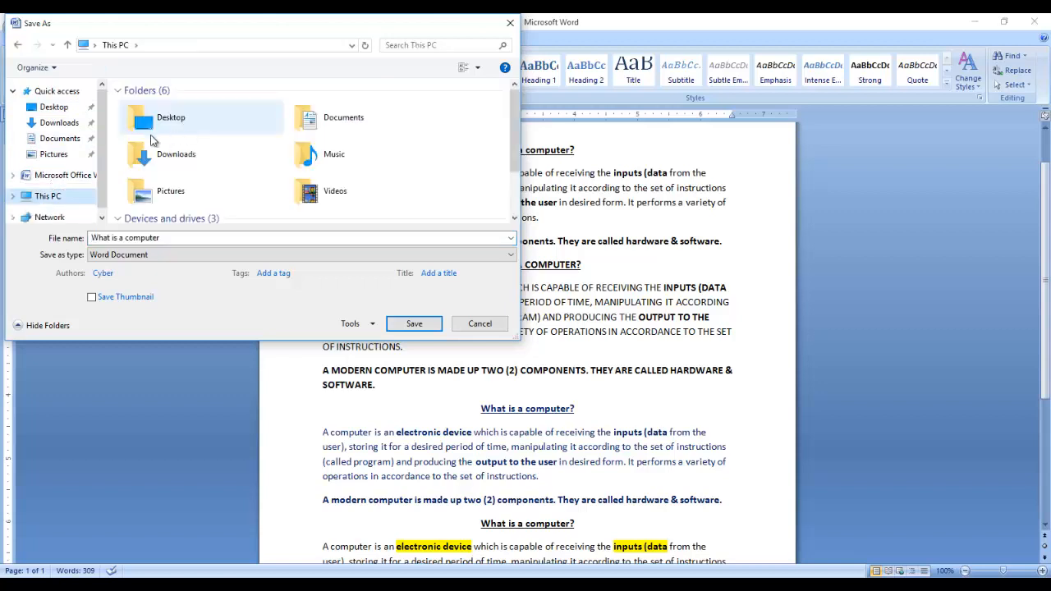
{"action": "left_click", "coordinate": [54, 110]}
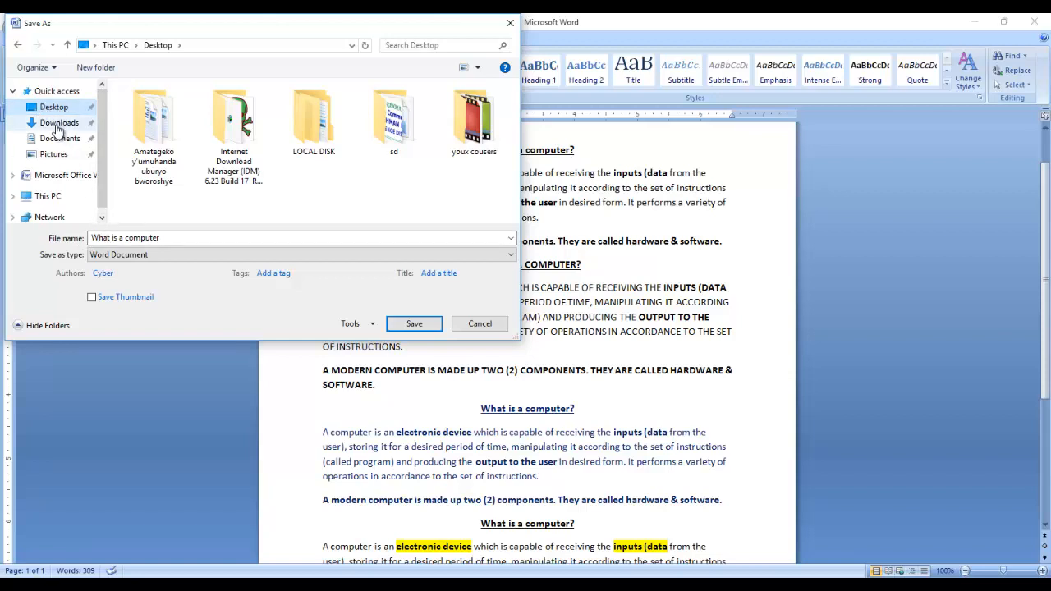
{"action": "left_click", "coordinate": [57, 124]}
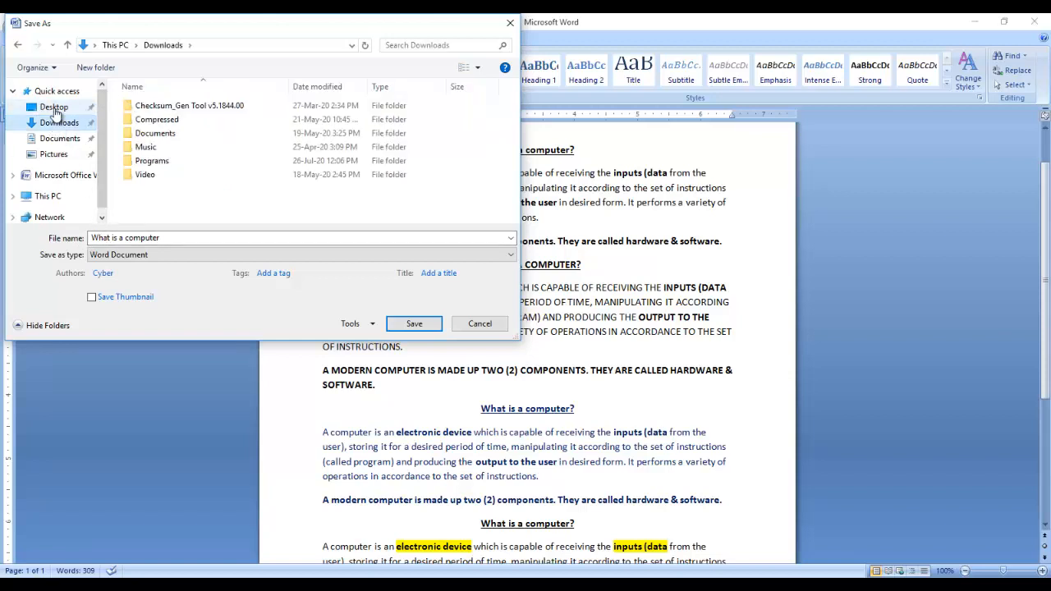
{"action": "left_click", "coordinate": [56, 110]}
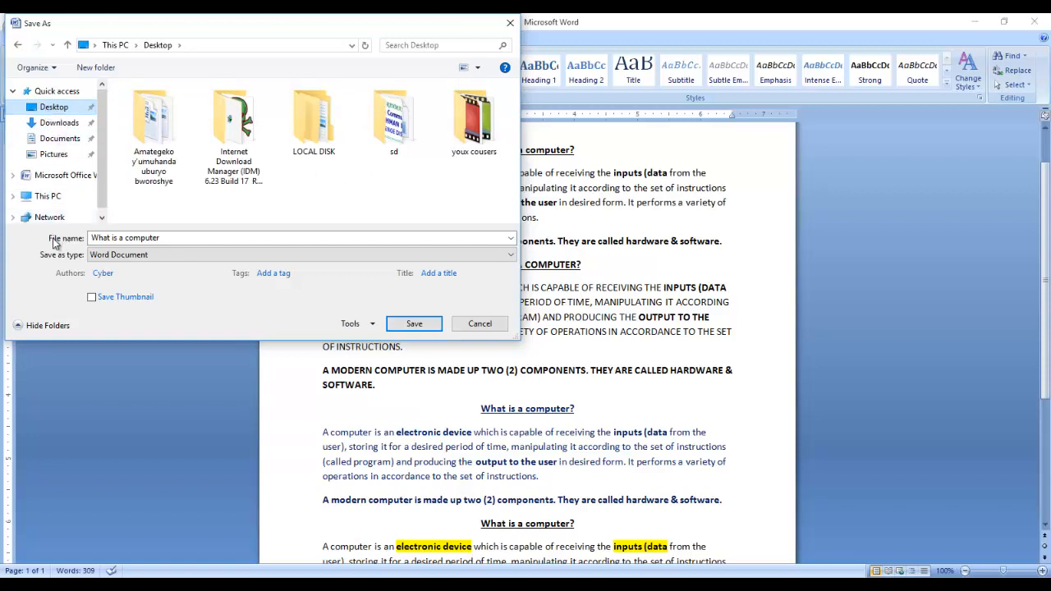
Replace the file name with 'Computer', after briefly trying 'Exercise 1', and save it to the Desktop.
{"action": "left_click", "coordinate": [119, 242]}
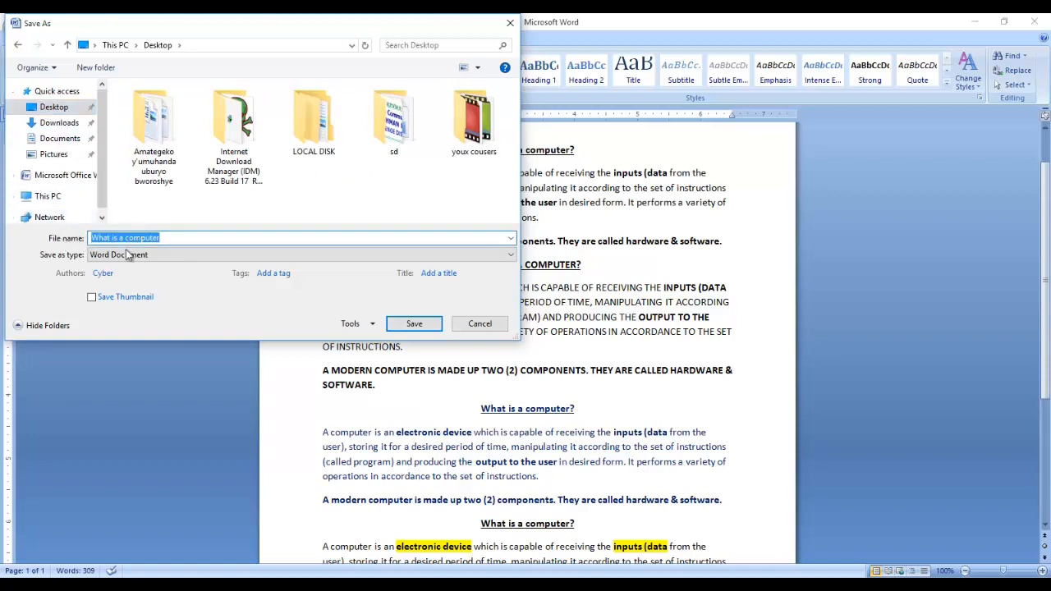
{"action": "left_click", "coordinate": [170, 240]}
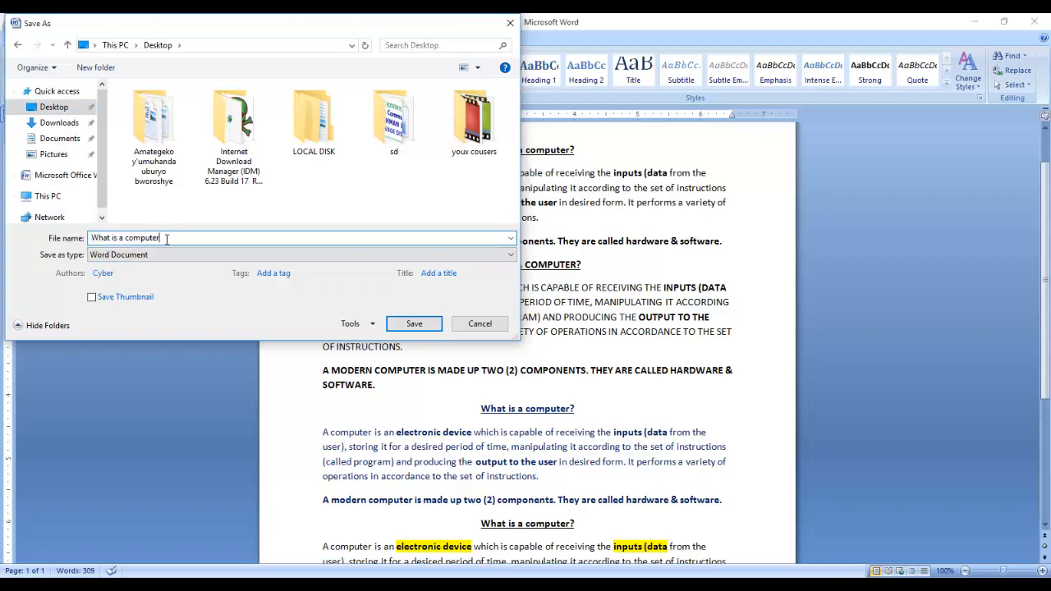
{"action": "key", "text": "BackSpace"}
{"action": "key", "text": "BackSpace"}
{"action": "key", "text": "BackSpace"}
{"action": "key", "text": "BackSpace"}
{"action": "key", "text": "BackSpace"}
{"action": "key", "text": "BackSpace"}
{"action": "key", "text": "BackSpace"}
{"action": "key", "text": "BackSpace"}
{"action": "key", "text": "BackSpace"}
{"action": "key", "text": "BackSpace"}
{"action": "key", "text": "BackSpace"}
{"action": "key", "text": "BackSpace"}
{"action": "key", "text": "BackSpace"}
{"action": "key", "text": "BackSpace"}
{"action": "key", "text": "BackSpace"}
{"action": "key", "text": "BackSpace"}
{"action": "key", "text": "BackSpace"}
{"action": "key", "text": "BackSpace"}
{"action": "type", "text": "Exerc"}
{"action": "type", "text": "is"}
{"action": "type", "text": "e "}
{"action": "type", "text": "1"}
{"action": "key", "text": "BackSpace"}
{"action": "key", "text": "BackSpace"}
{"action": "key", "text": "BackSpace"}
{"action": "key", "text": "BackSpace"}
{"action": "key", "text": "BackSpace"}
{"action": "key", "text": "BackSpace"}
{"action": "key", "text": "BackSpace"}
{"action": "key", "text": "BackSpace"}
{"action": "key", "text": "BackSpace"}
{"action": "key", "text": "BackSpace"}
{"action": "type", "text": "Computer"}
{"action": "left_click", "coordinate": [415, 324]}
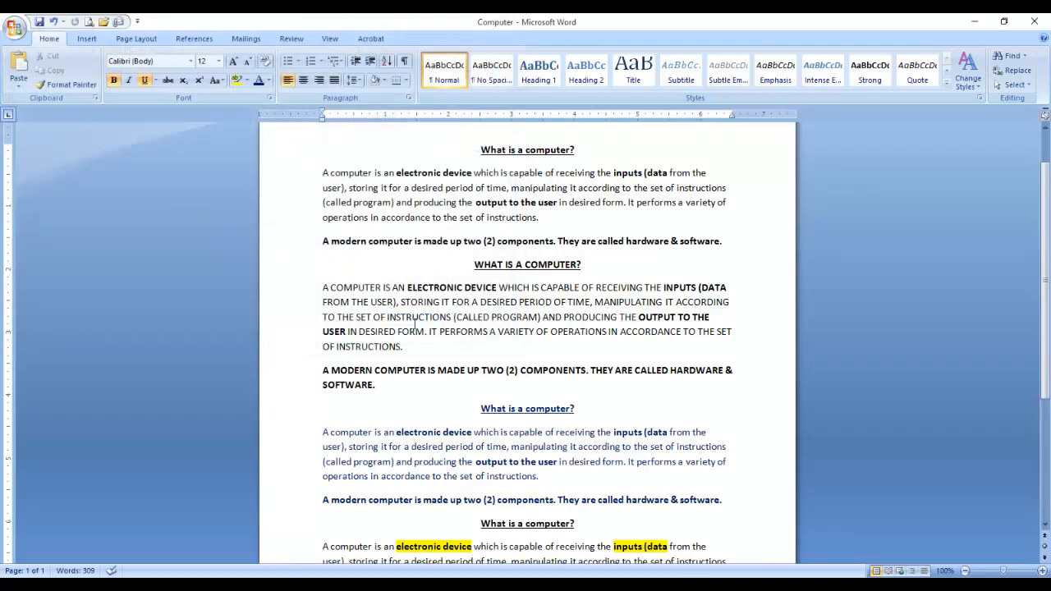
Close the Computer document's Word window after circling its Close button in red.
{"action": "scroll", "coordinate": [427, 324], "scroll_direction": "down", "scroll_amount": 3}
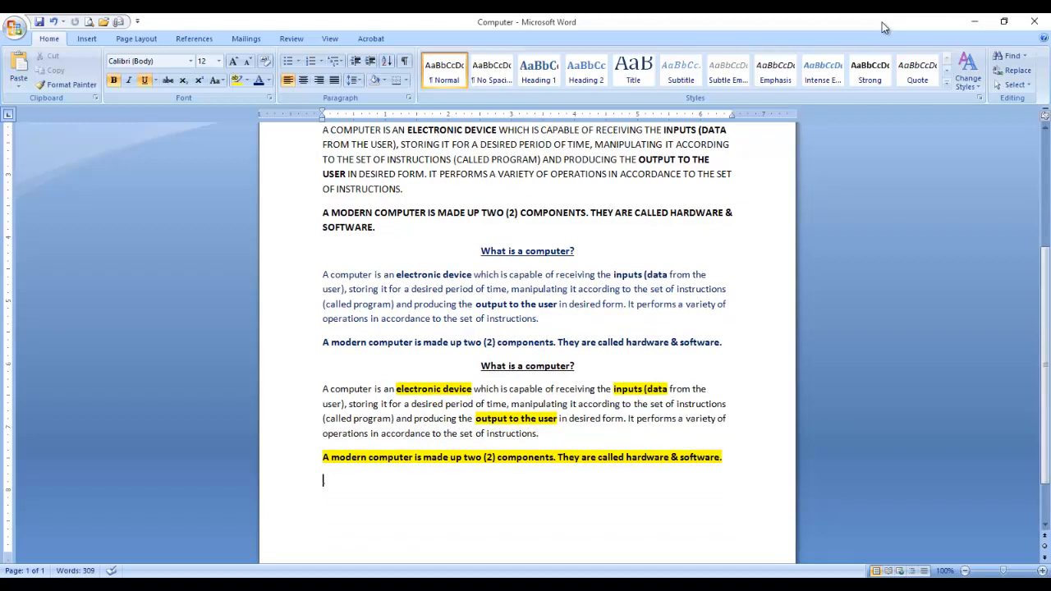
{"action": "mouse_move", "coordinate": [972, 15]}
{"action": "left_mouse_down"}
{"action": "mouse_move", "coordinate": [962, 16]}
{"action": "mouse_move", "coordinate": [992, 51]}
{"action": "mouse_move", "coordinate": [1046, 18]}
{"action": "mouse_move", "coordinate": [1022, 28]}
{"action": "mouse_move", "coordinate": [1043, 37]}
{"action": "left_mouse_up"}
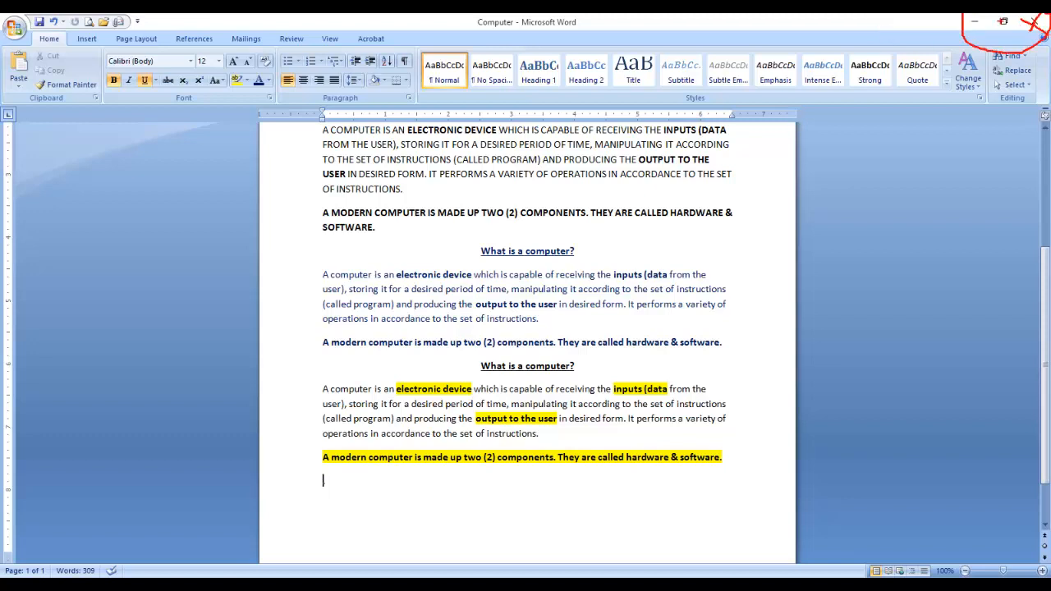
{"action": "key", "text": "Escape"}
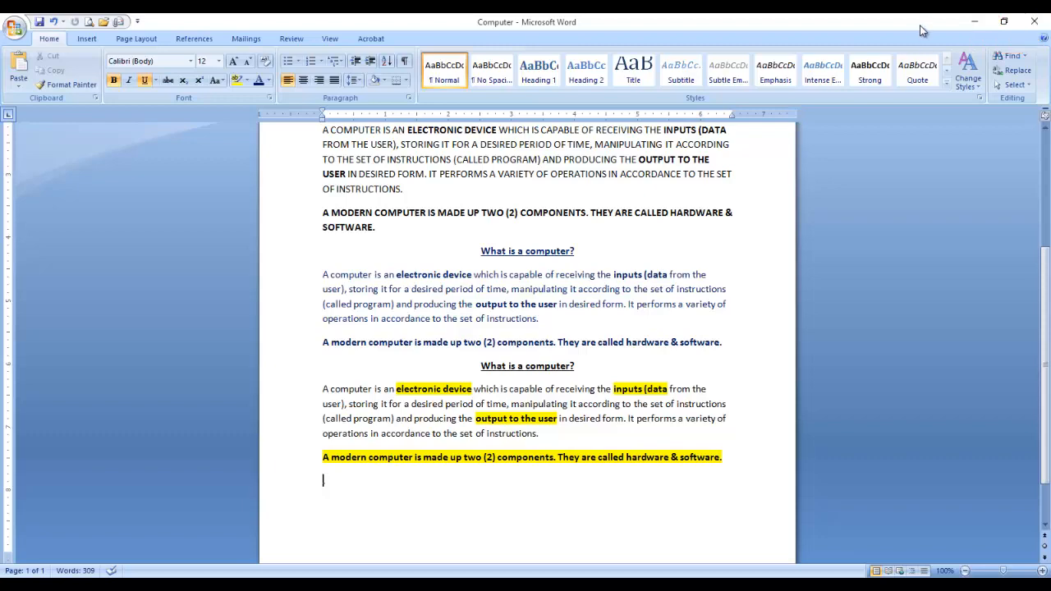
{"action": "left_click", "coordinate": [1041, 25]}
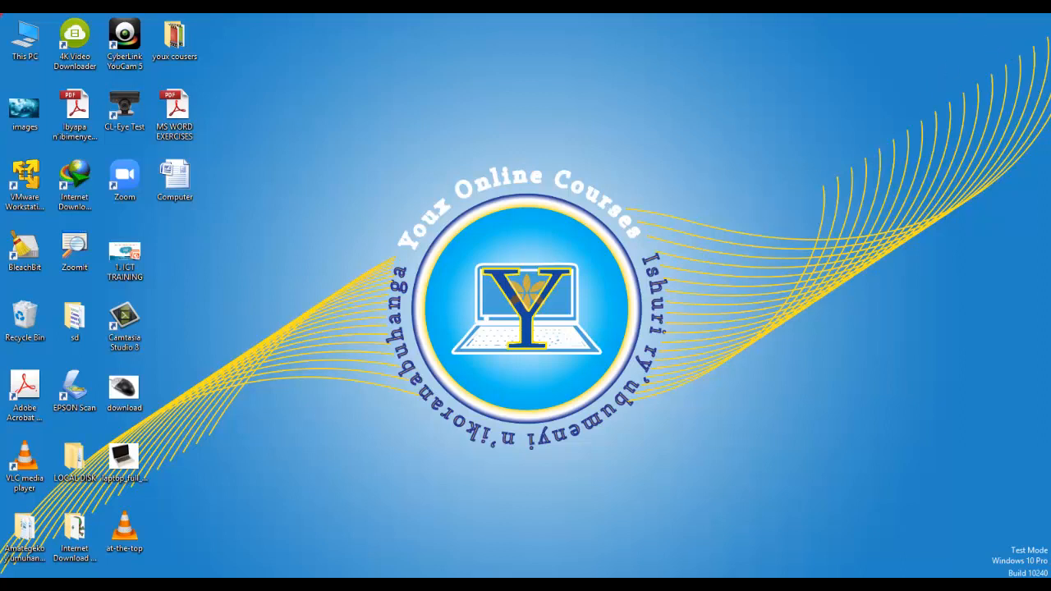
{"action": "left_click_drag", "start_coordinate": [2, 13], "coordinate": [1050, 578]}
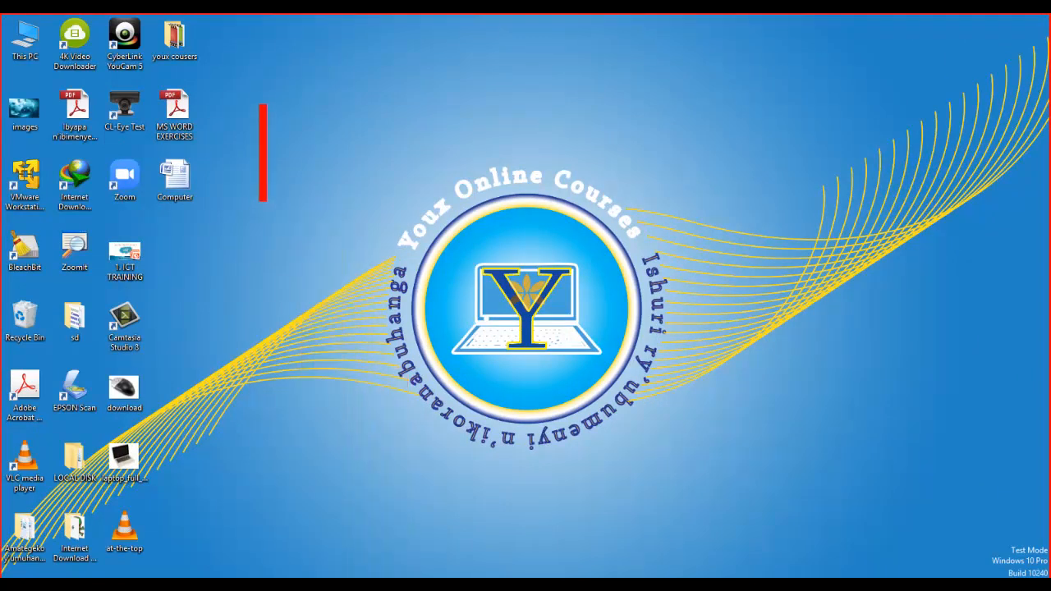
{"action": "type", "text": "Des"}
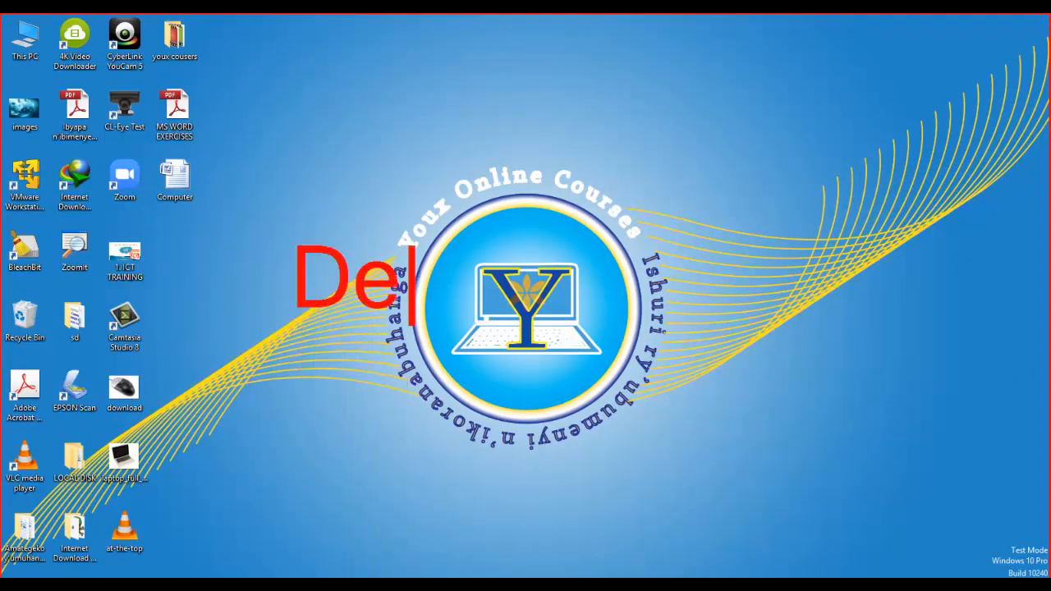
{"action": "type", "text": "ktop"}
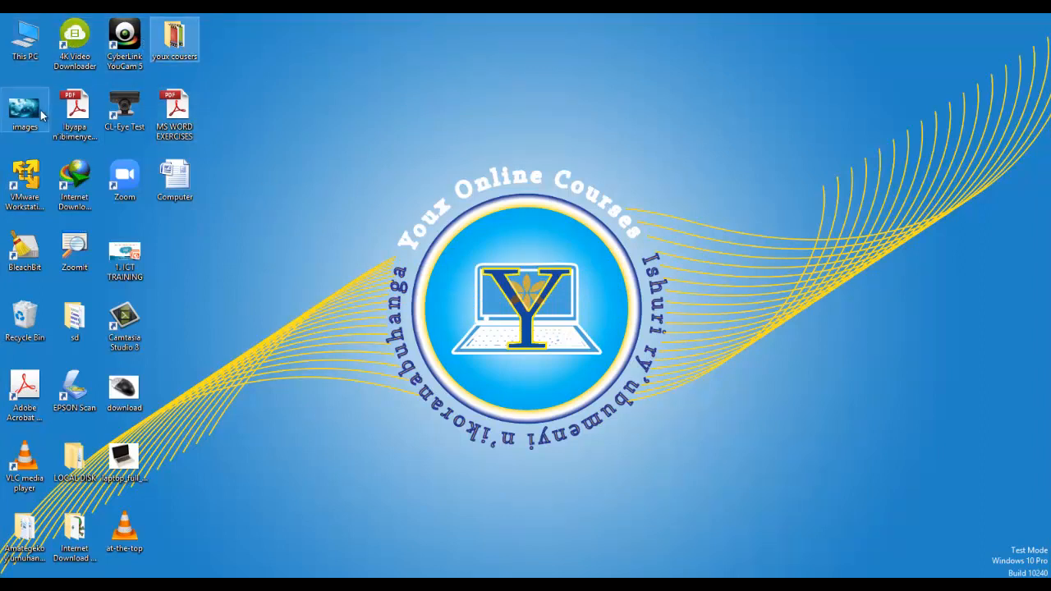
{"action": "left_click", "coordinate": [125, 119]}
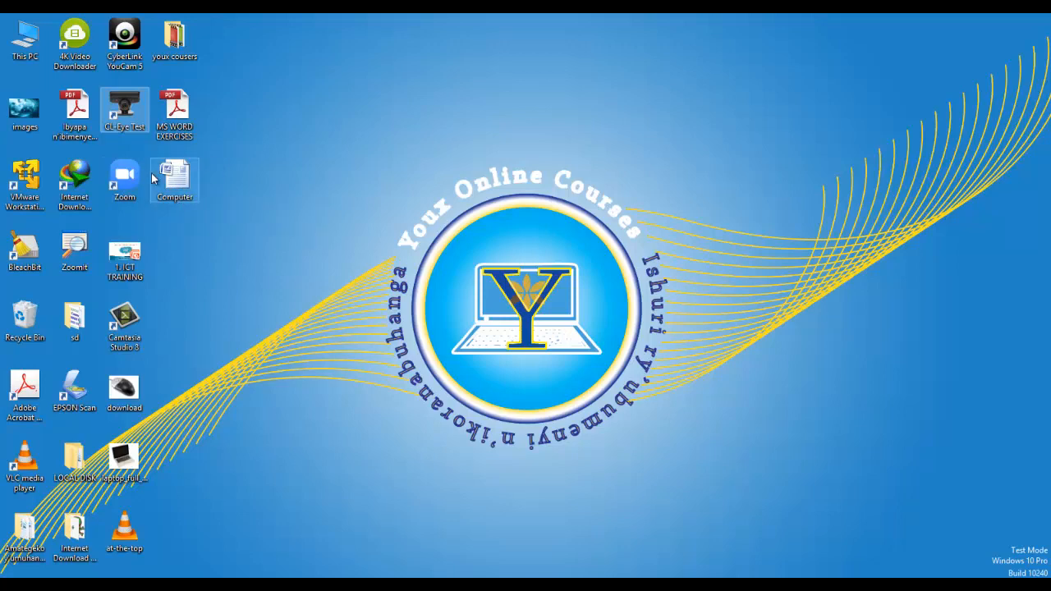
Bring the download.jpg mouse photo forward and mark its left button in red.
{"action": "mouse_move", "coordinate": [439, 574]}
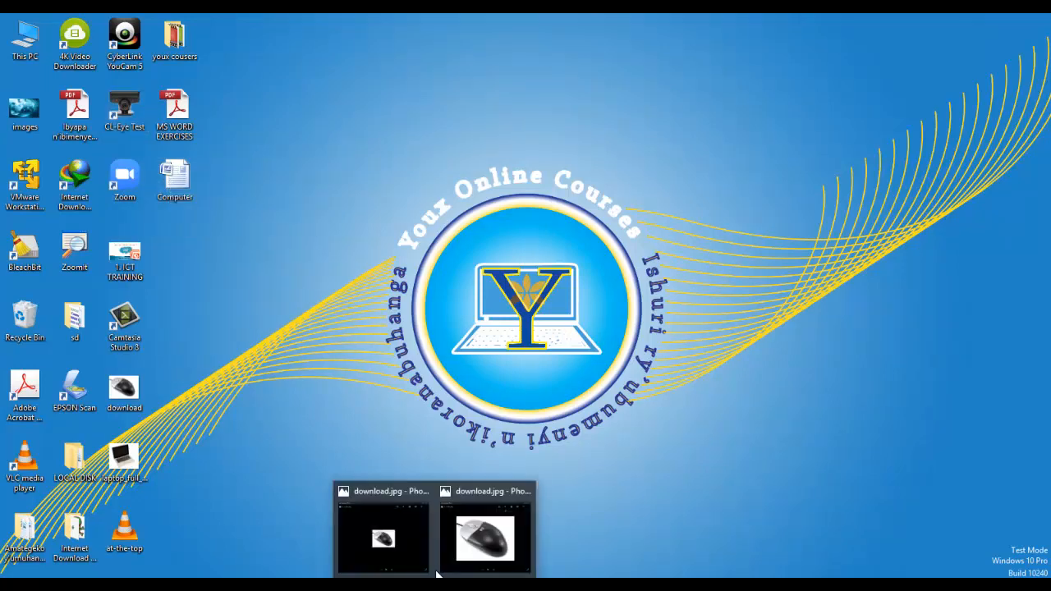
{"action": "left_click", "coordinate": [484, 533]}
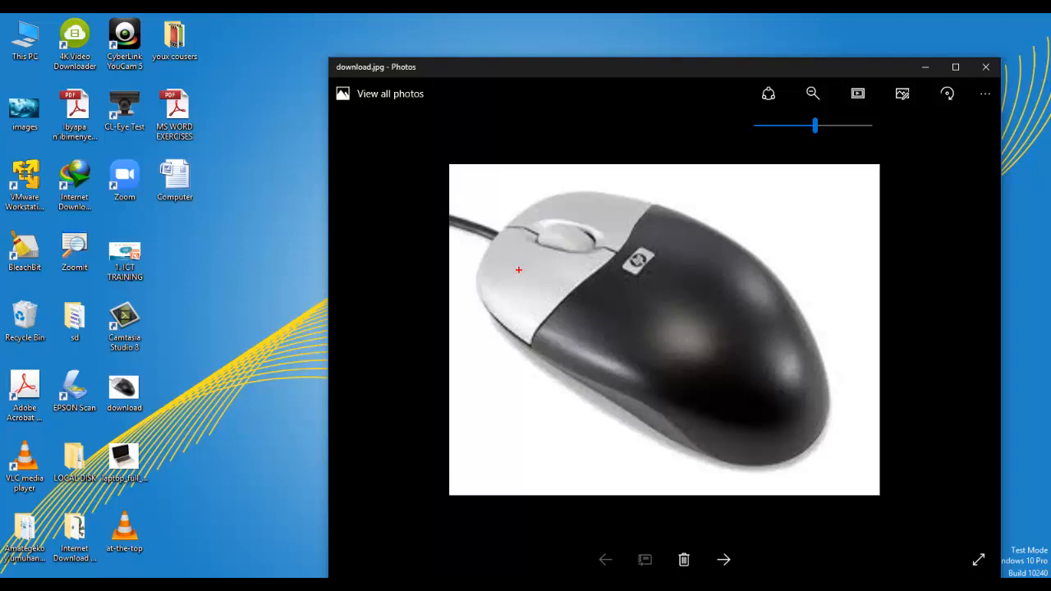
{"action": "mouse_move", "coordinate": [495, 282]}
{"action": "left_mouse_down"}
{"action": "mouse_move", "coordinate": [510, 261]}
{"action": "mouse_move", "coordinate": [529, 264]}
{"action": "left_mouse_up"}
Close the mouse photo and open the Computer document from its desktop icon.
{"action": "left_click", "coordinate": [985, 67]}
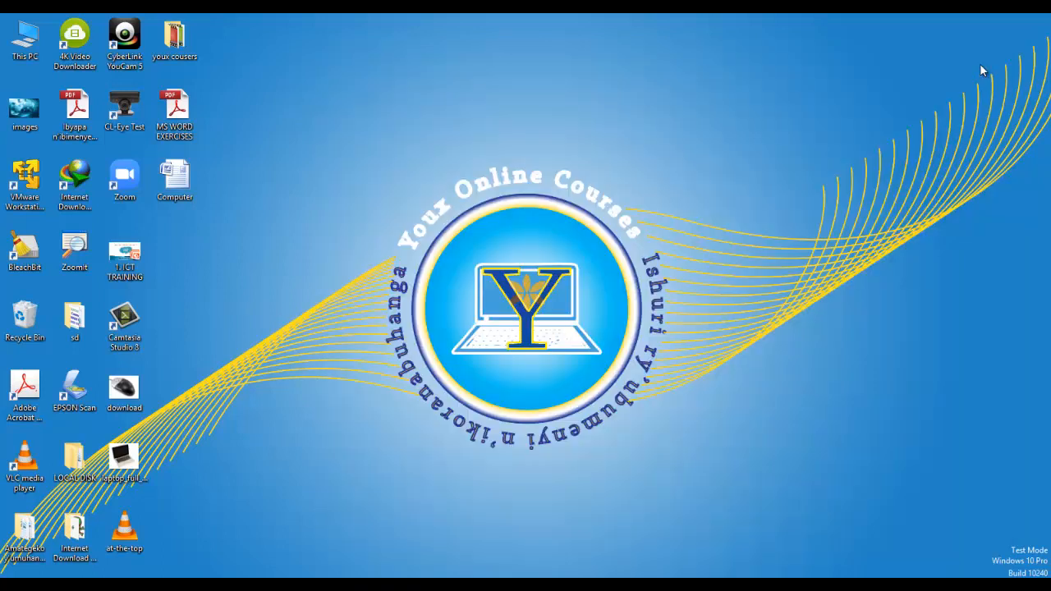
{"action": "right_click", "coordinate": [185, 174]}
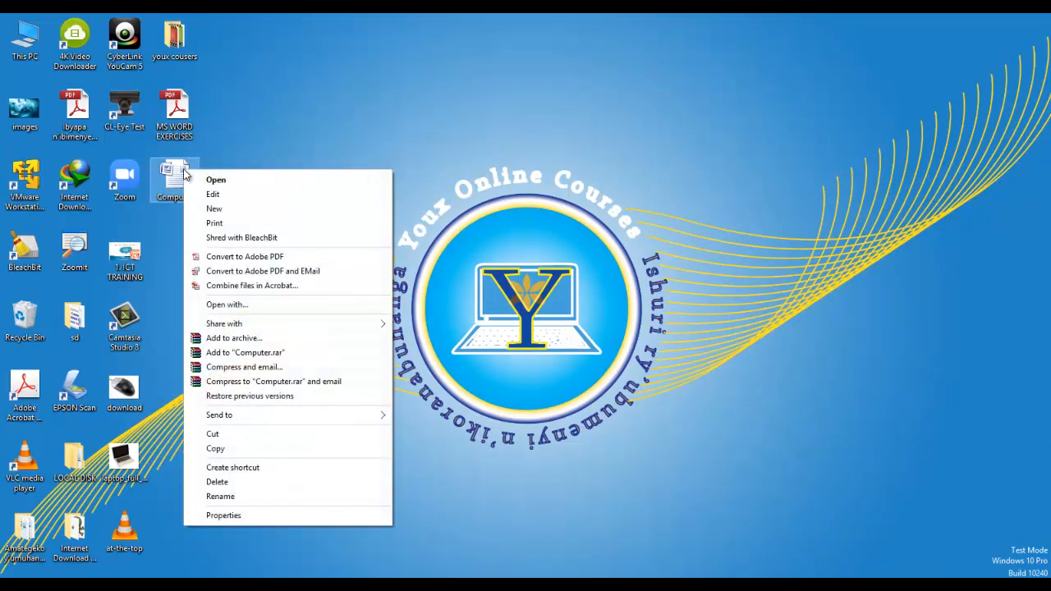
{"action": "left_click", "coordinate": [229, 158]}
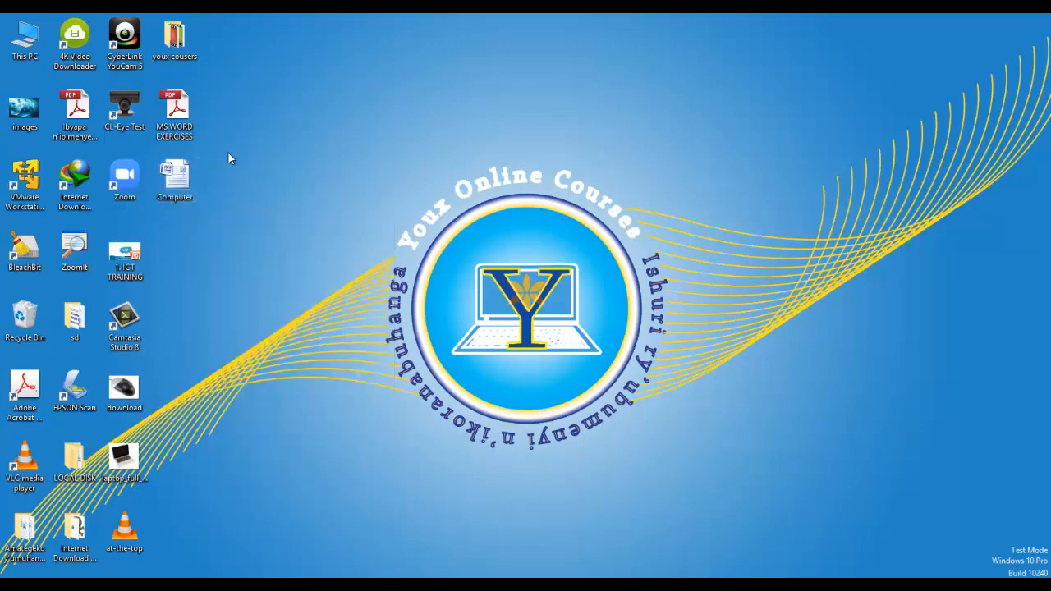
{"action": "double_click", "coordinate": [183, 174]}
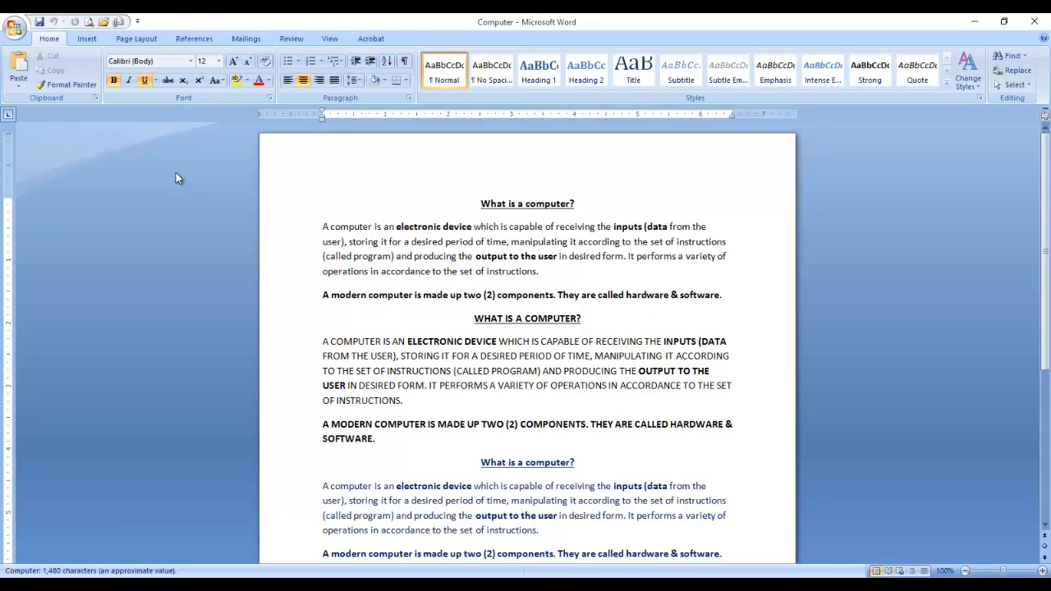
{"action": "left_click_drag", "start_coordinate": [569, 256], "coordinate": [541, 271]}
{"action": "scroll", "coordinate": [574, 465], "scroll_direction": "down", "scroll_amount": 4}
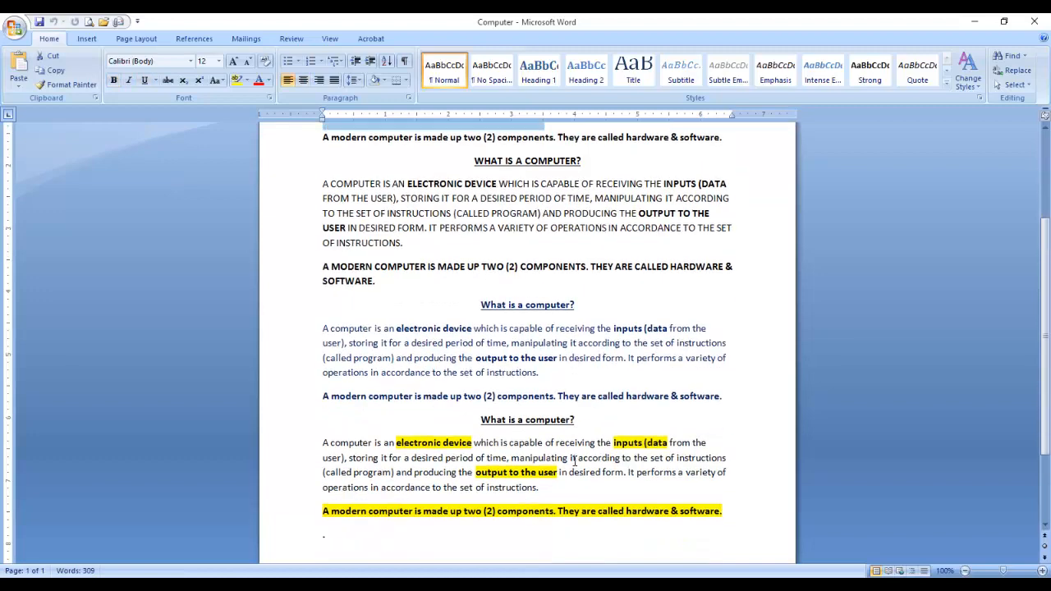
{"action": "scroll", "coordinate": [575, 466], "scroll_direction": "up", "scroll_amount": 3}
{"action": "scroll", "coordinate": [575, 466], "scroll_direction": "down", "scroll_amount": 4}
{"action": "scroll", "coordinate": [574, 466], "scroll_direction": "up", "scroll_amount": 4}
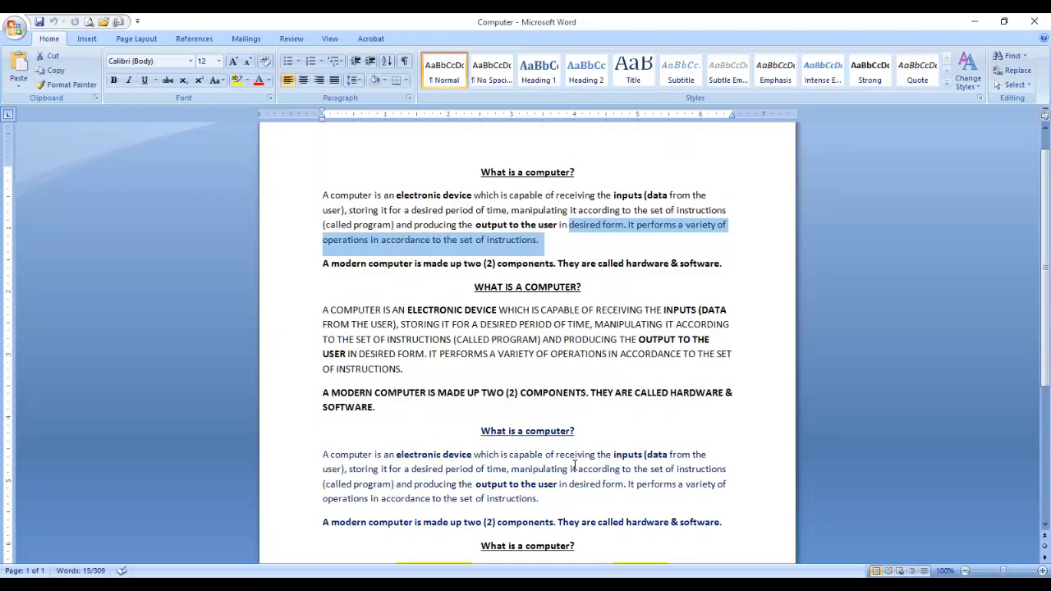
{"action": "scroll", "coordinate": [575, 466], "scroll_direction": "down", "scroll_amount": 5}
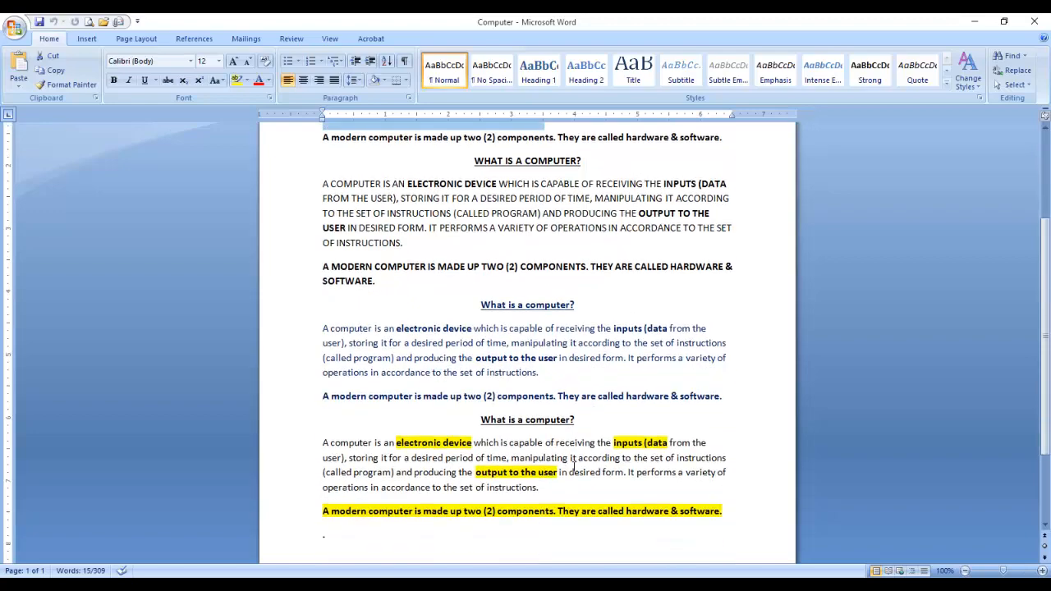
{"action": "scroll", "coordinate": [574, 467], "scroll_direction": "up", "scroll_amount": 4}
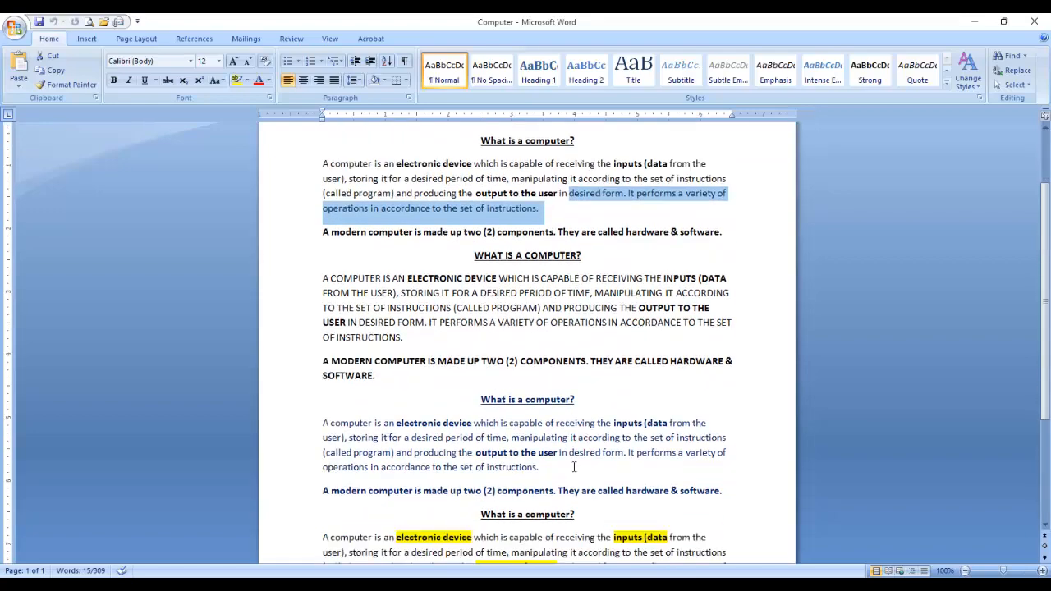
{"action": "scroll", "coordinate": [574, 467], "scroll_direction": "down", "scroll_amount": 4}
{"action": "scroll", "coordinate": [574, 466], "scroll_direction": "up", "scroll_amount": 5}
{"action": "scroll", "coordinate": [574, 467], "scroll_direction": "down", "scroll_amount": 5}
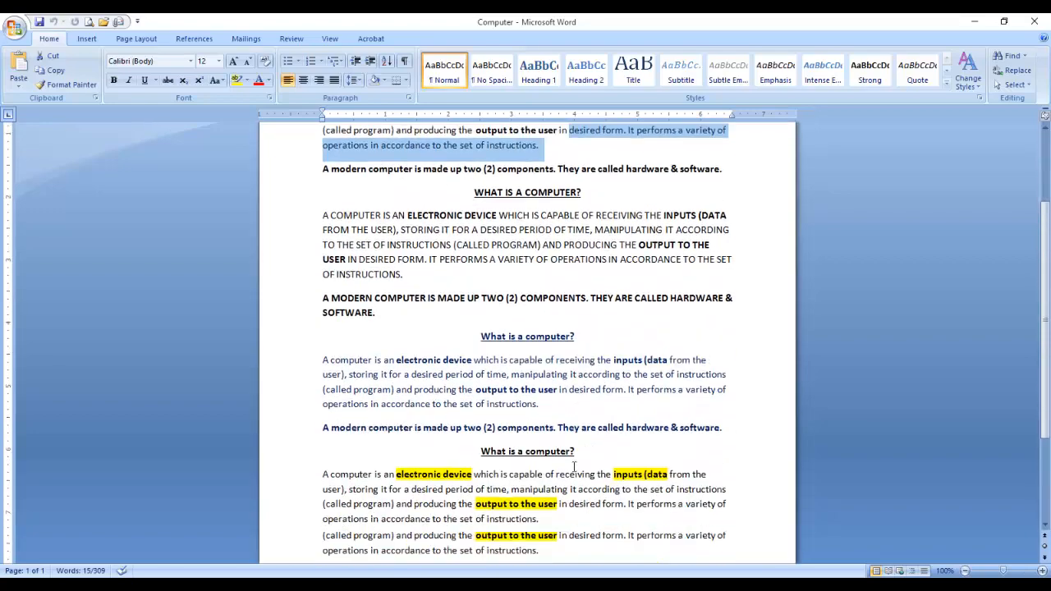
{"action": "scroll", "coordinate": [574, 466], "scroll_direction": "up", "scroll_amount": 5}
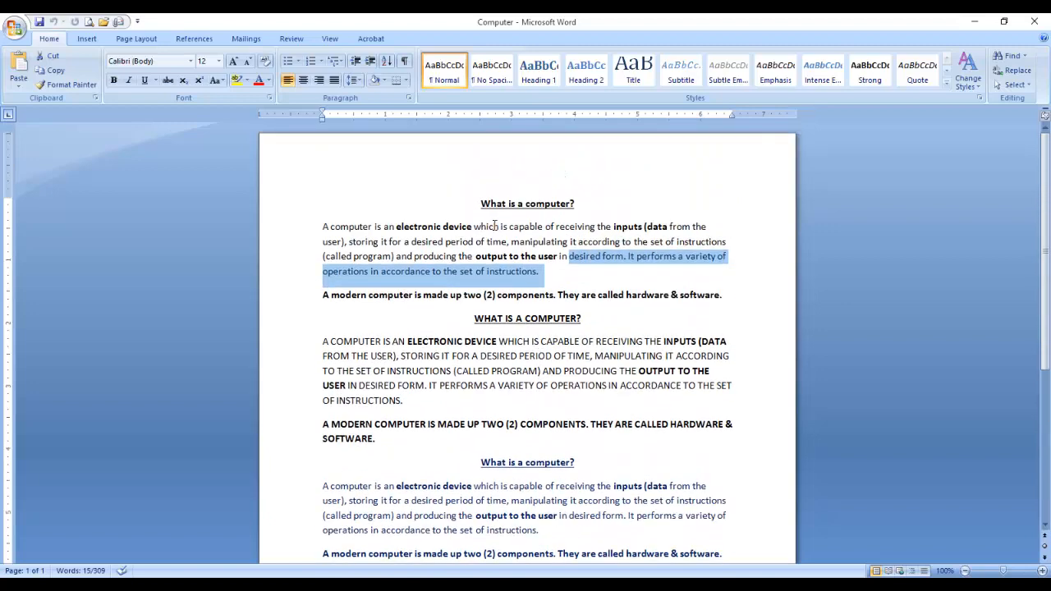
{"action": "left_click", "coordinate": [489, 217]}
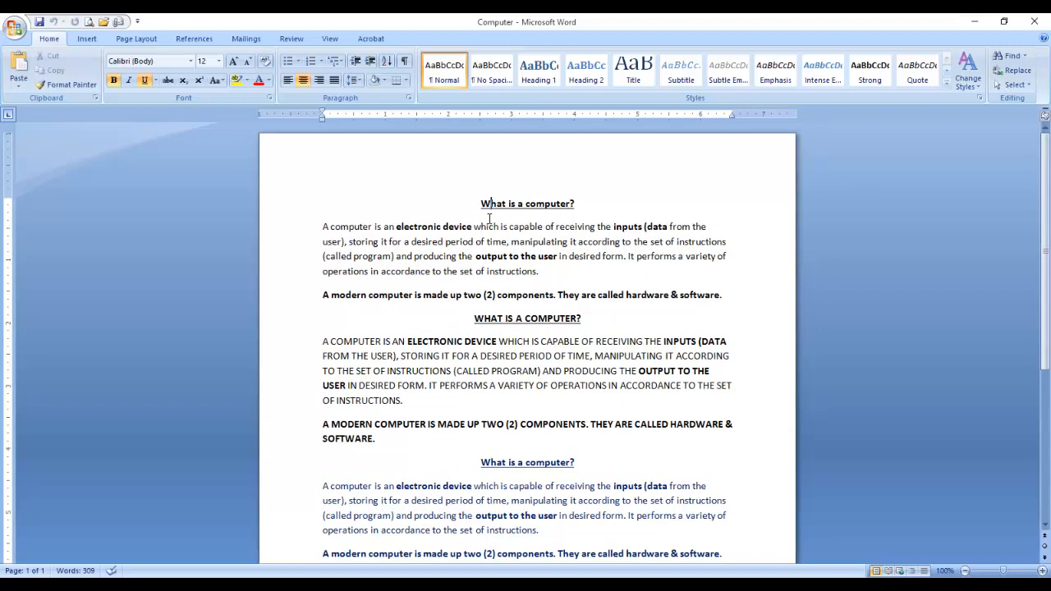
{"action": "scroll", "coordinate": [490, 218], "scroll_direction": "down", "scroll_amount": 6}
{"action": "scroll", "coordinate": [491, 230], "scroll_direction": "up", "scroll_amount": 3}
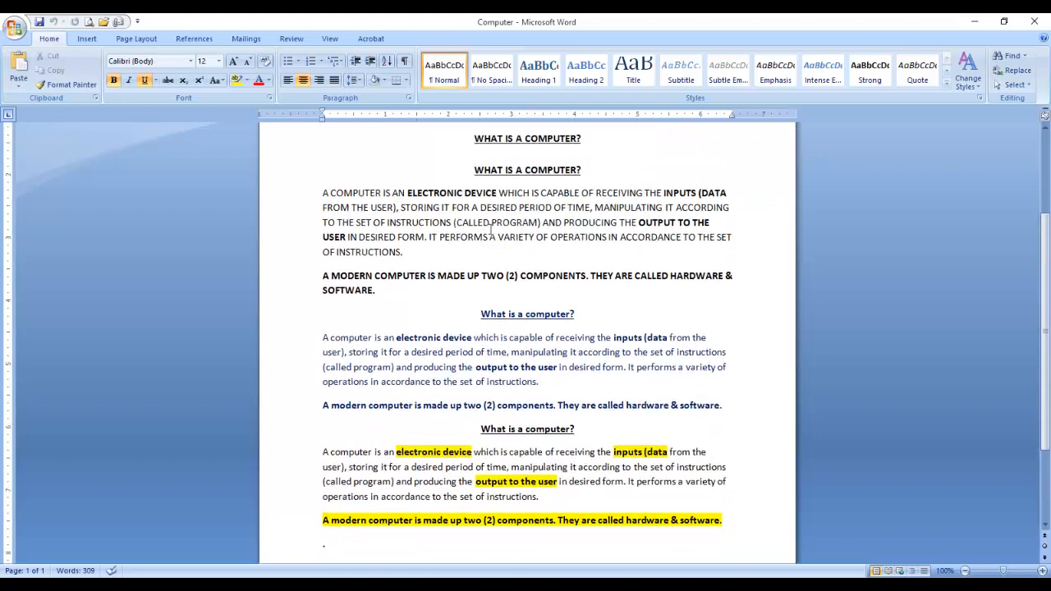
{"action": "scroll", "coordinate": [490, 230], "scroll_direction": "down", "scroll_amount": 3}
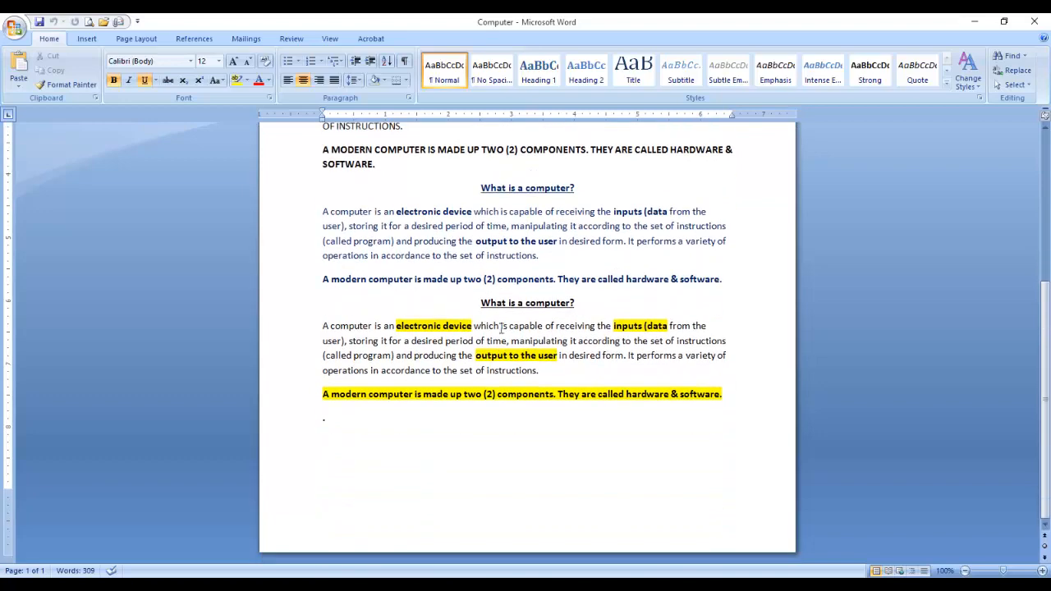
Type the contact e-mail address on a new line at the document's end.
{"action": "left_click", "coordinate": [345, 501]}
{"action": "key", "text": "Return"}
{"action": "key", "text": "Return"}
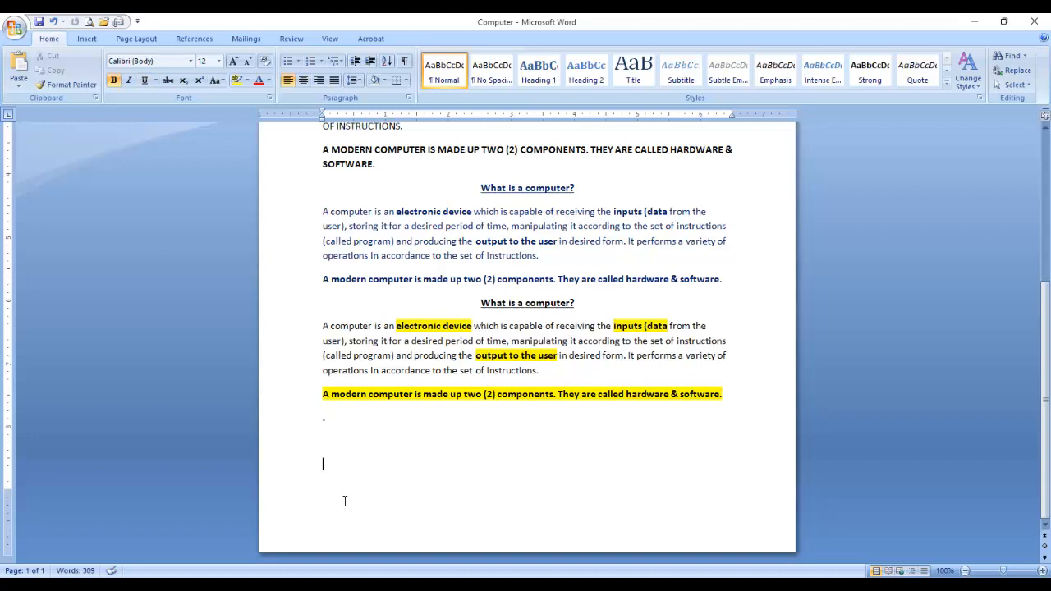
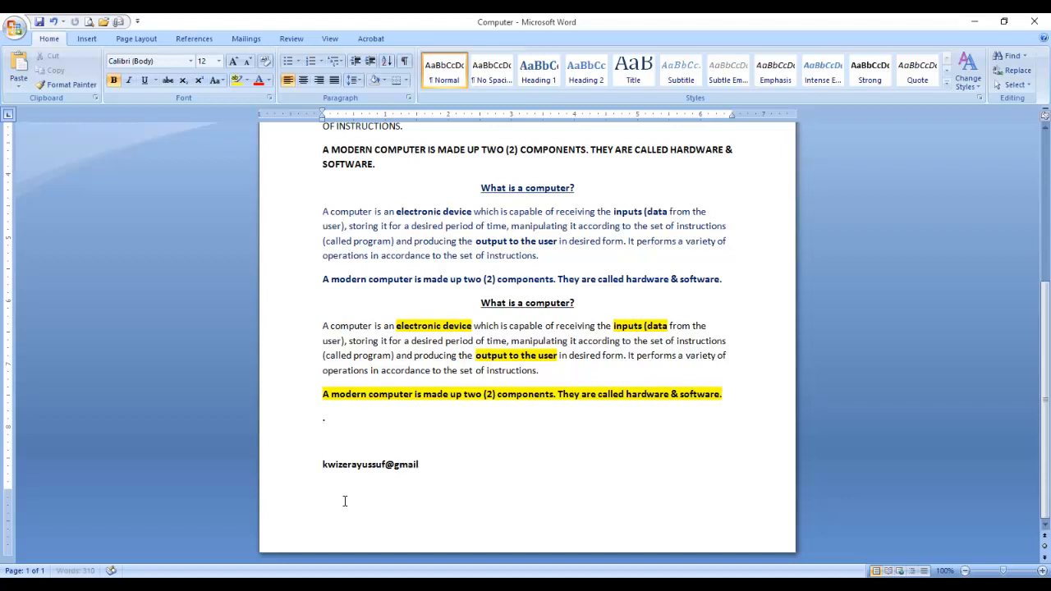
{"action": "left_click_drag", "start_coordinate": [321, 465], "coordinate": [448, 465]}
{"action": "left_click", "coordinate": [475, 473]}
{"action": "key", "text": "Return"}
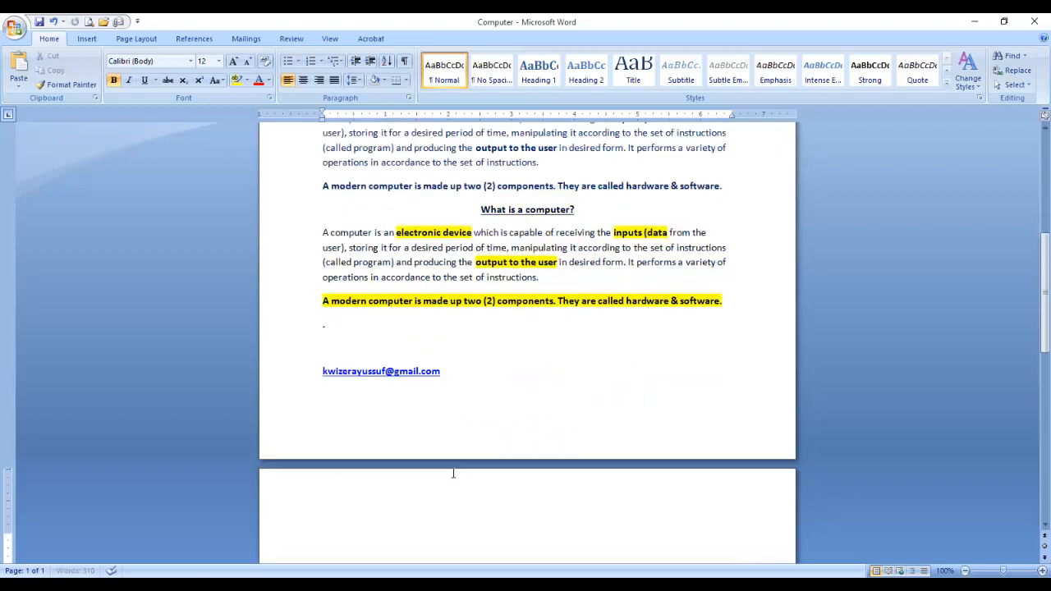
Type the phone number on the next line and remove the blank line above the e-mail.
{"action": "left_click", "coordinate": [316, 349]}
{"action": "key", "text": "Delete"}
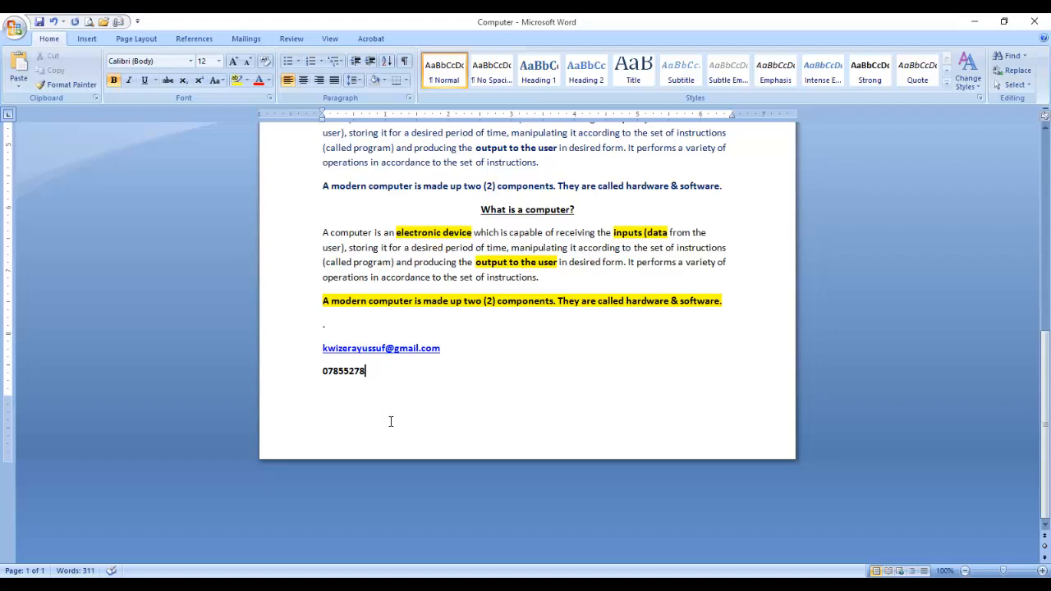
{"action": "left_click", "coordinate": [322, 325]}
{"action": "key", "text": "Return"}
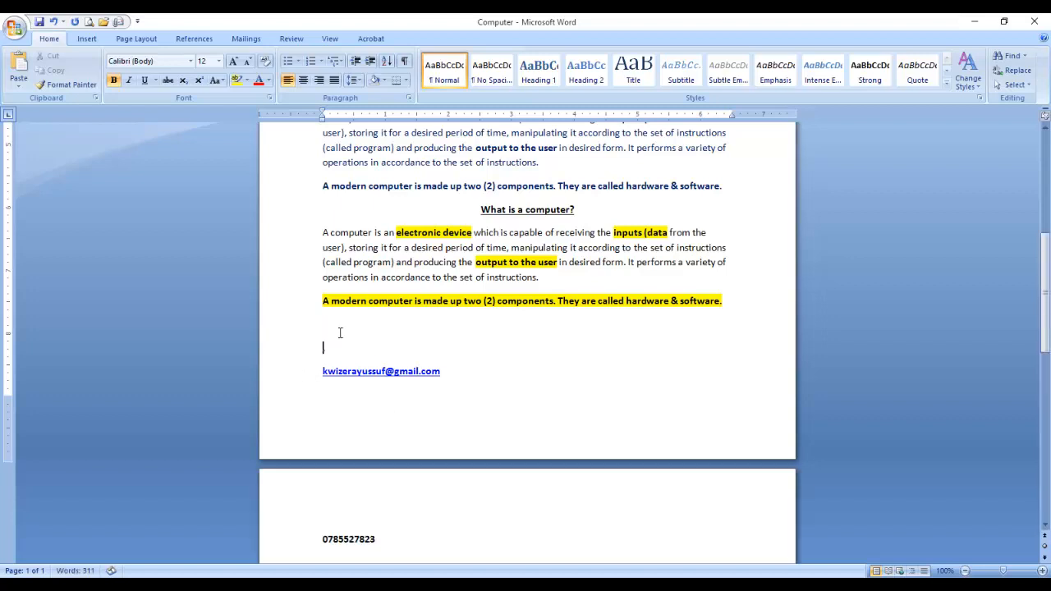
{"action": "key", "text": "BackSpace"}
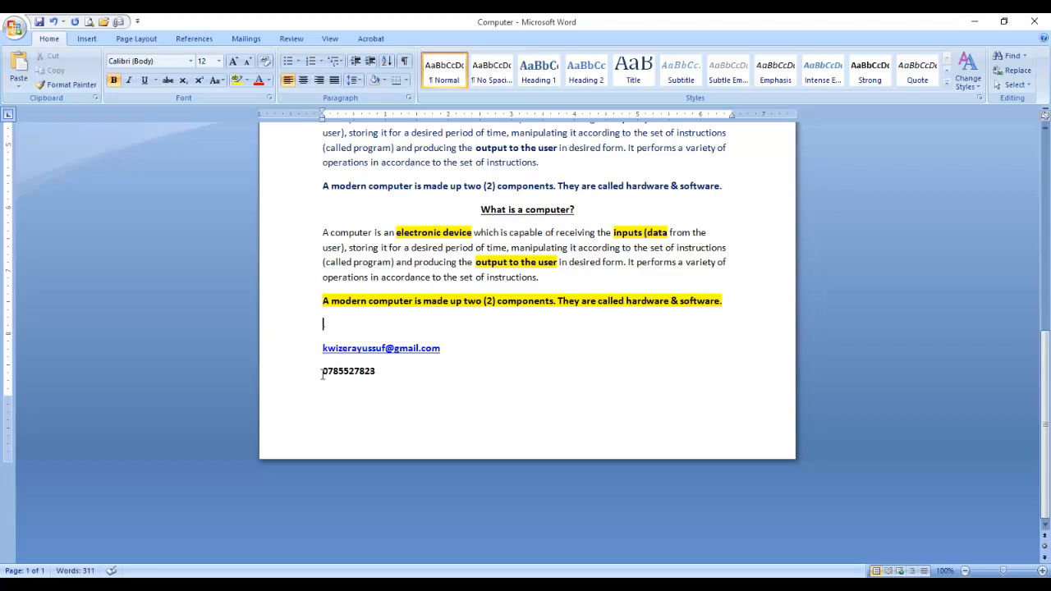
{"action": "scroll", "coordinate": [441, 386], "scroll_direction": "up", "scroll_amount": 3}
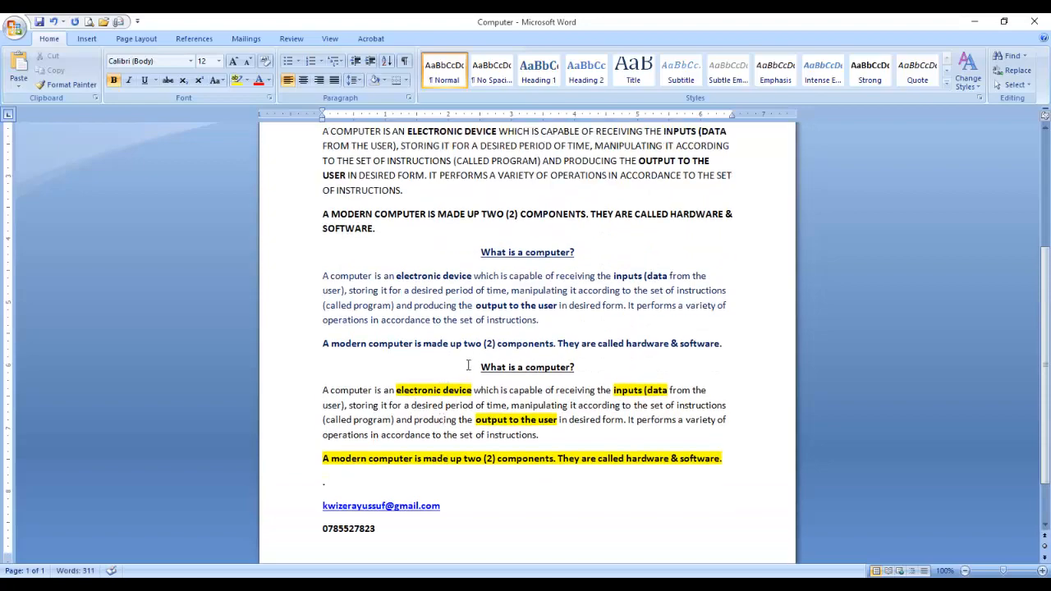
{"action": "scroll", "coordinate": [468, 364], "scroll_direction": "up", "scroll_amount": 3}
{"action": "scroll", "coordinate": [464, 367], "scroll_direction": "down", "scroll_amount": 4}
{"action": "scroll", "coordinate": [462, 369], "scroll_direction": "up", "scroll_amount": 2}
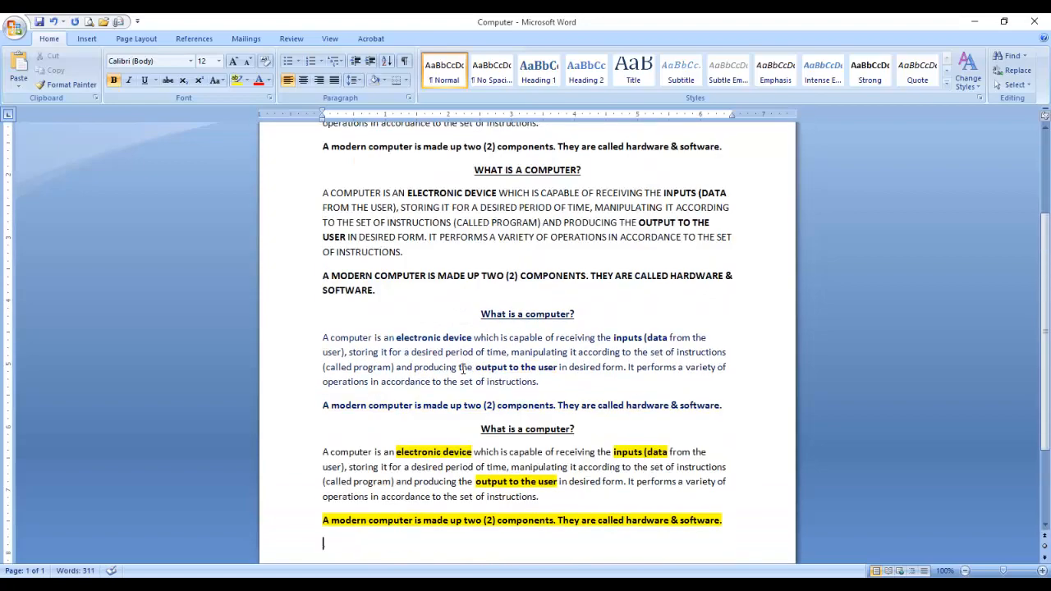
{"action": "scroll", "coordinate": [464, 369], "scroll_direction": "up", "scroll_amount": 3}
{"action": "scroll", "coordinate": [531, 322], "scroll_direction": "down", "scroll_amount": 3}
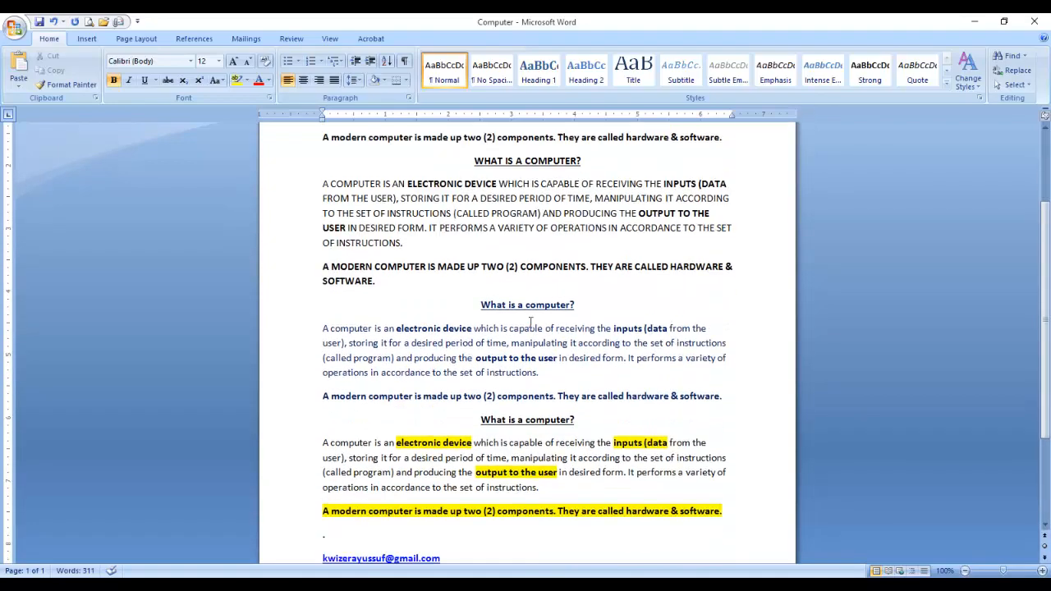
{"action": "scroll", "coordinate": [530, 322], "scroll_direction": "down", "scroll_amount": 1}
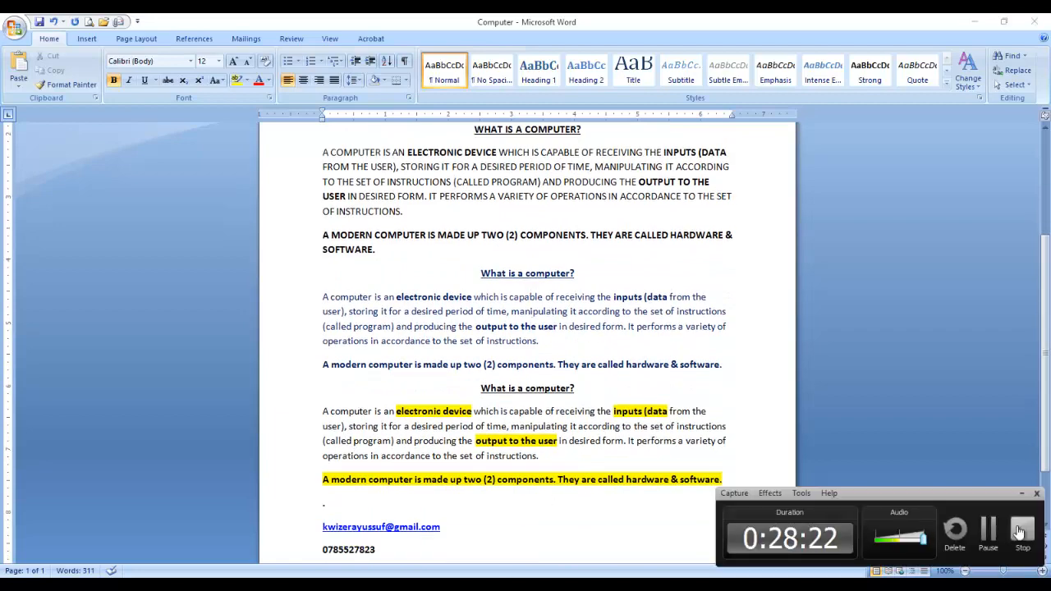